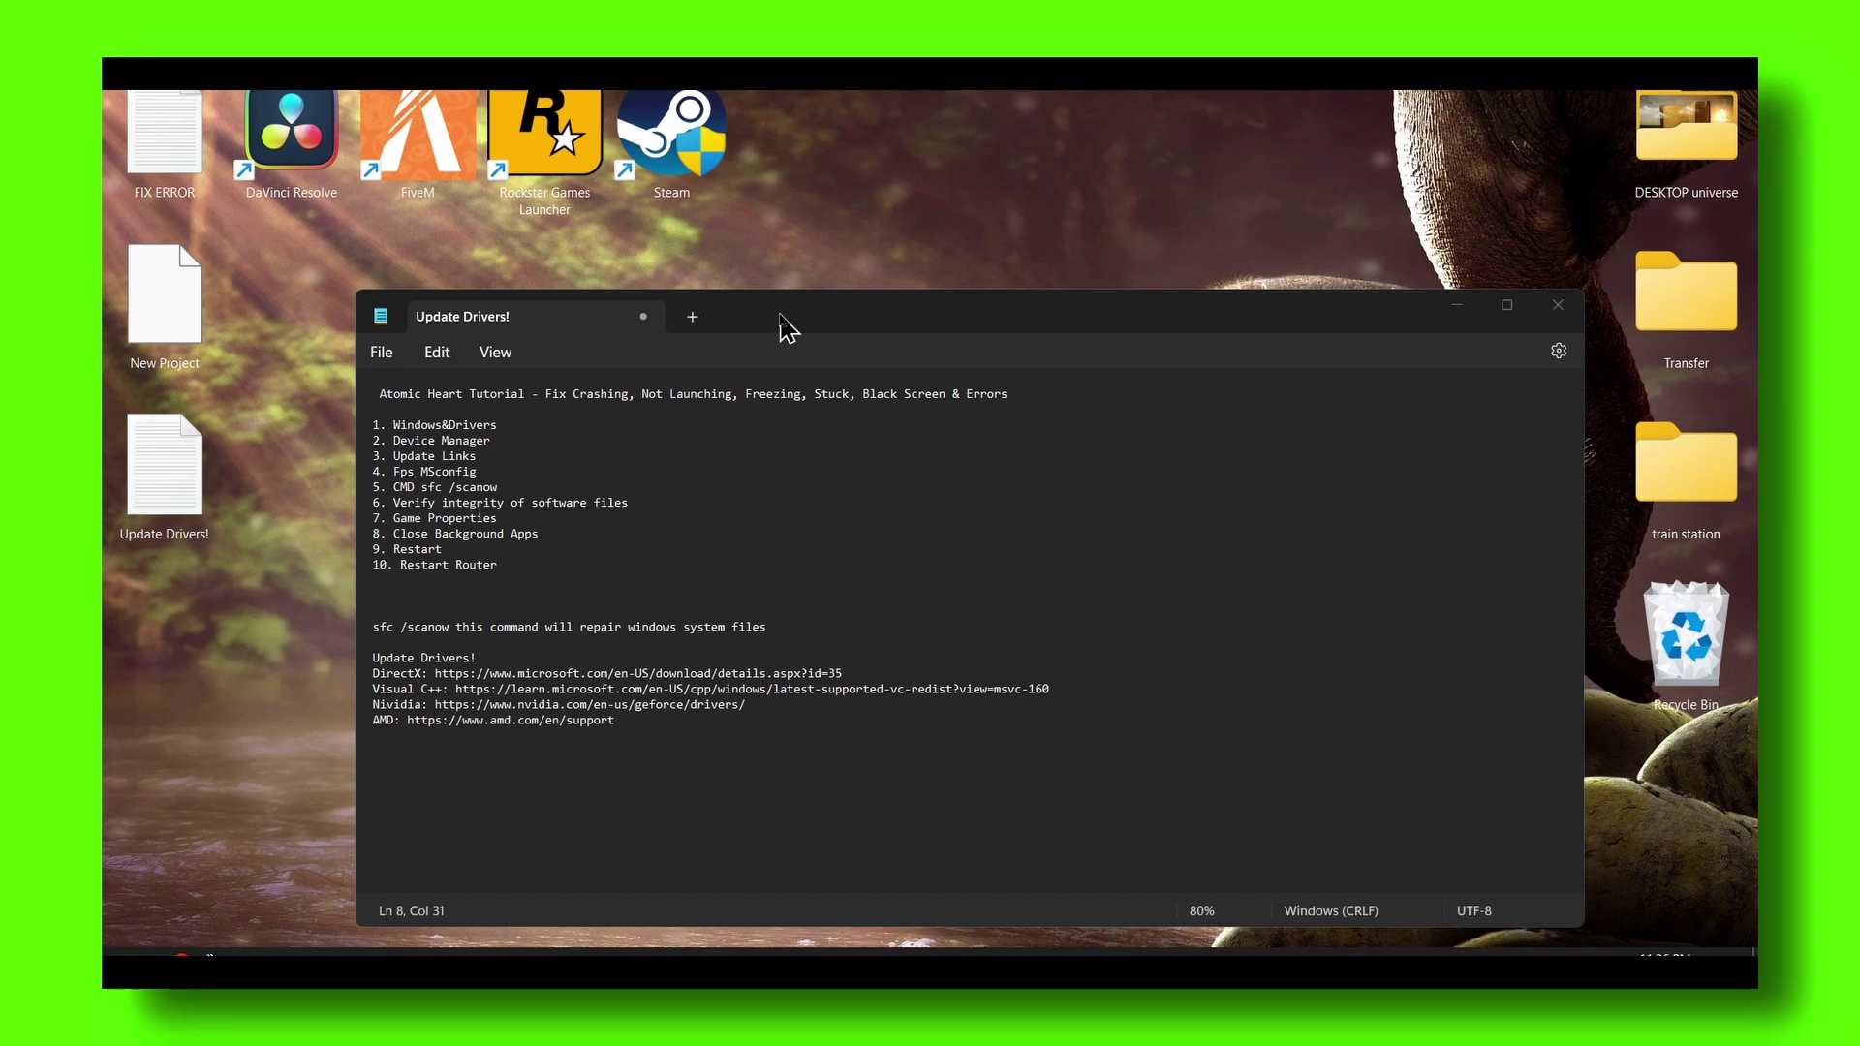
Nudge the Notepad fix checklist window slightly up and to the left.
{"action": "left_click_drag", "start_coordinate": [781, 329], "coordinate": [770, 321]}
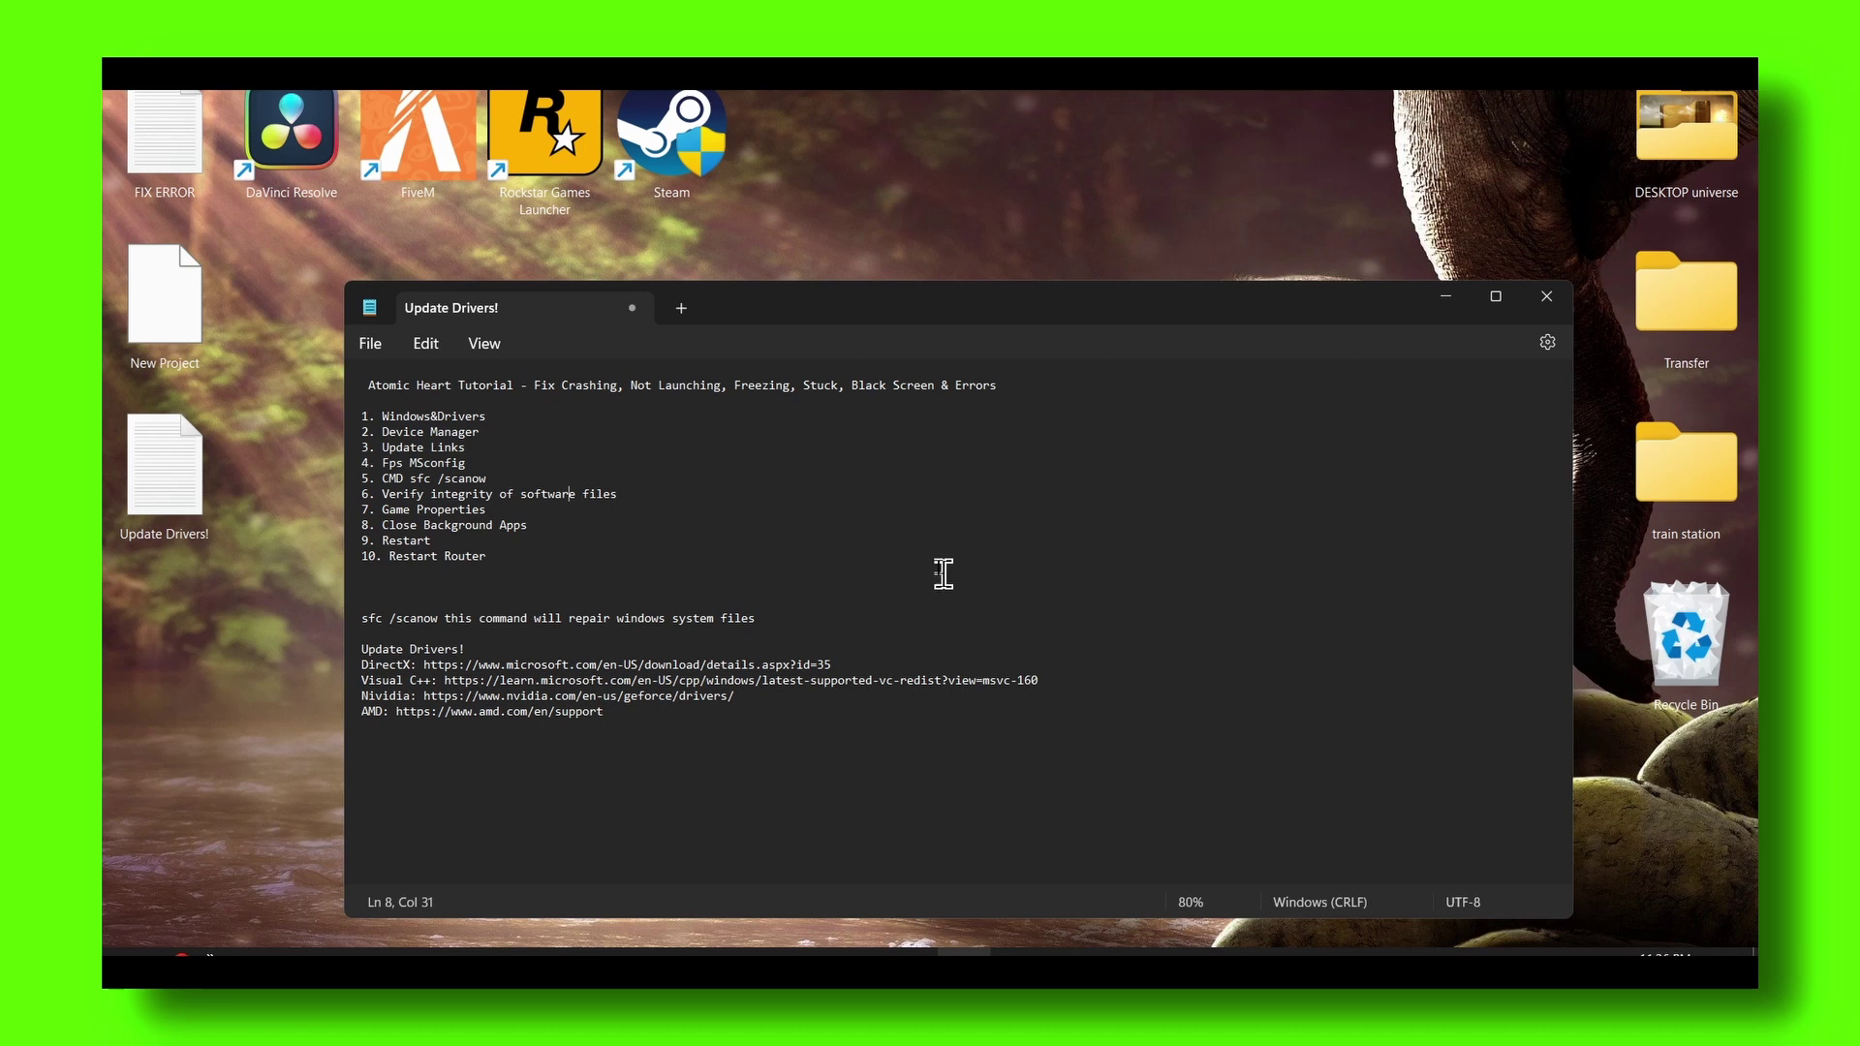
Search 'windows' and open Windows Update settings, showing the KB5022913 cumulative update.
{"action": "key", "text": "super+s"}
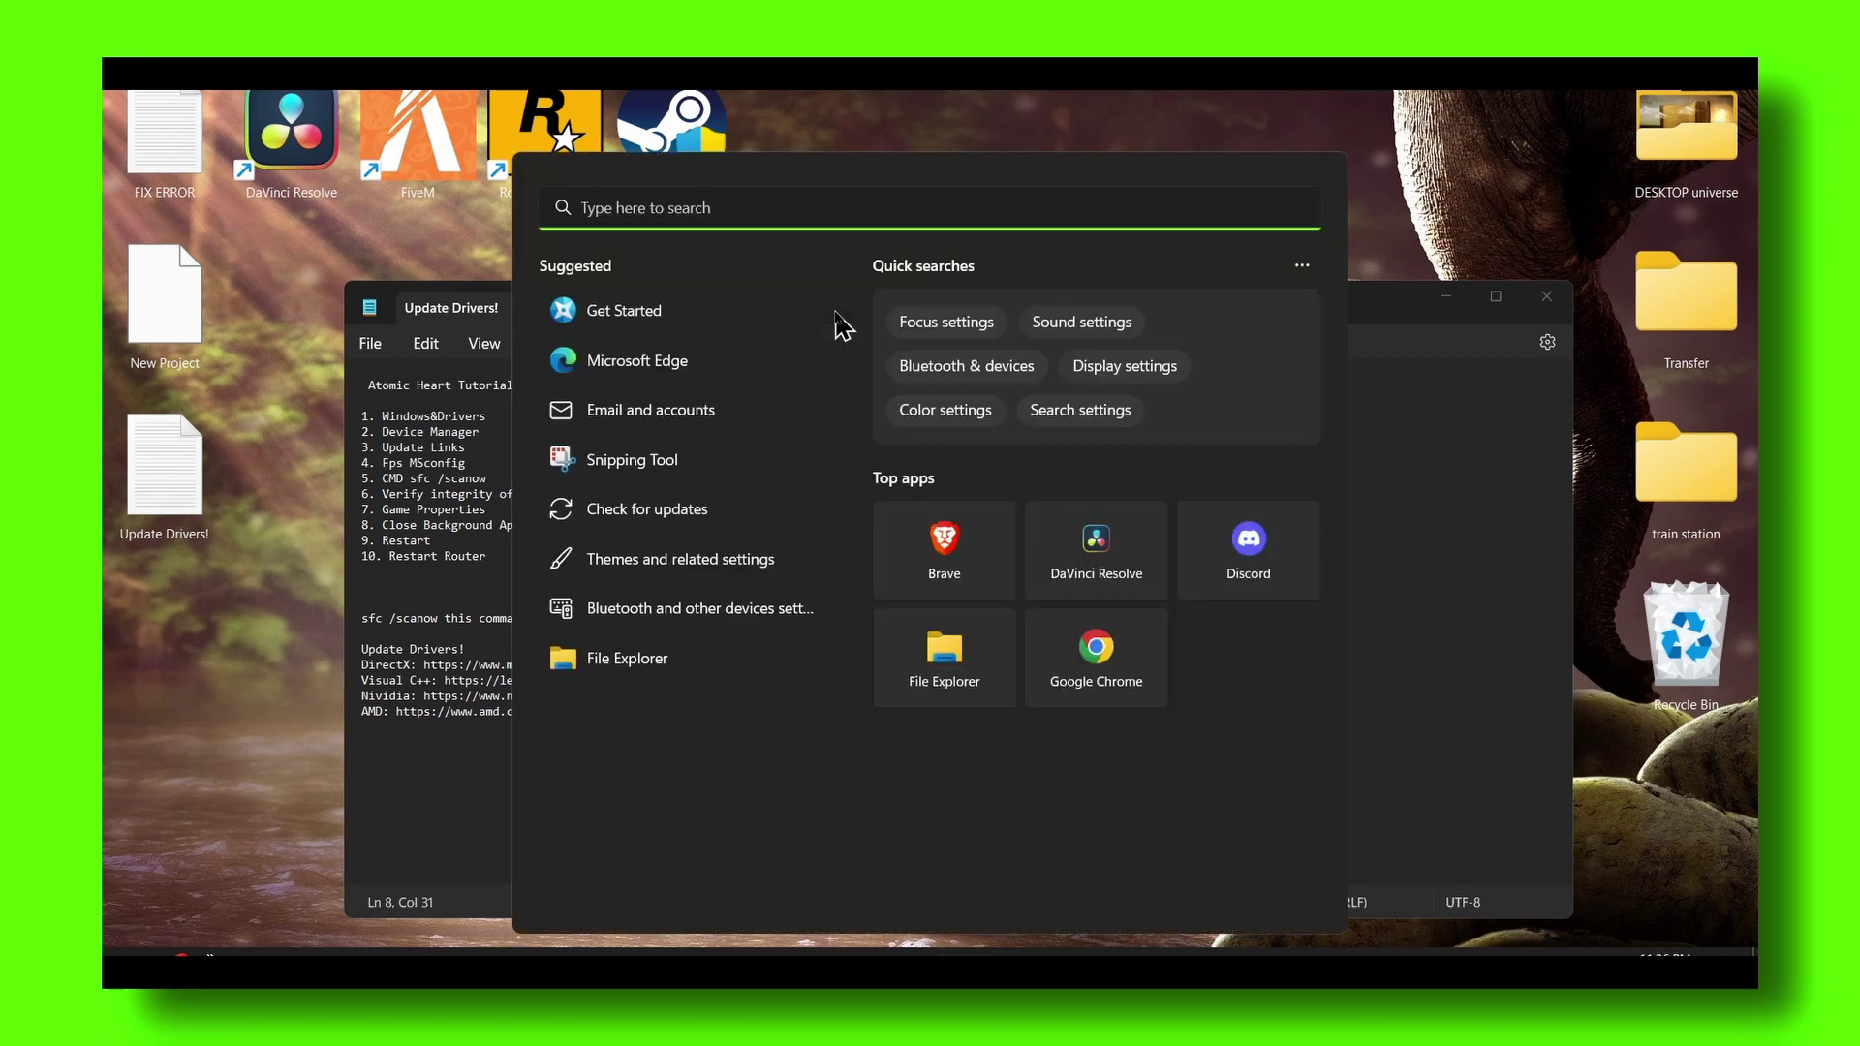
{"action": "type", "text": "windows"}
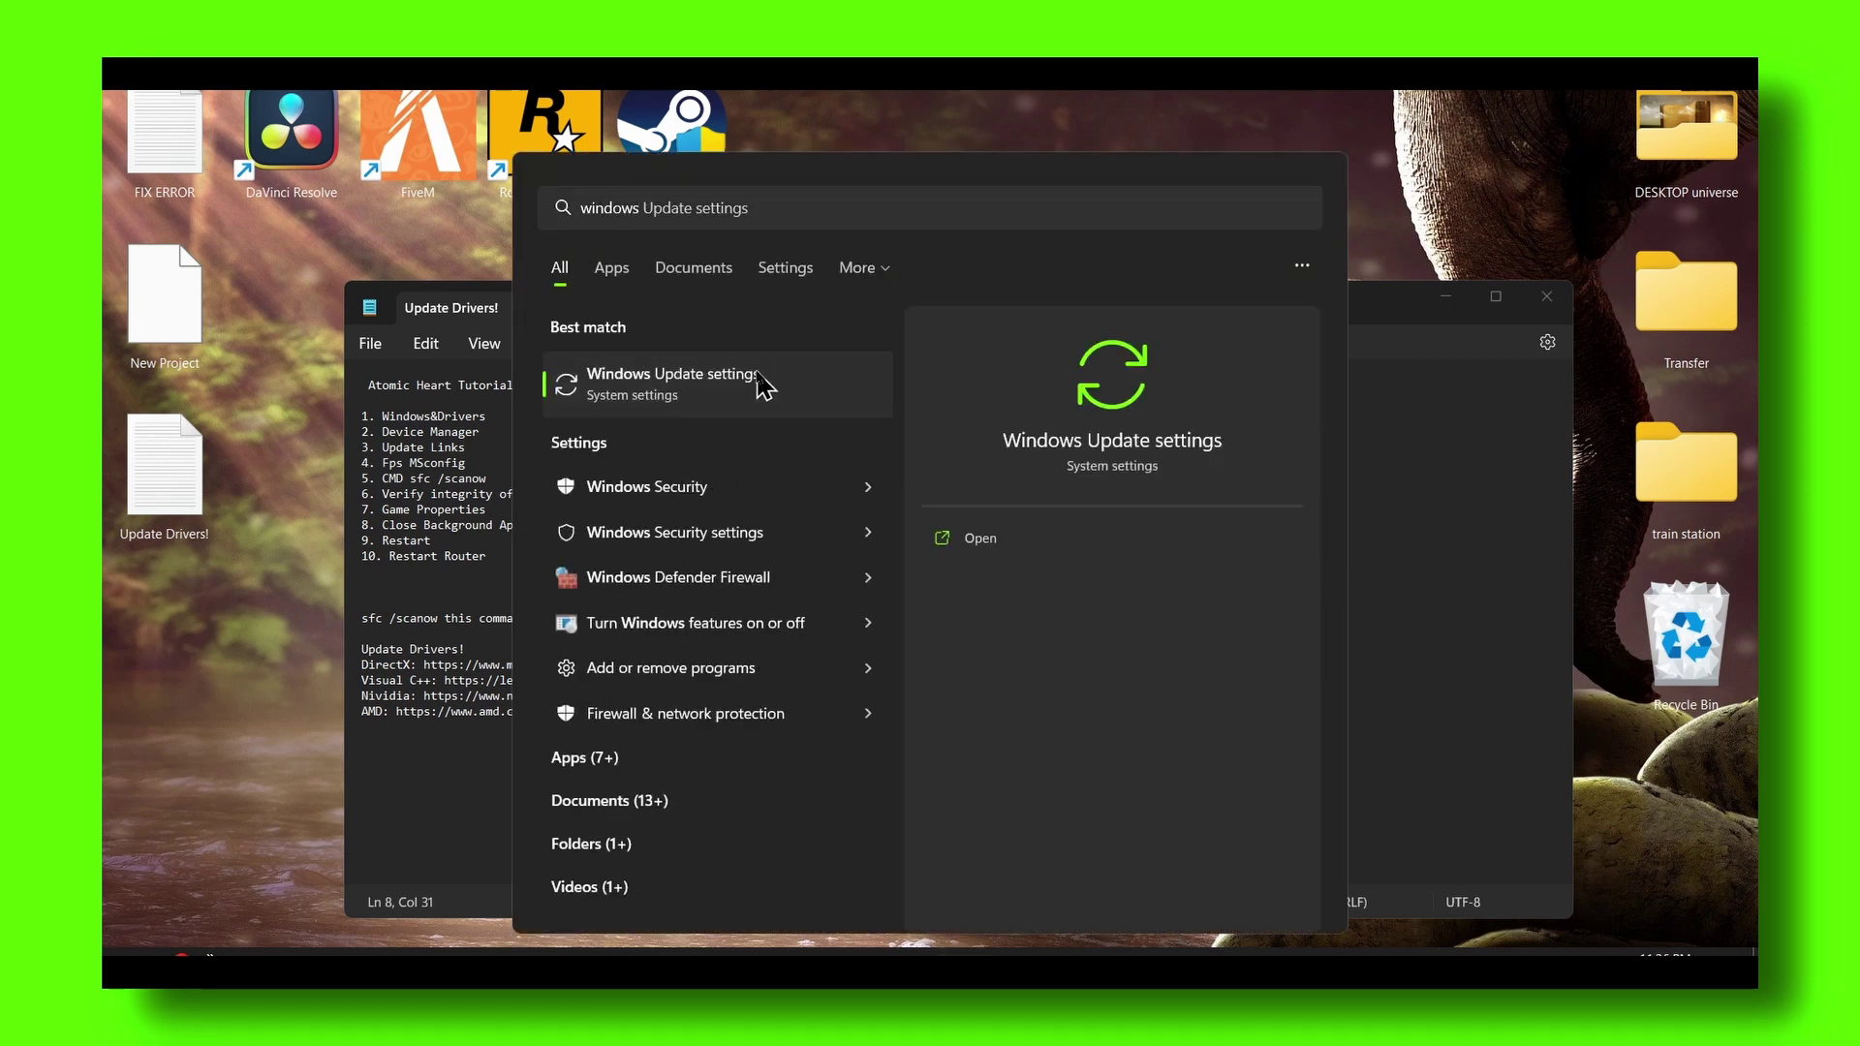
{"action": "left_click", "coordinate": [760, 377]}
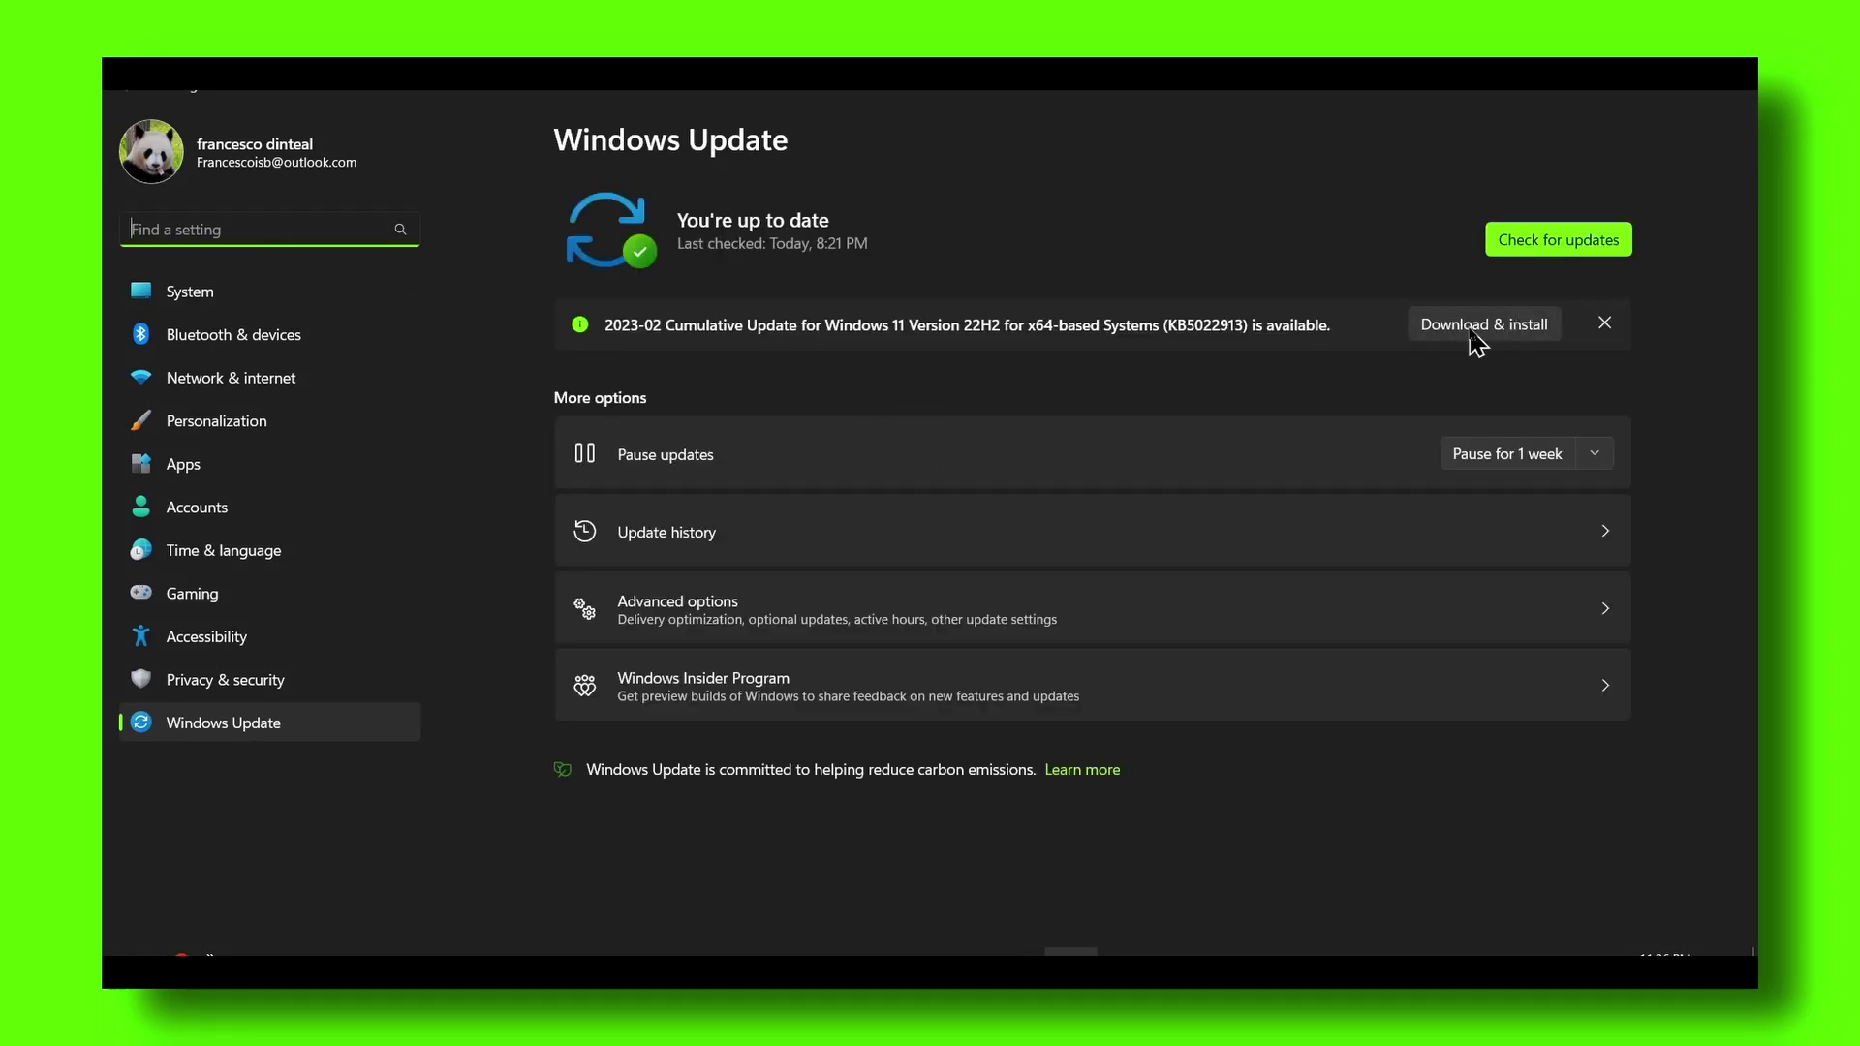
{"action": "left_click", "coordinate": [1288, 816]}
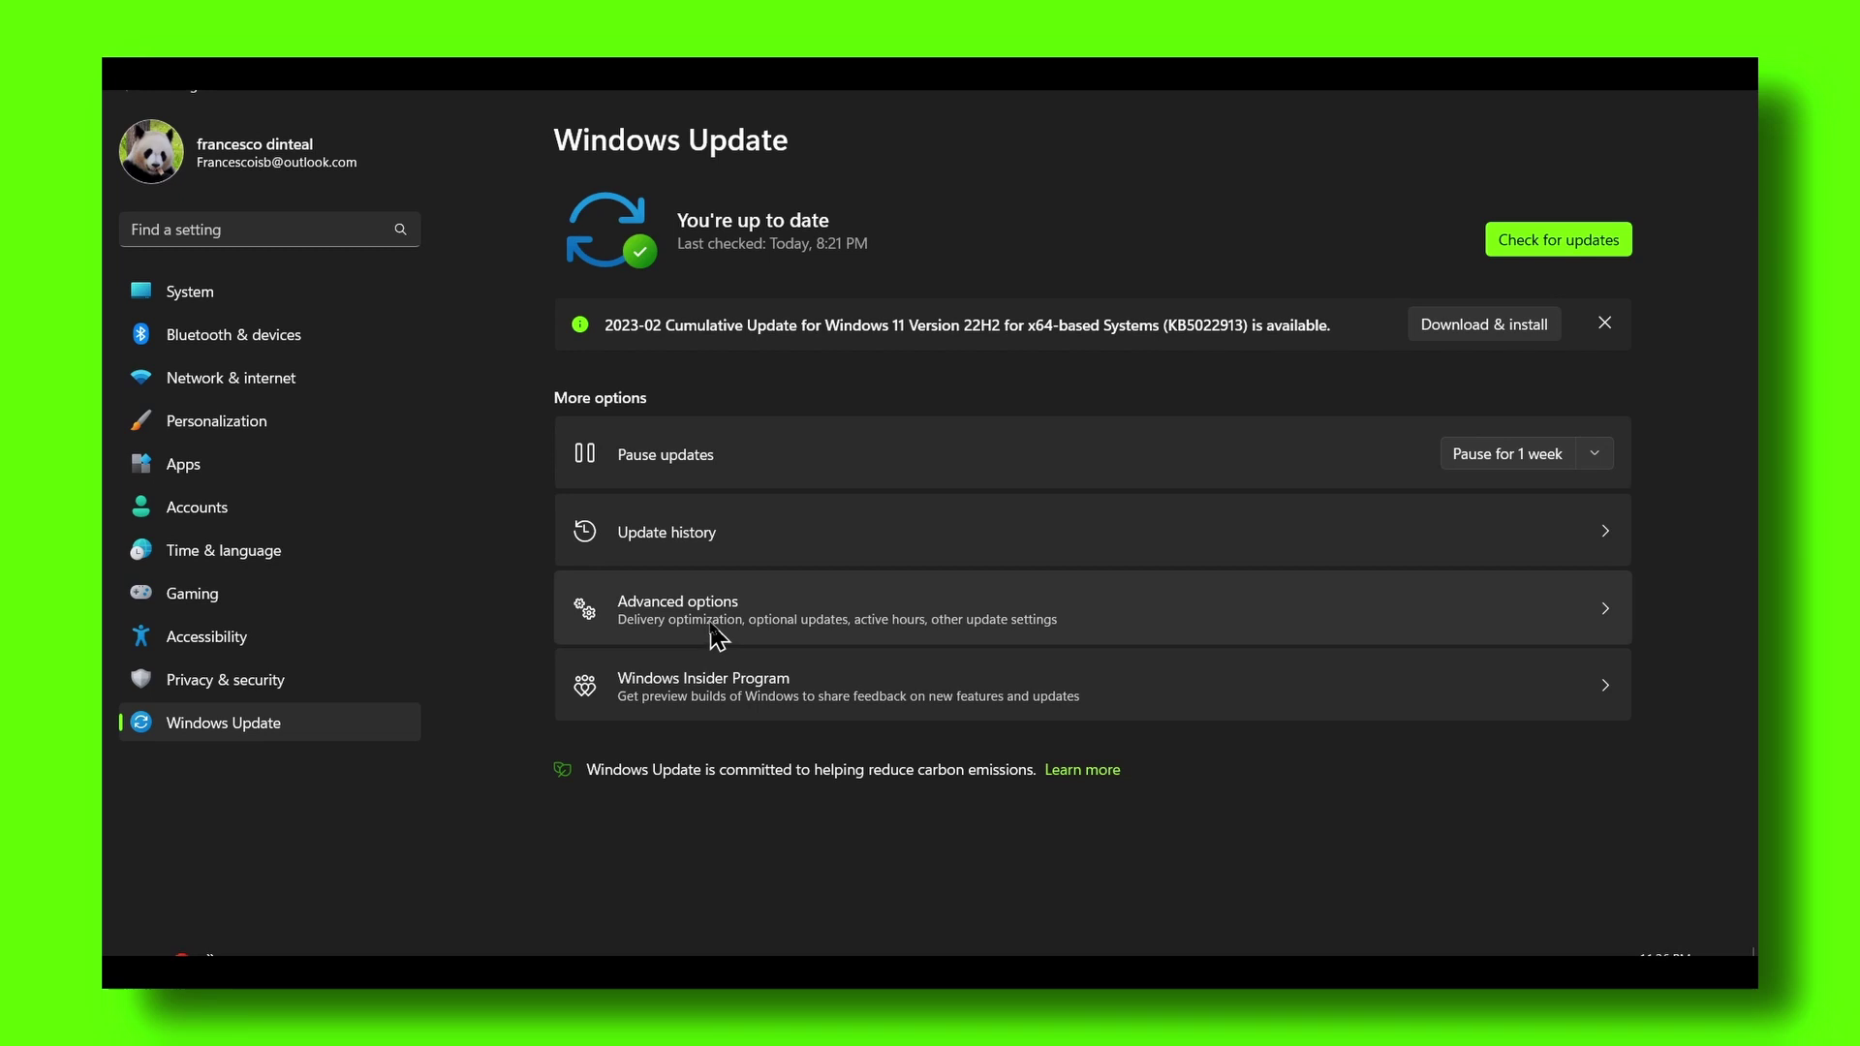
Under Advanced options > Optional updates, tick the Logitech USB and MEDIA driver updates.
{"action": "left_click", "coordinate": [715, 631]}
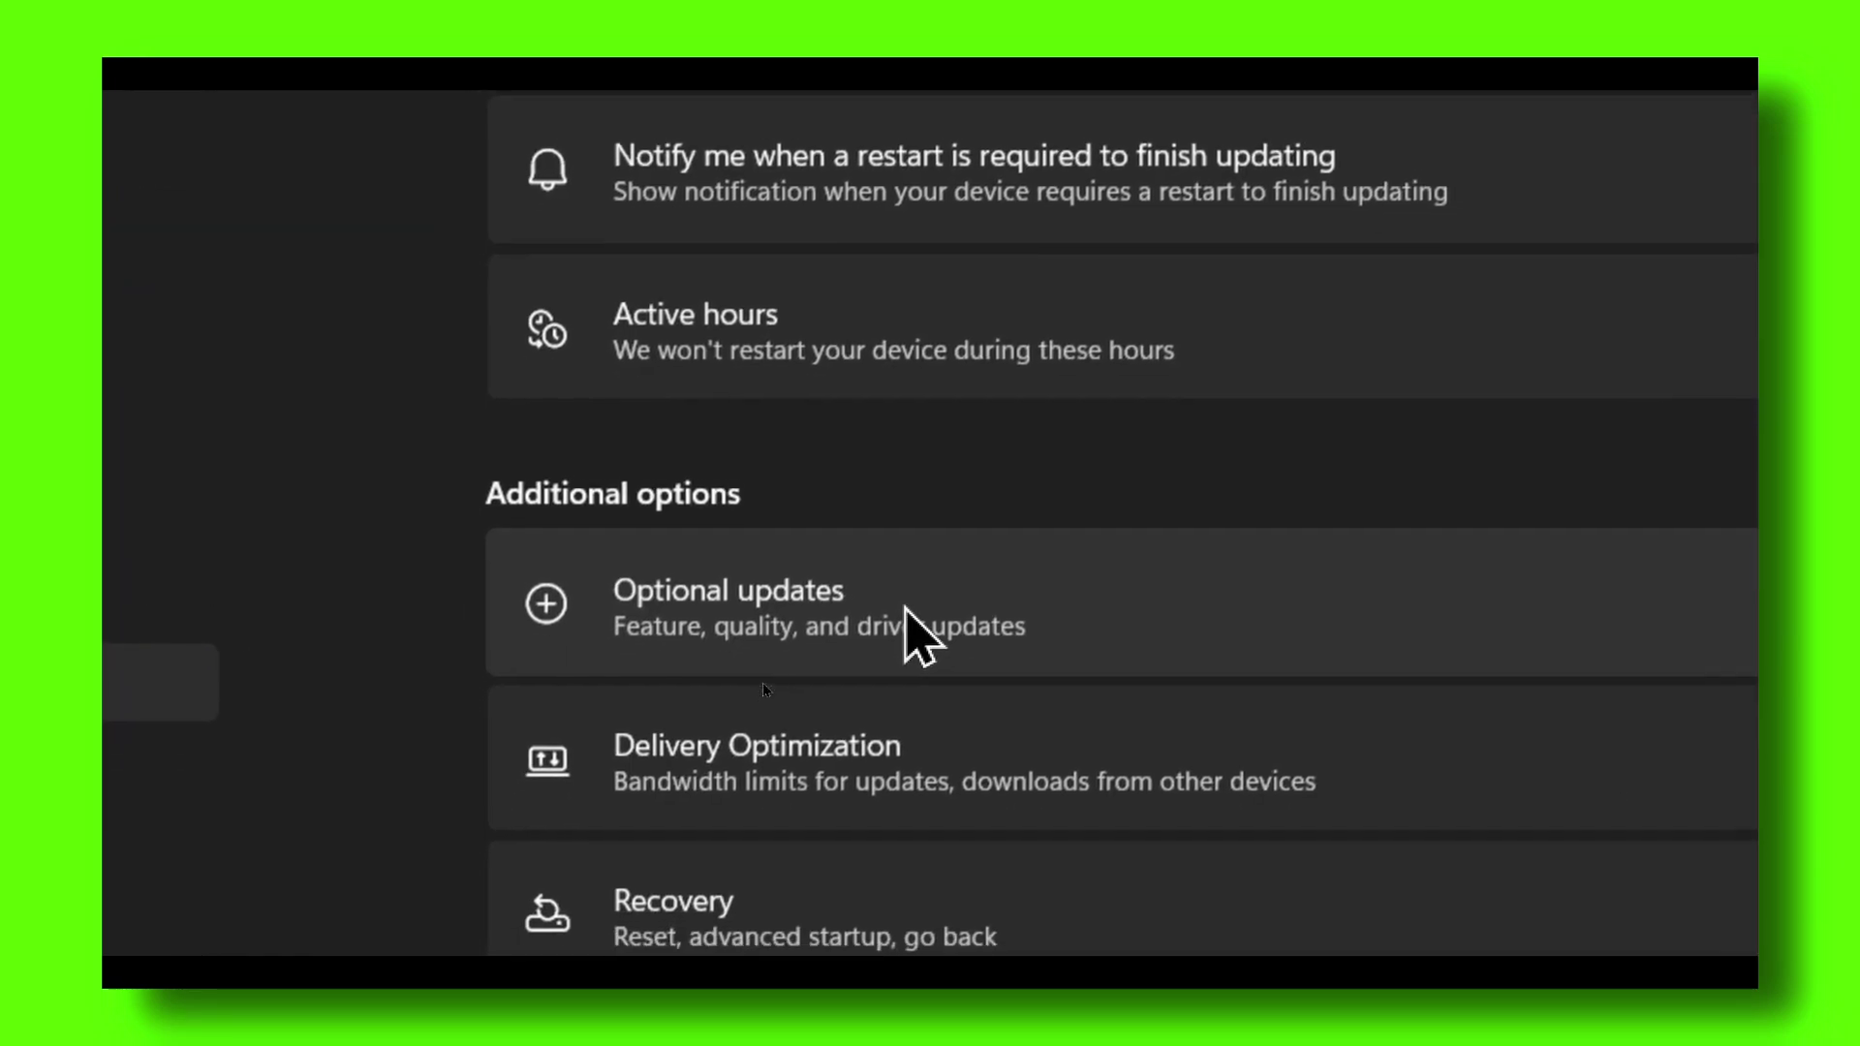
{"action": "left_click", "coordinate": [770, 689]}
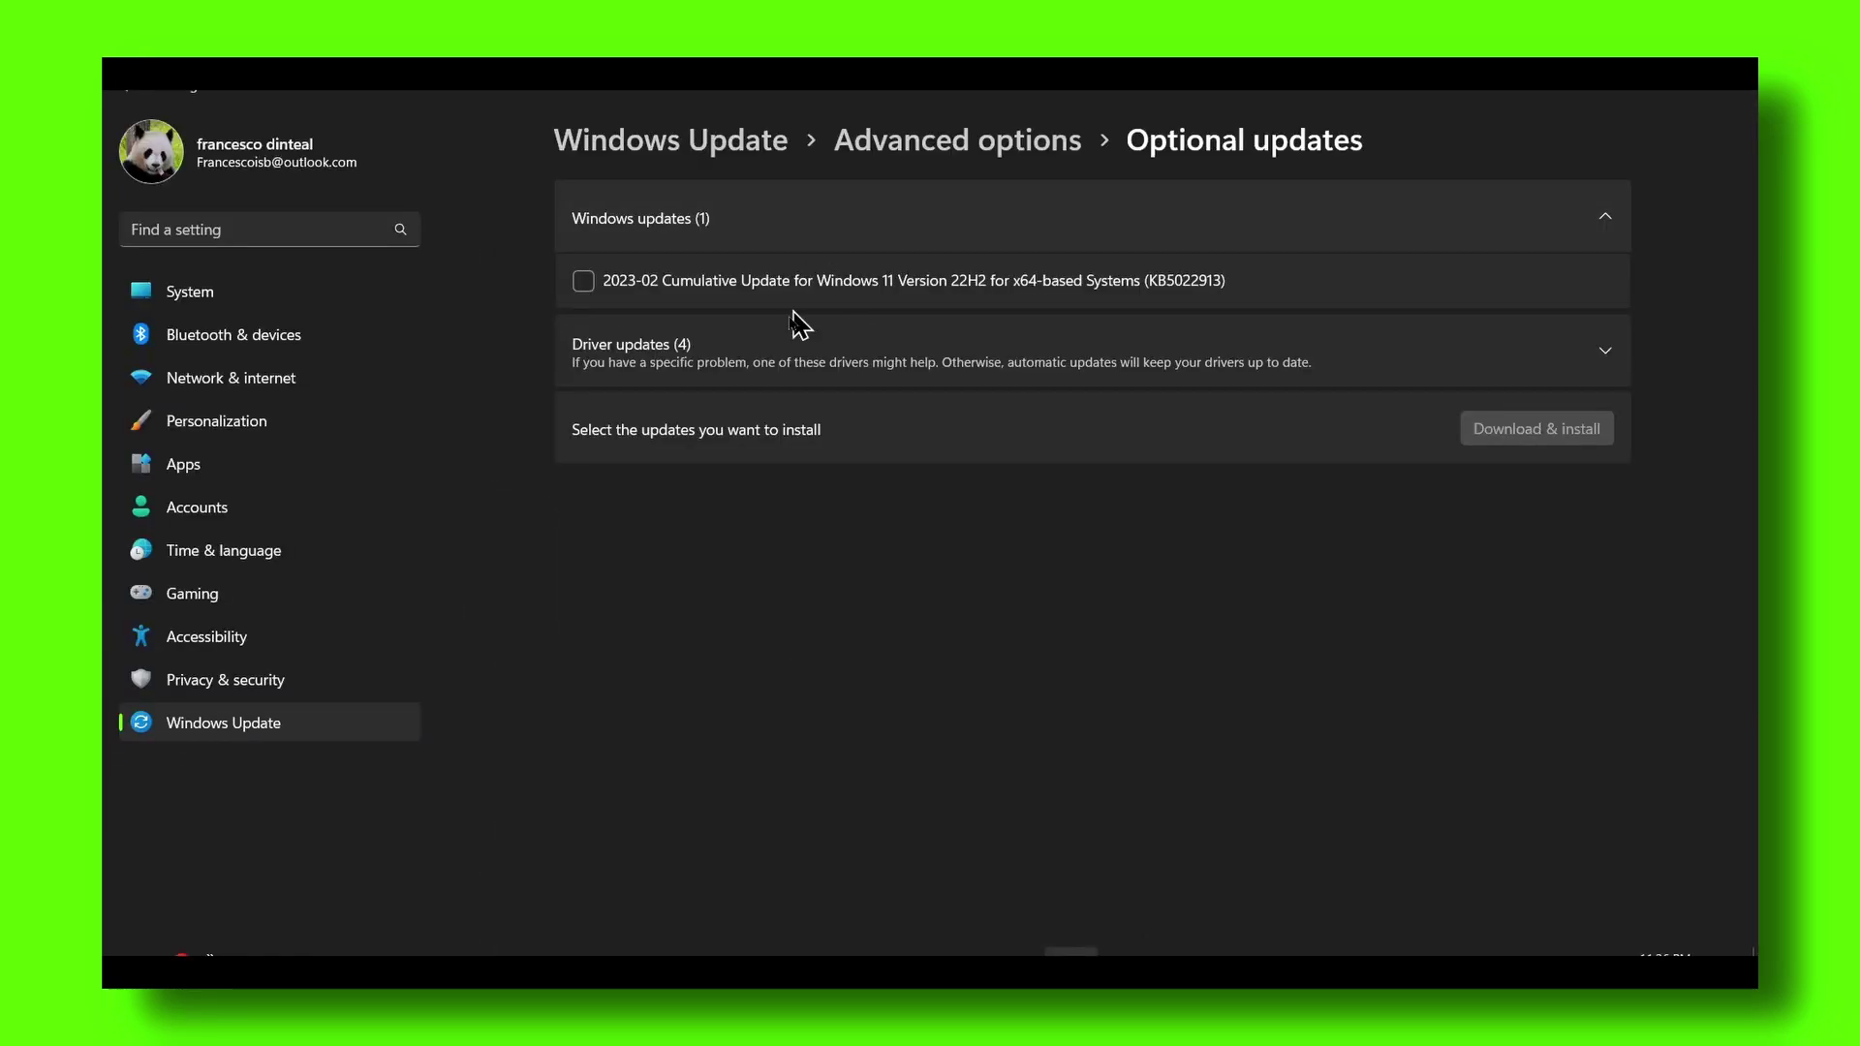
{"action": "left_click", "coordinate": [786, 358]}
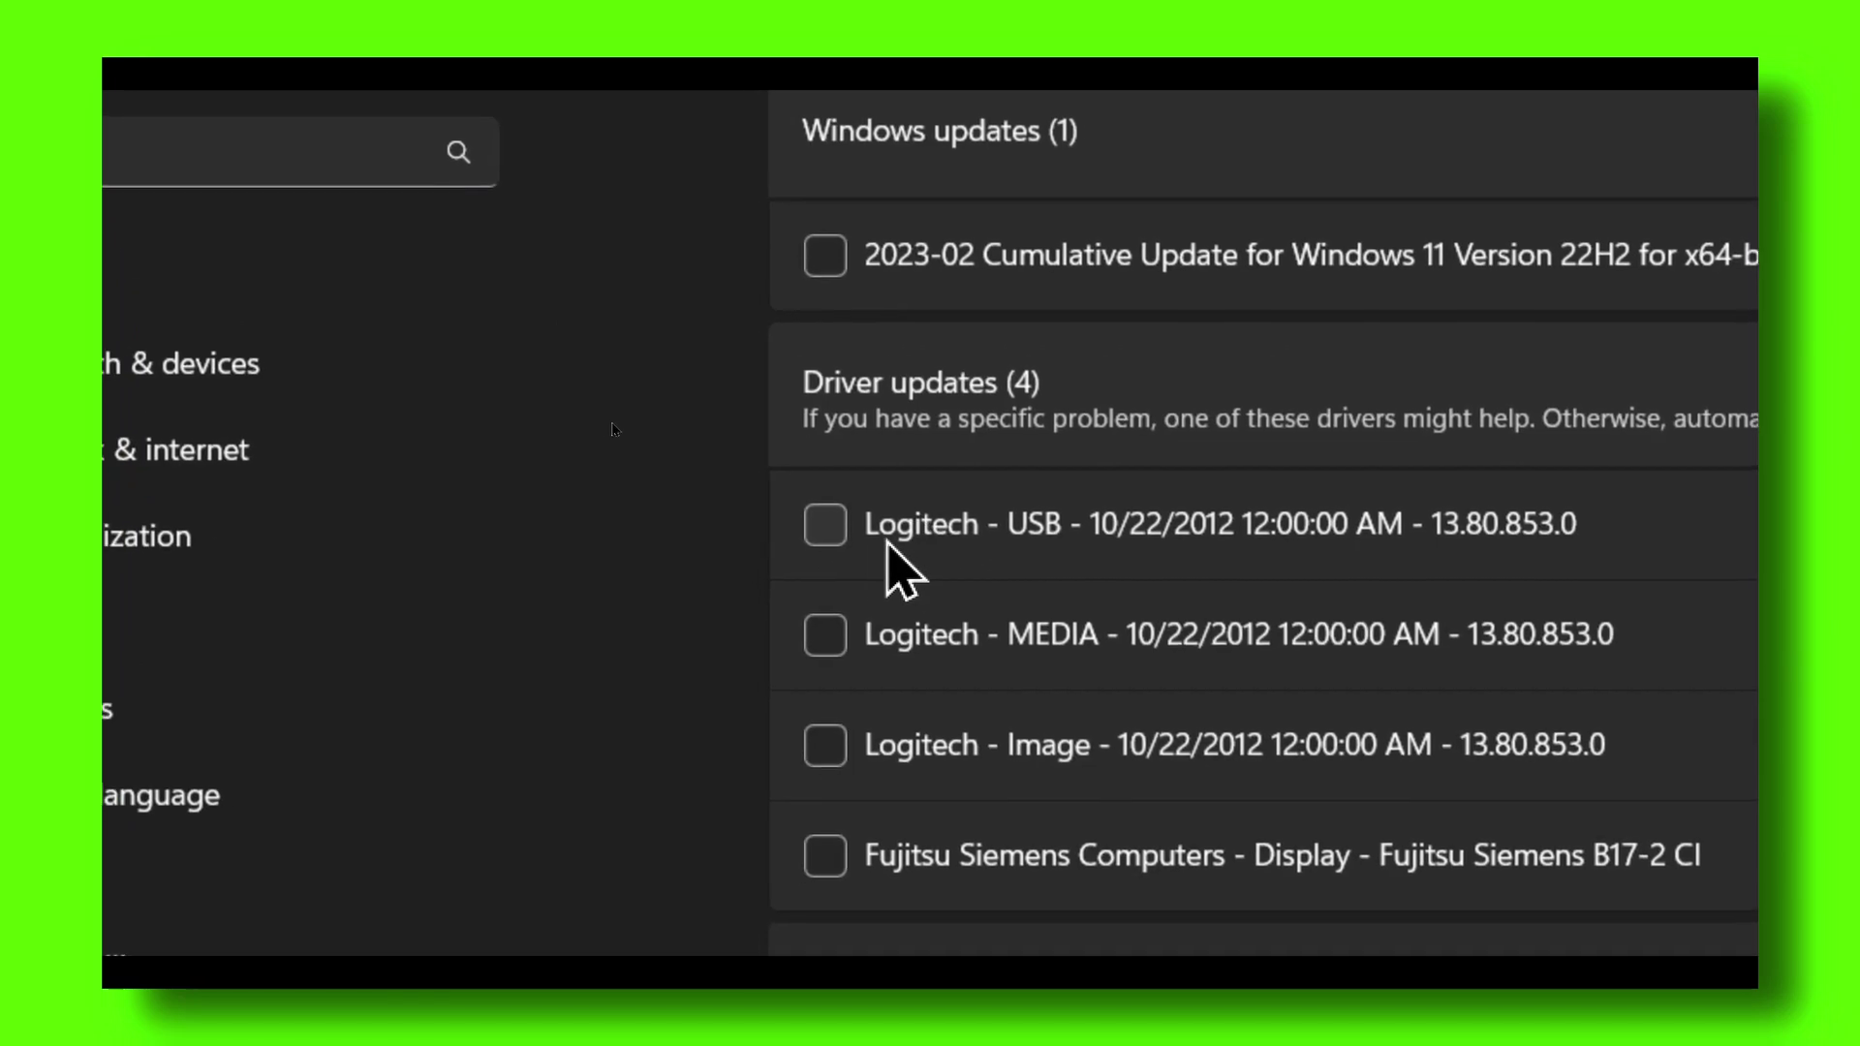
{"action": "left_click", "coordinate": [890, 531]}
{"action": "left_click", "coordinate": [872, 639]}
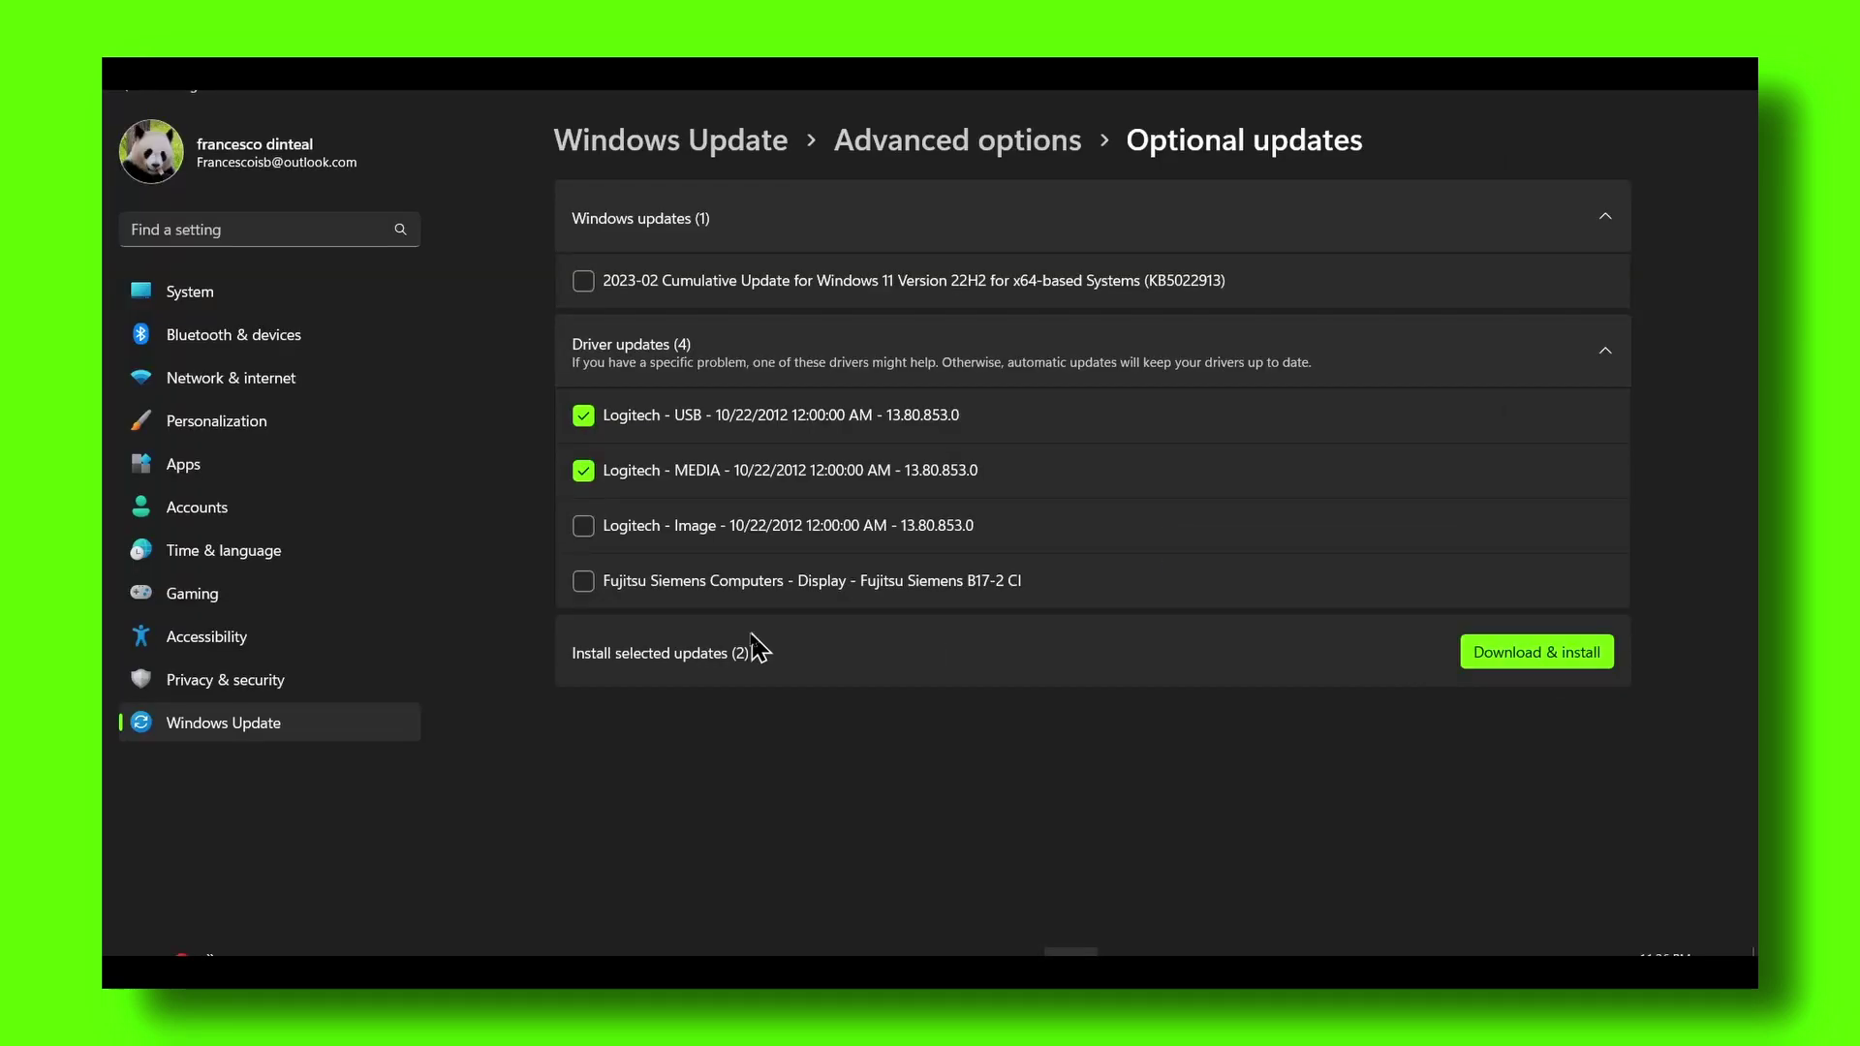
Close Settings and launch Device Manager via 'device Manager' search, centring its window.
{"action": "left_click", "coordinate": [1723, 97]}
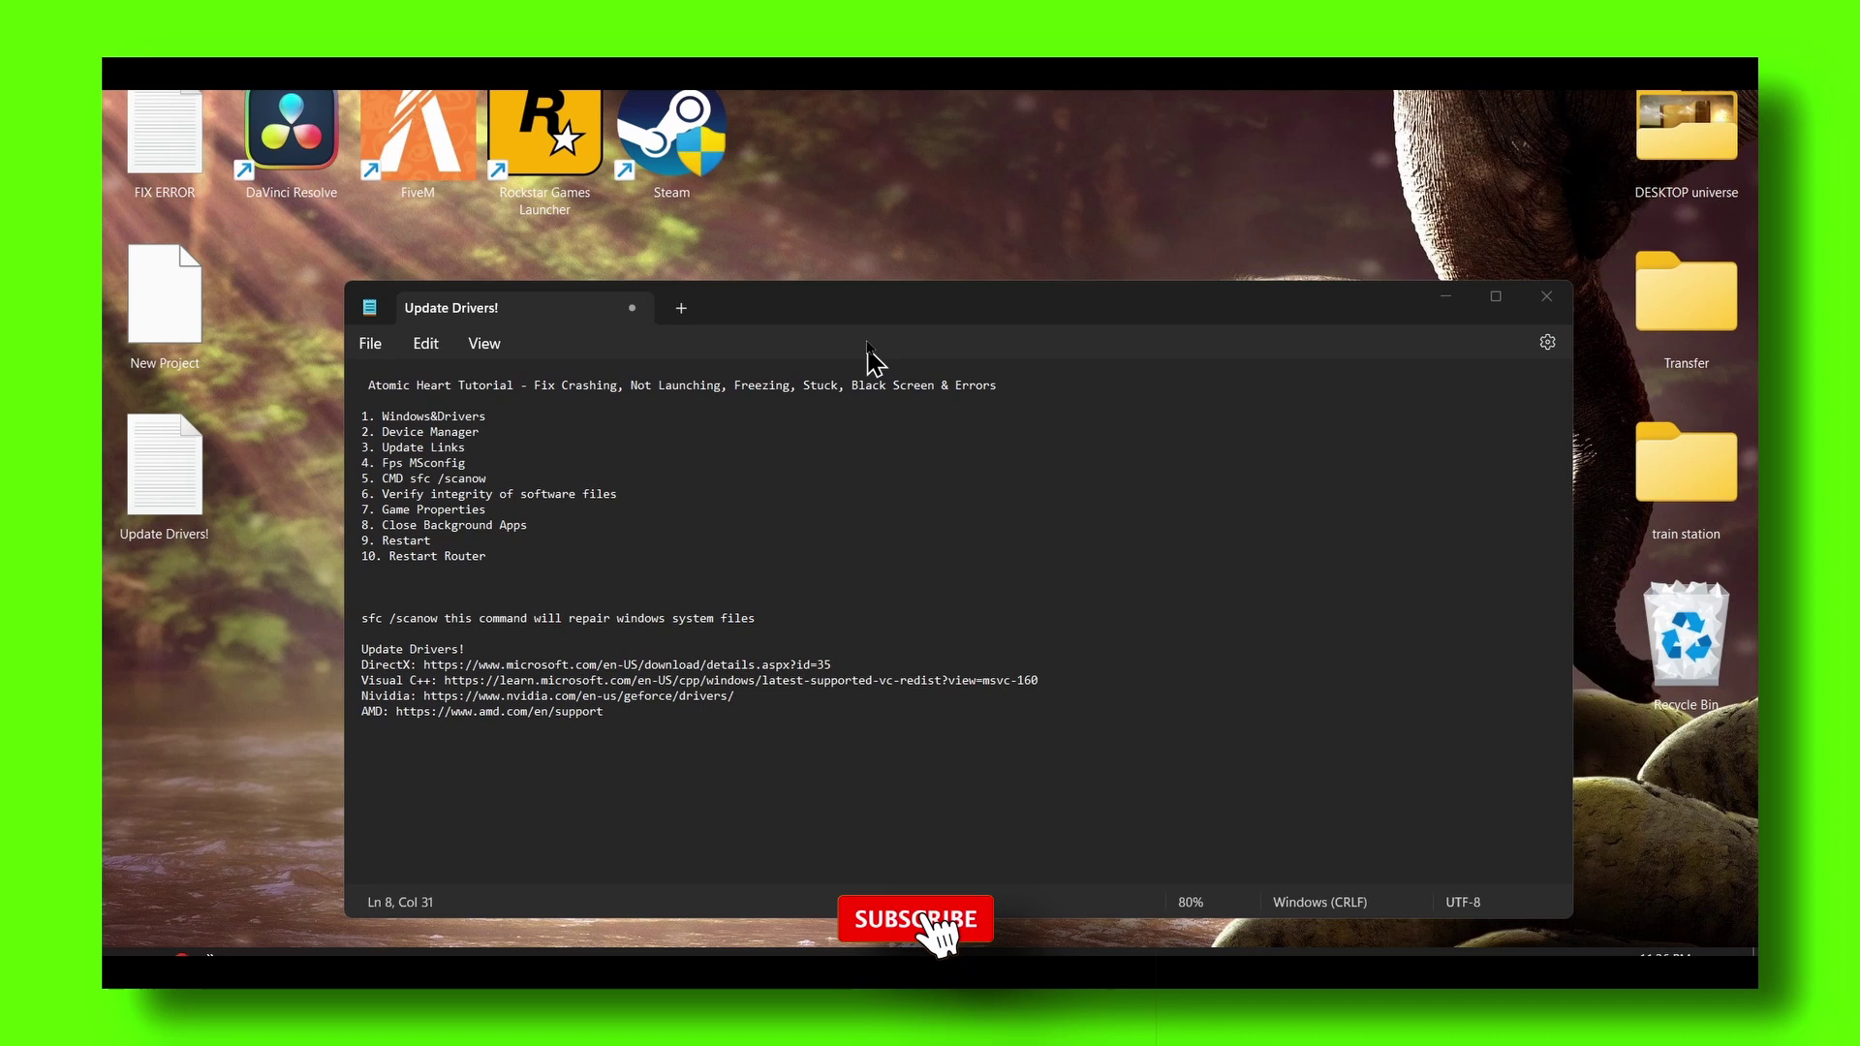
{"action": "key", "text": "super+s"}
{"action": "type", "text": "device Manager"}
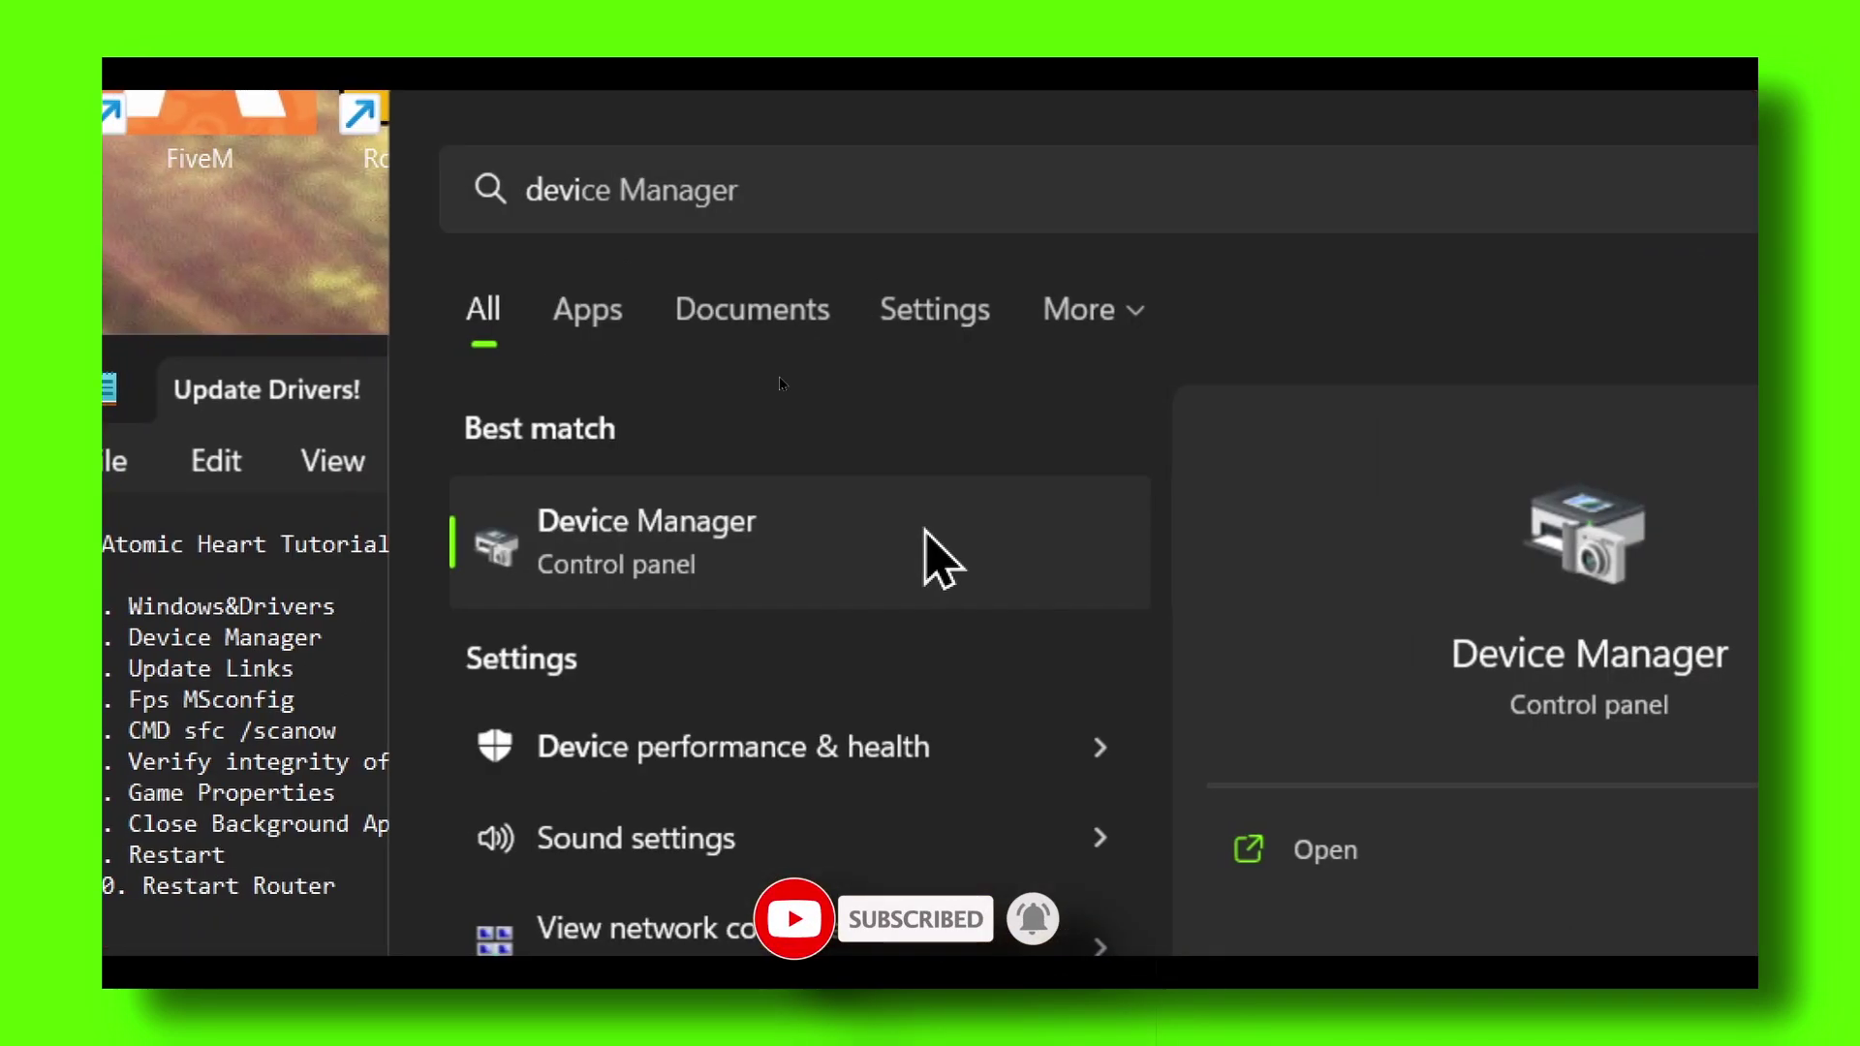
{"action": "left_click", "coordinate": [790, 391]}
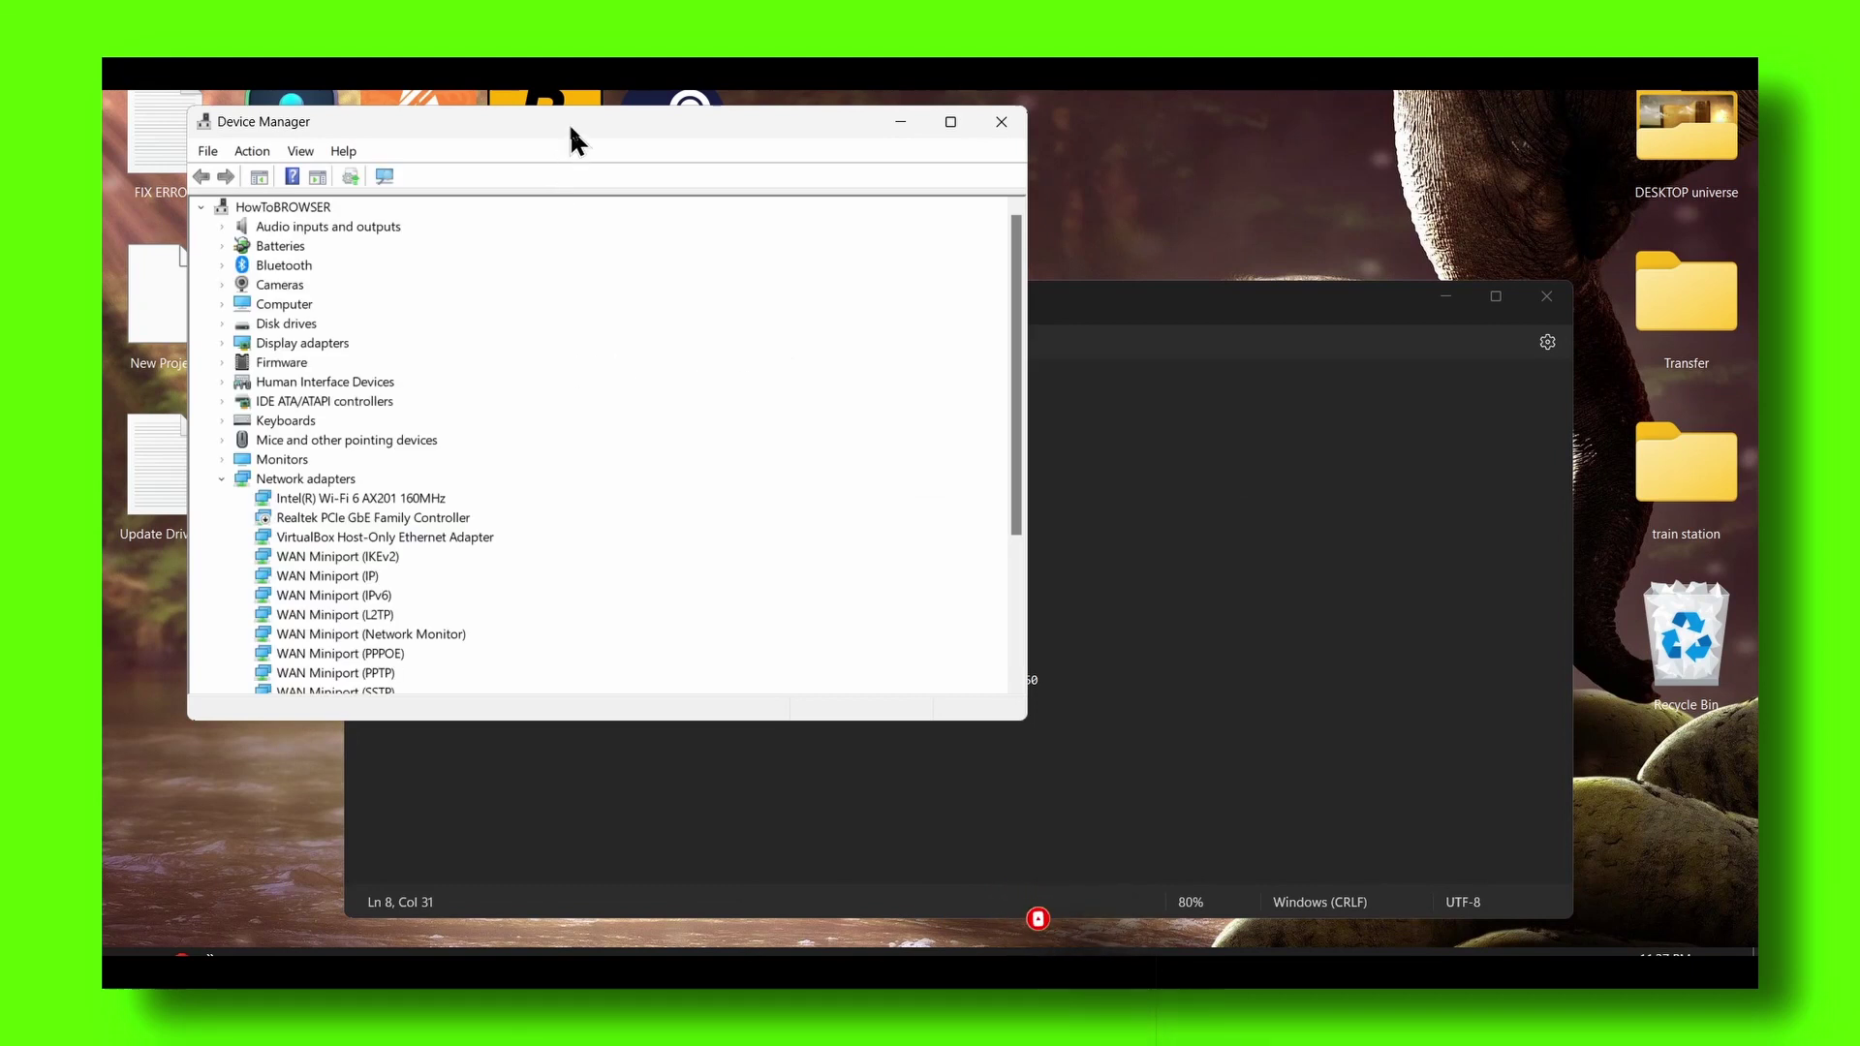
{"action": "left_click_drag", "start_coordinate": [568, 131], "coordinate": [877, 192]}
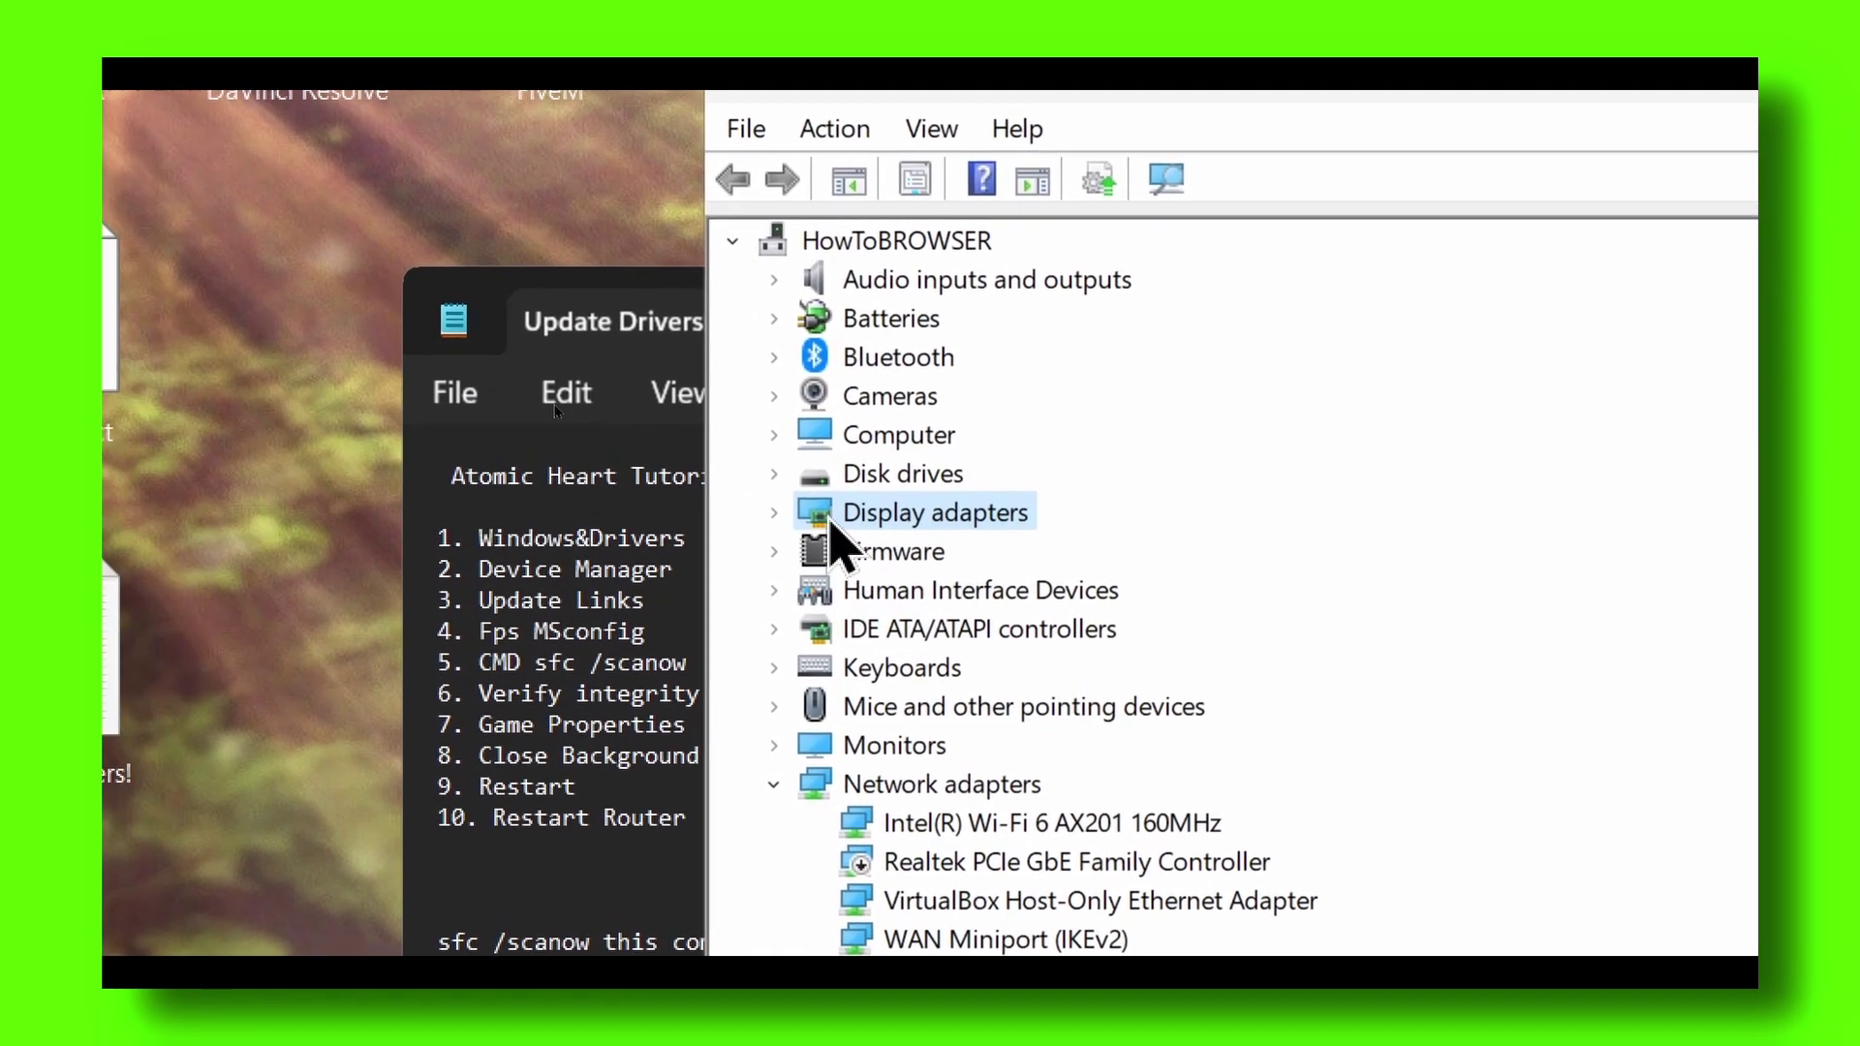
Expand Display adapters and select the NVIDIA GeForce RTX 3050 Laptop GPU.
{"action": "key", "text": "alt+Tab"}
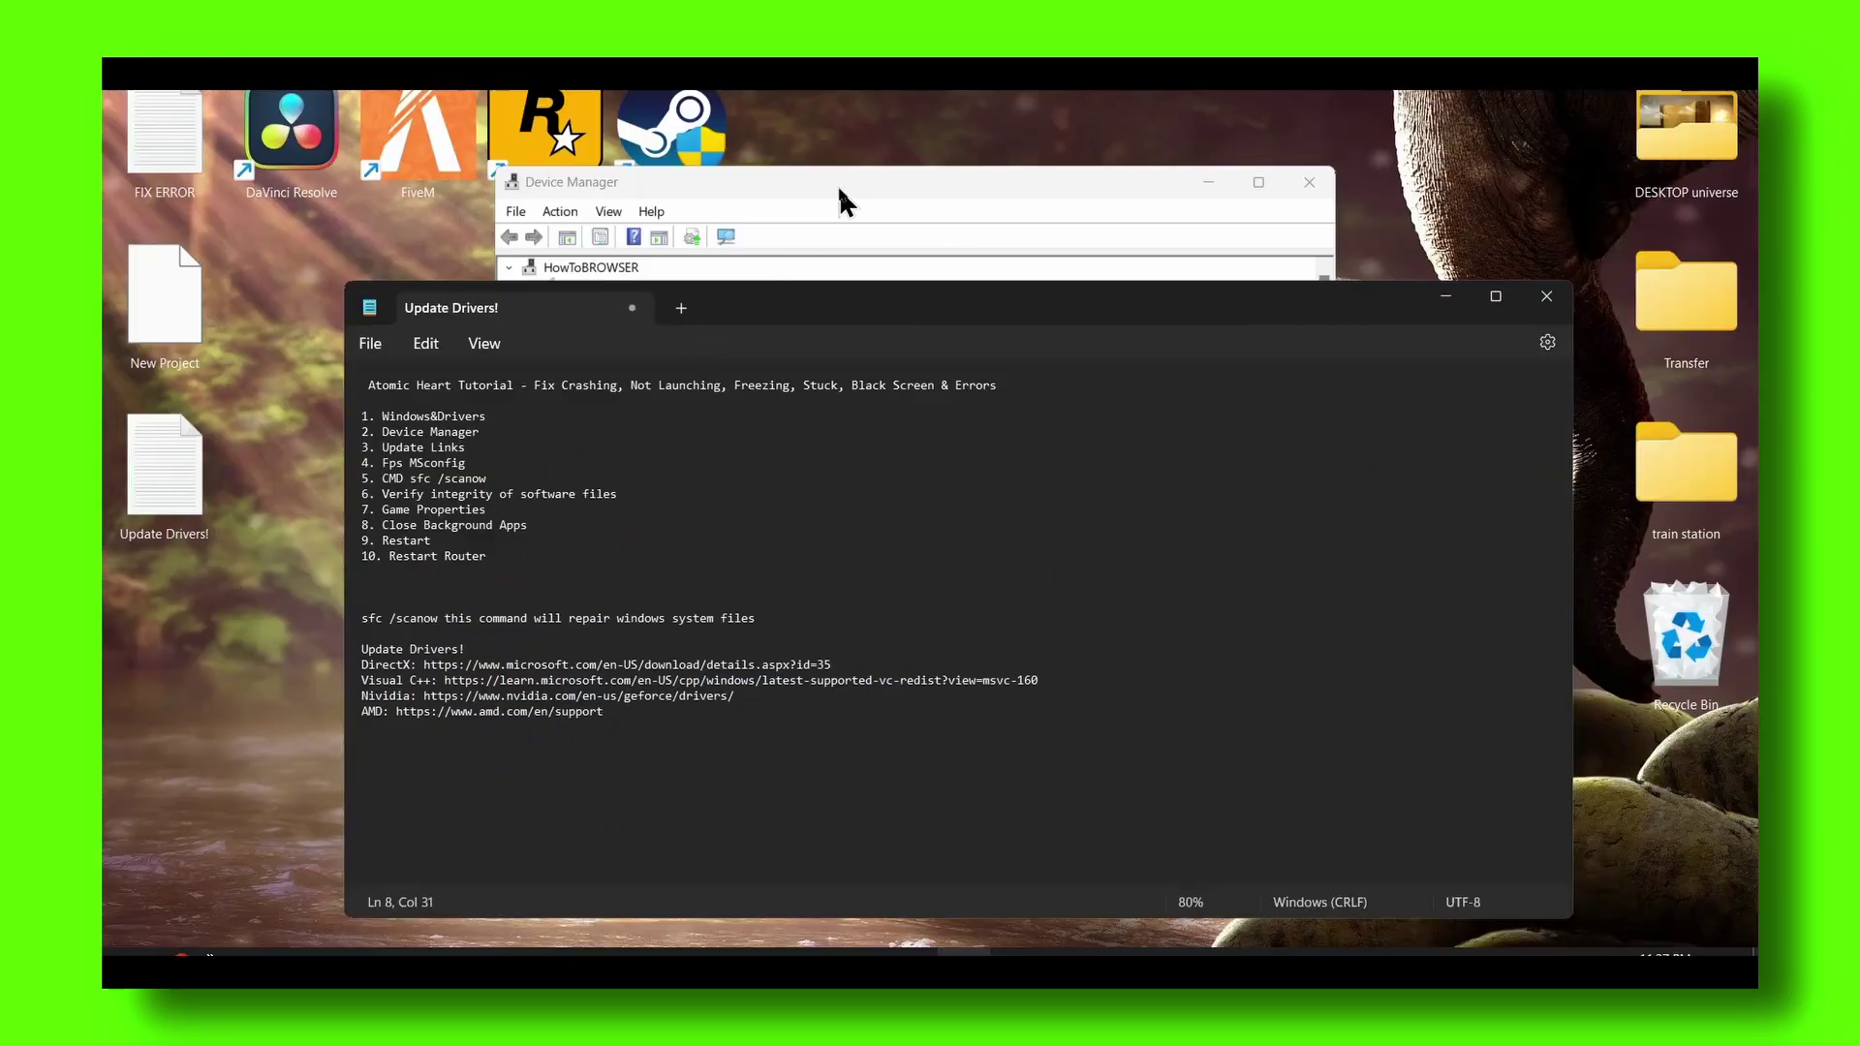
{"action": "left_click", "coordinate": [839, 186]}
{"action": "left_click", "coordinate": [531, 404]}
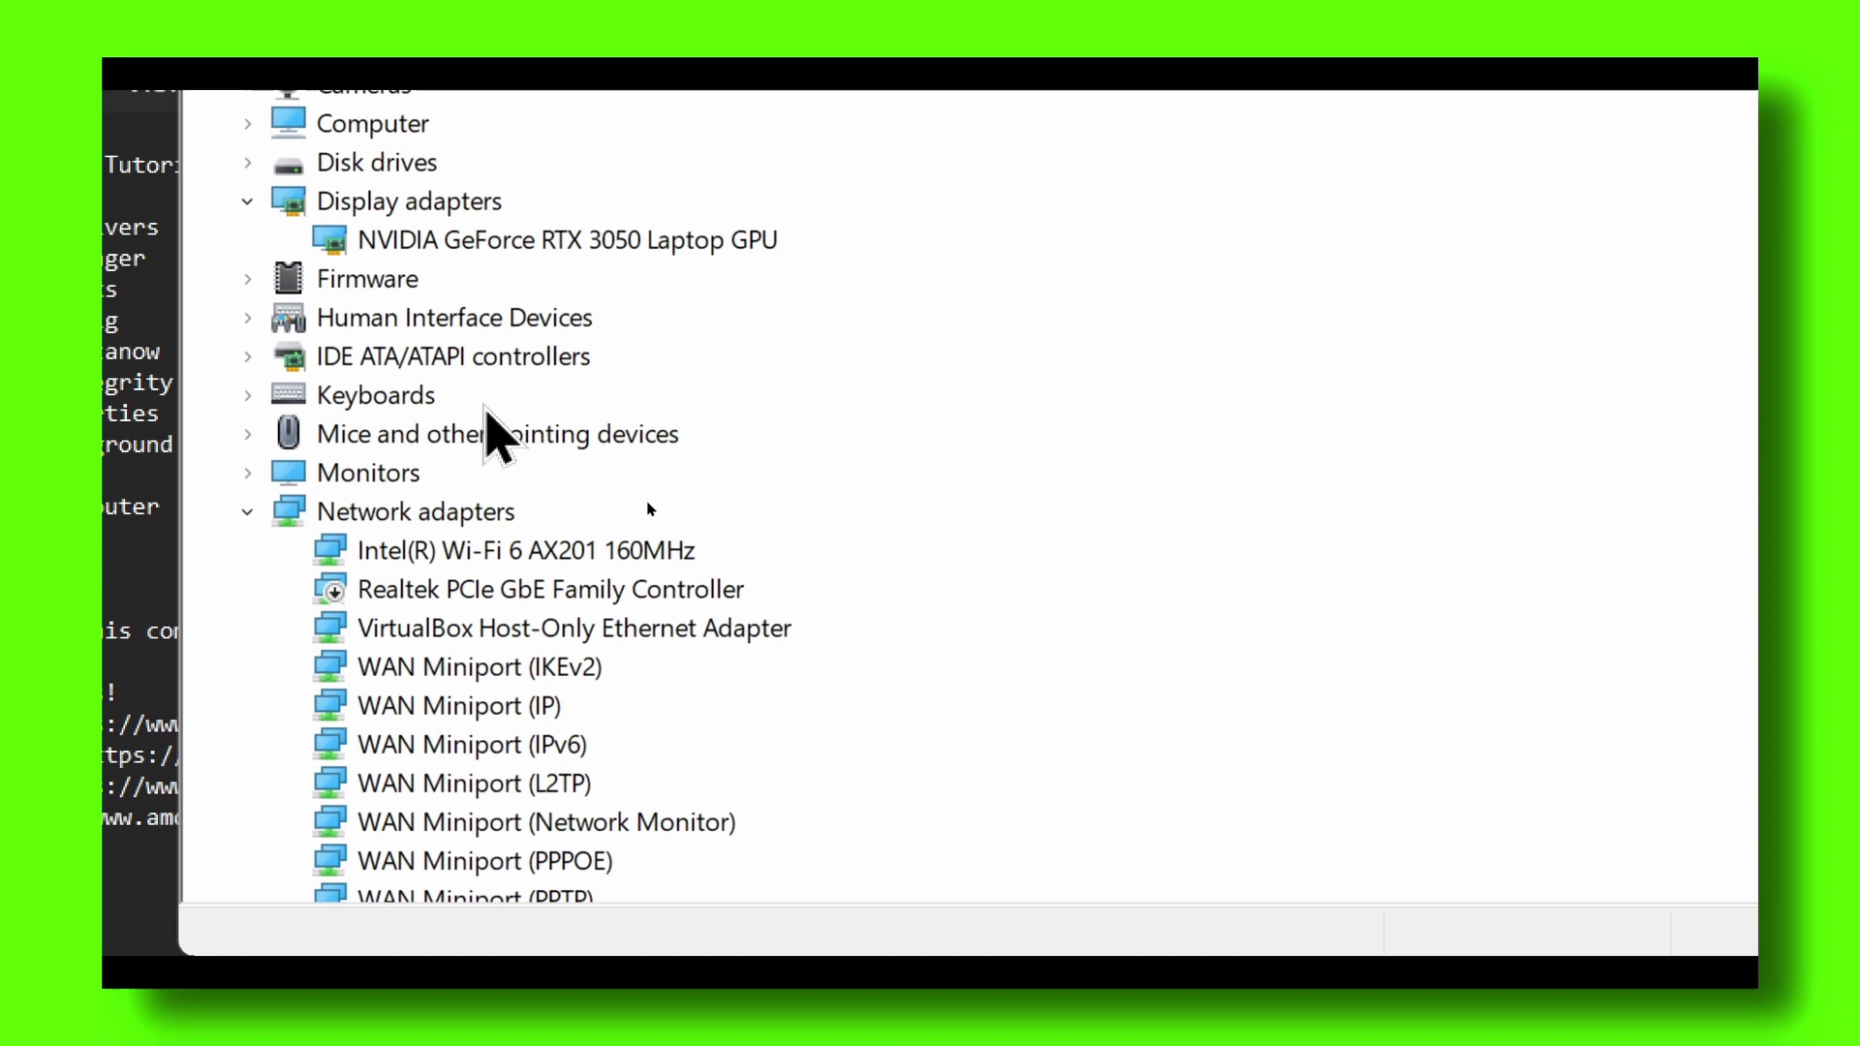
{"action": "left_click", "coordinate": [714, 429]}
Review the NVIDIA GPU's compatible driver list without installing, then close Device Manager.
{"action": "right_click", "coordinate": [948, 489]}
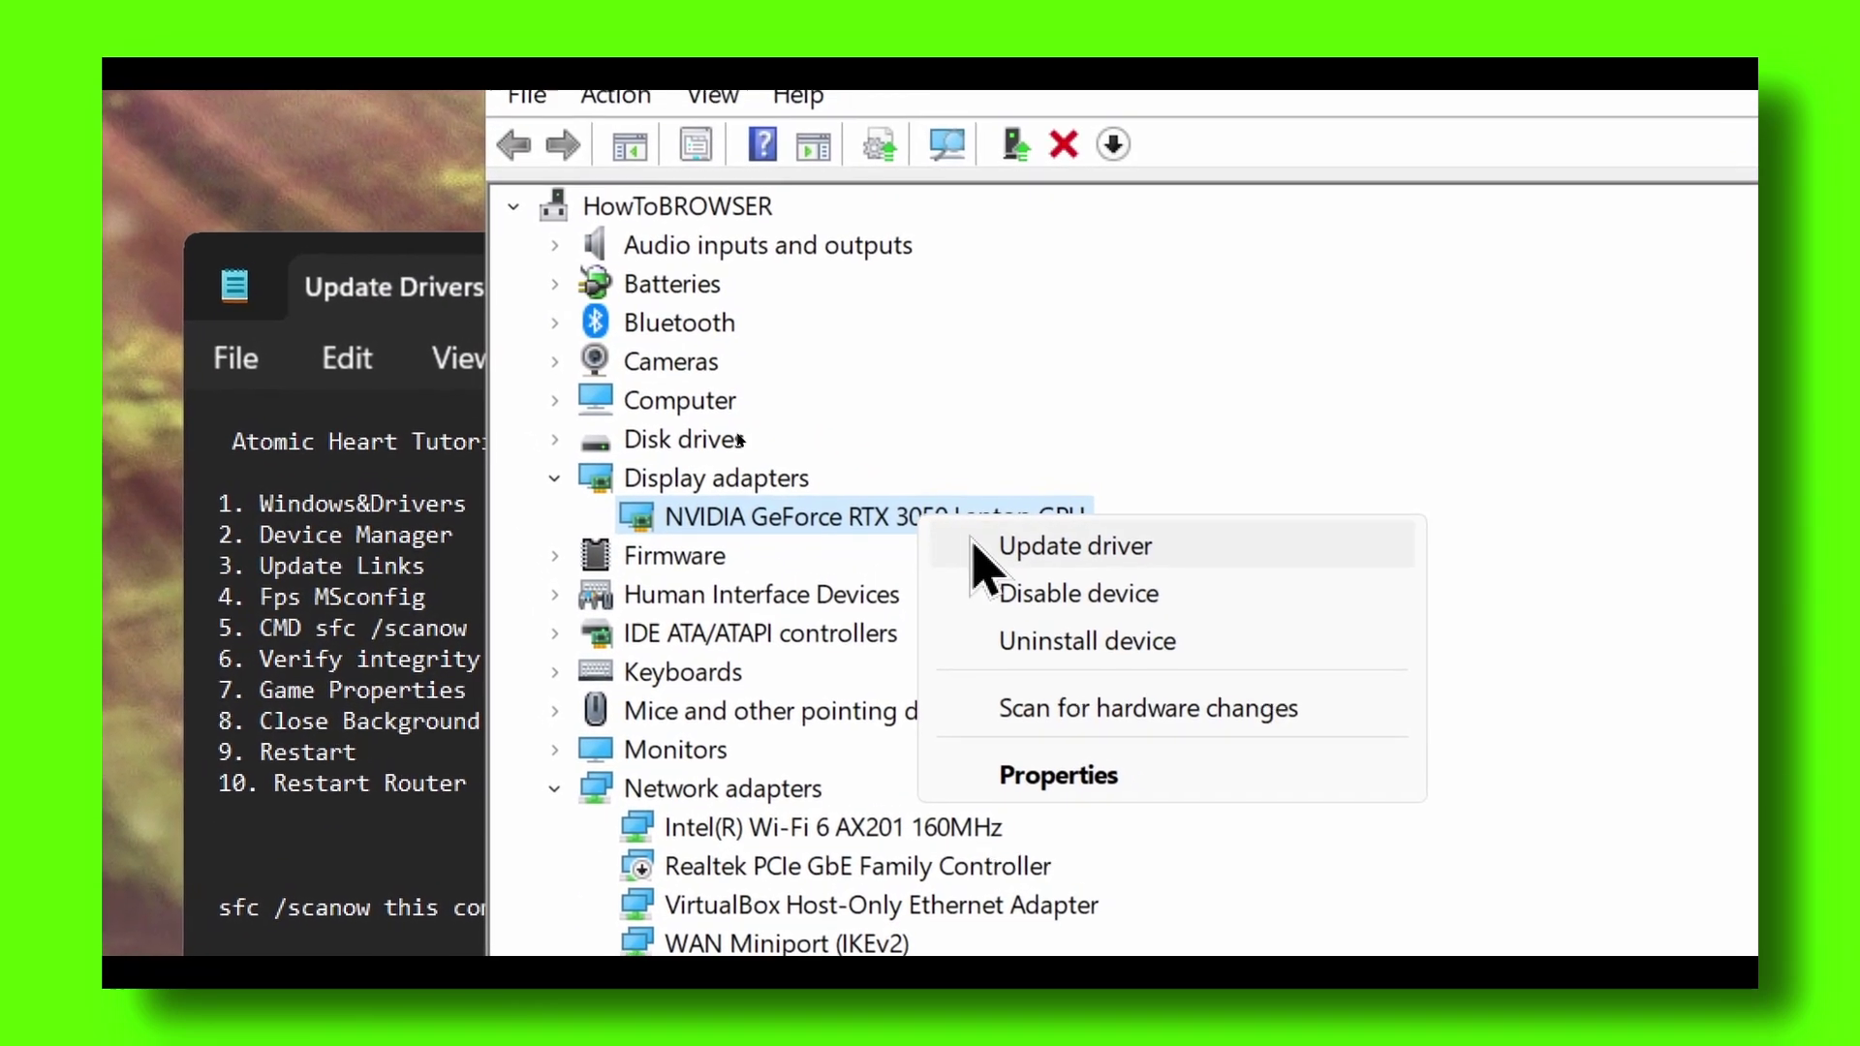
{"action": "left_click", "coordinate": [980, 508]}
{"action": "left_click", "coordinate": [787, 741]}
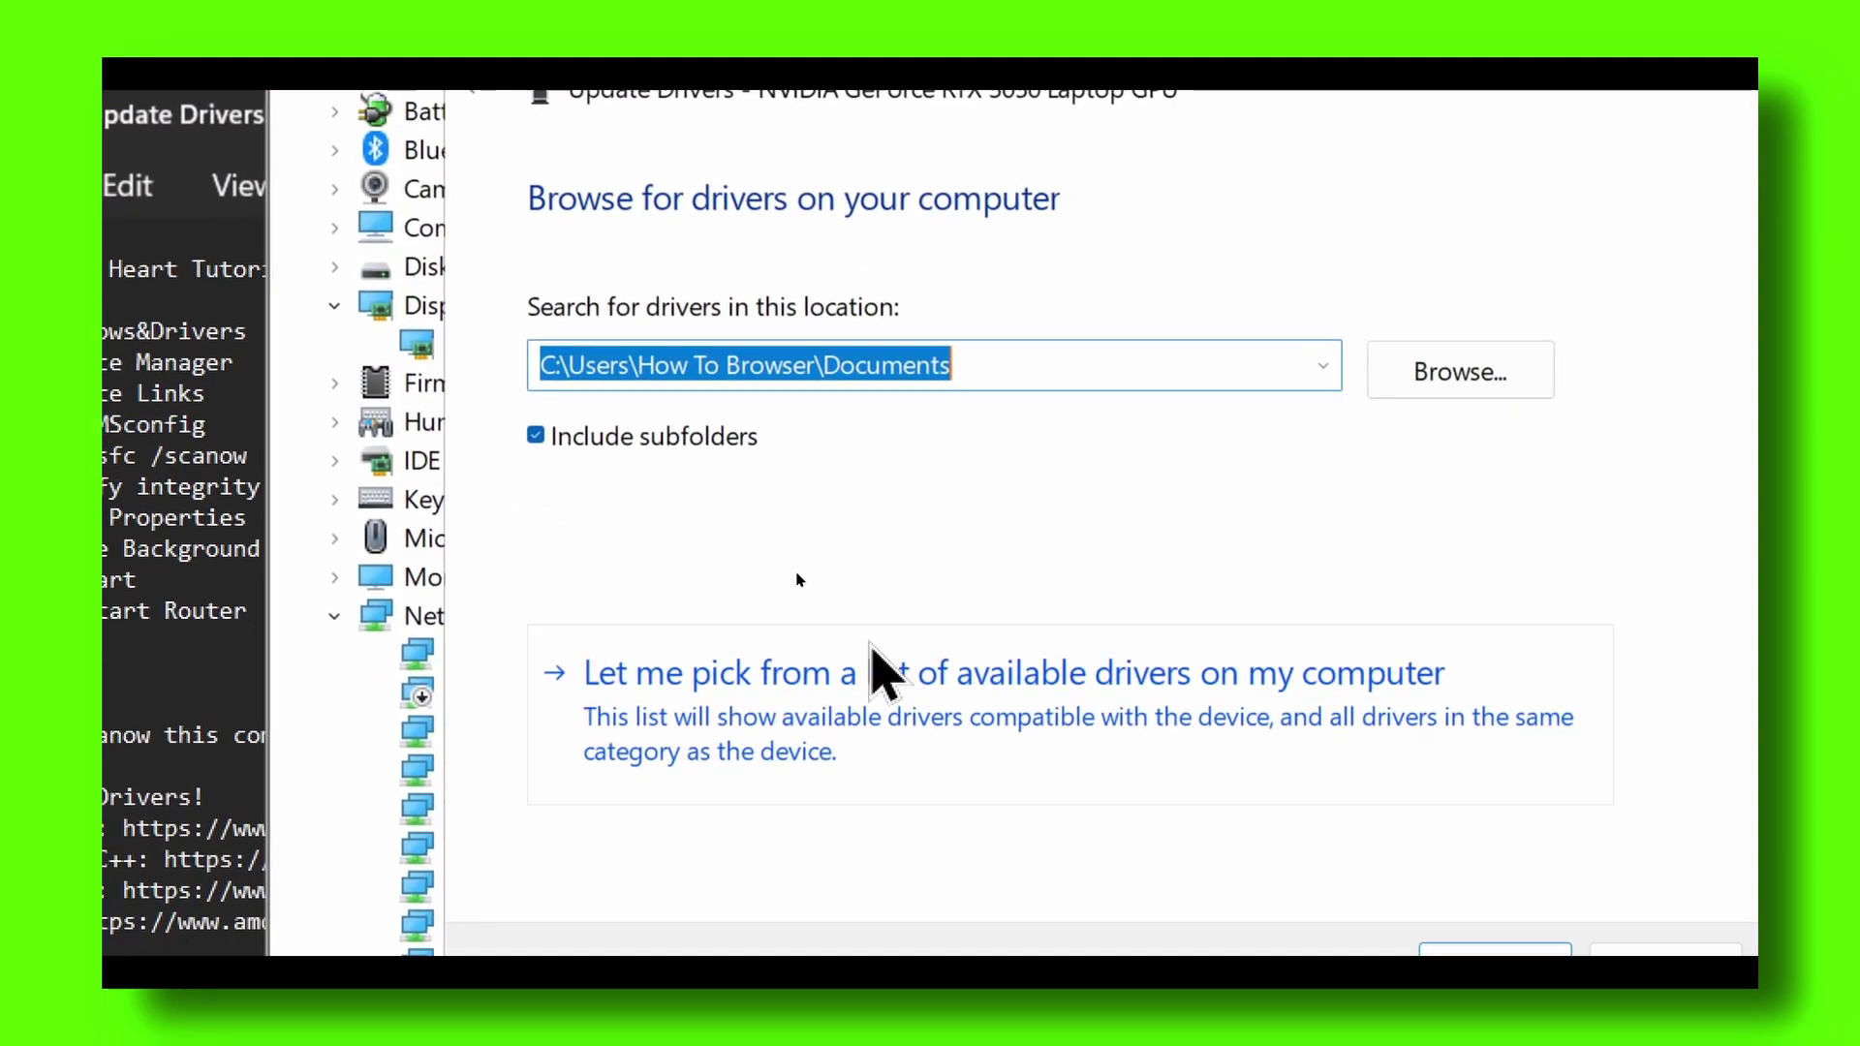
{"action": "left_click", "coordinate": [872, 658]}
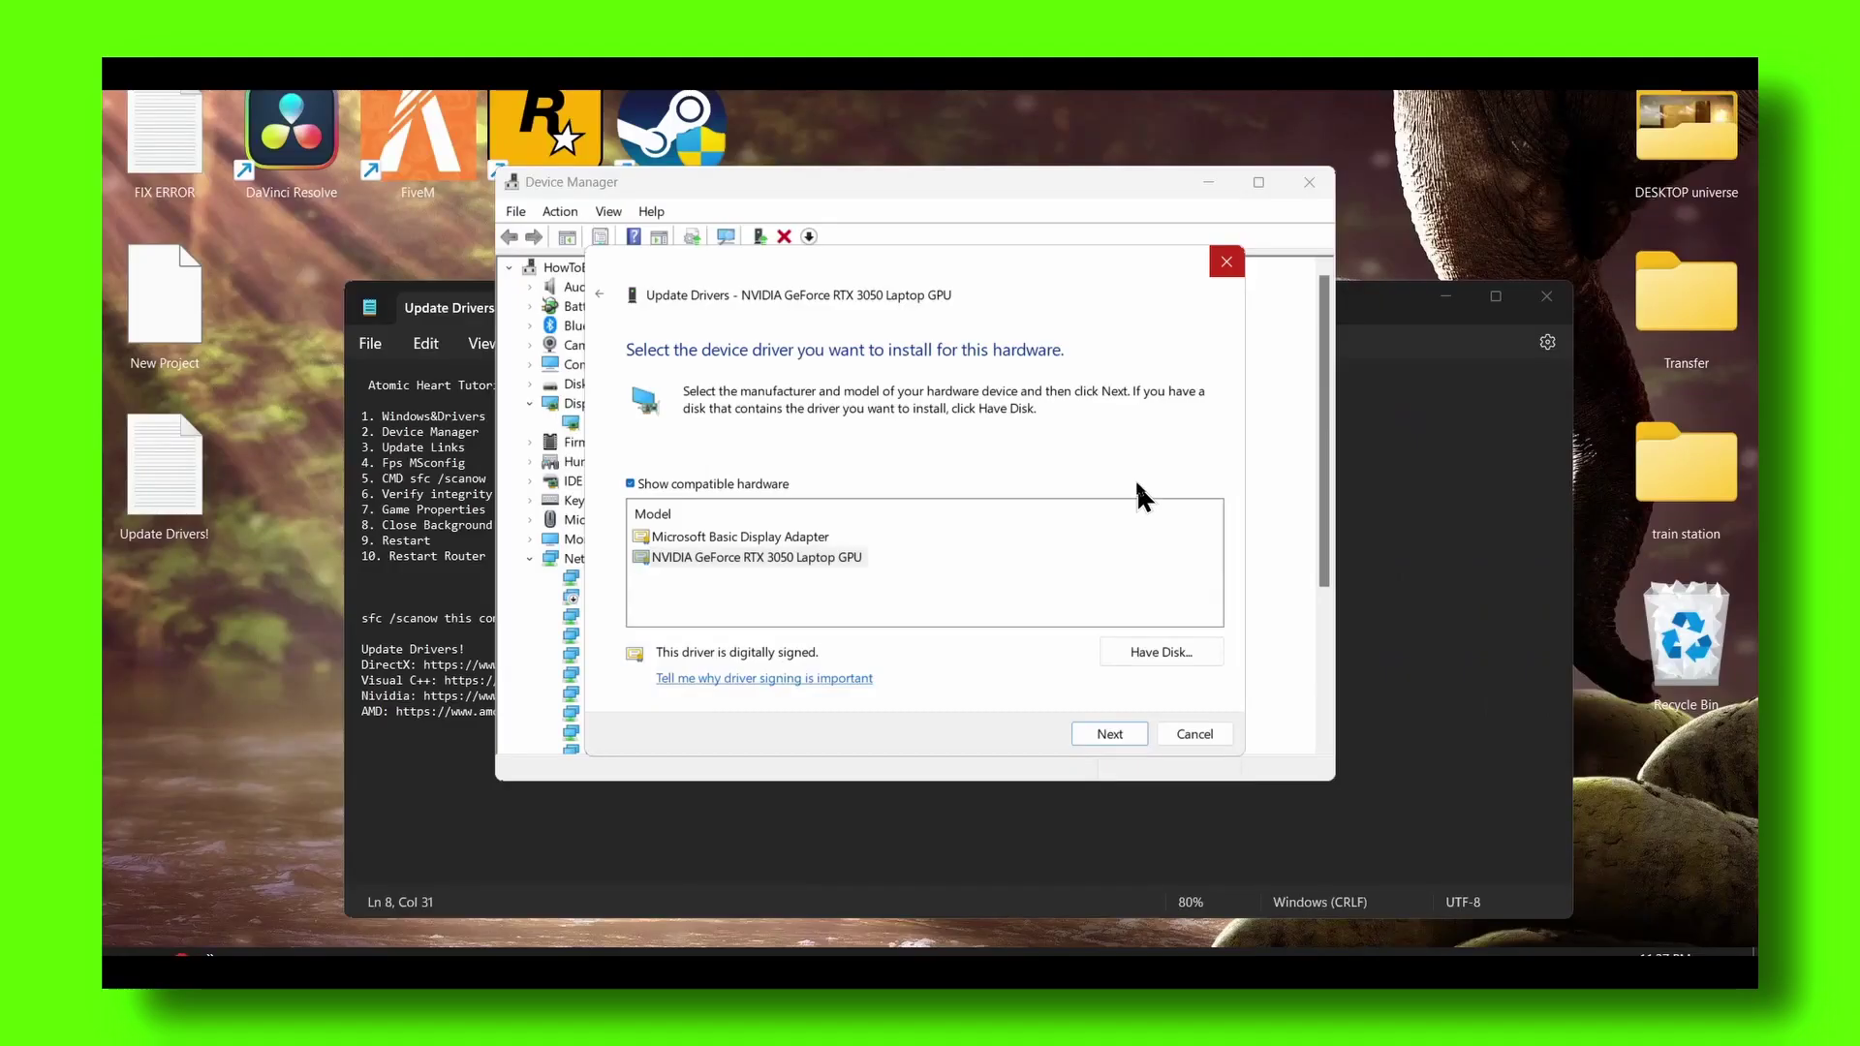
{"action": "left_click", "coordinate": [1227, 262]}
{"action": "left_click", "coordinate": [1309, 182]}
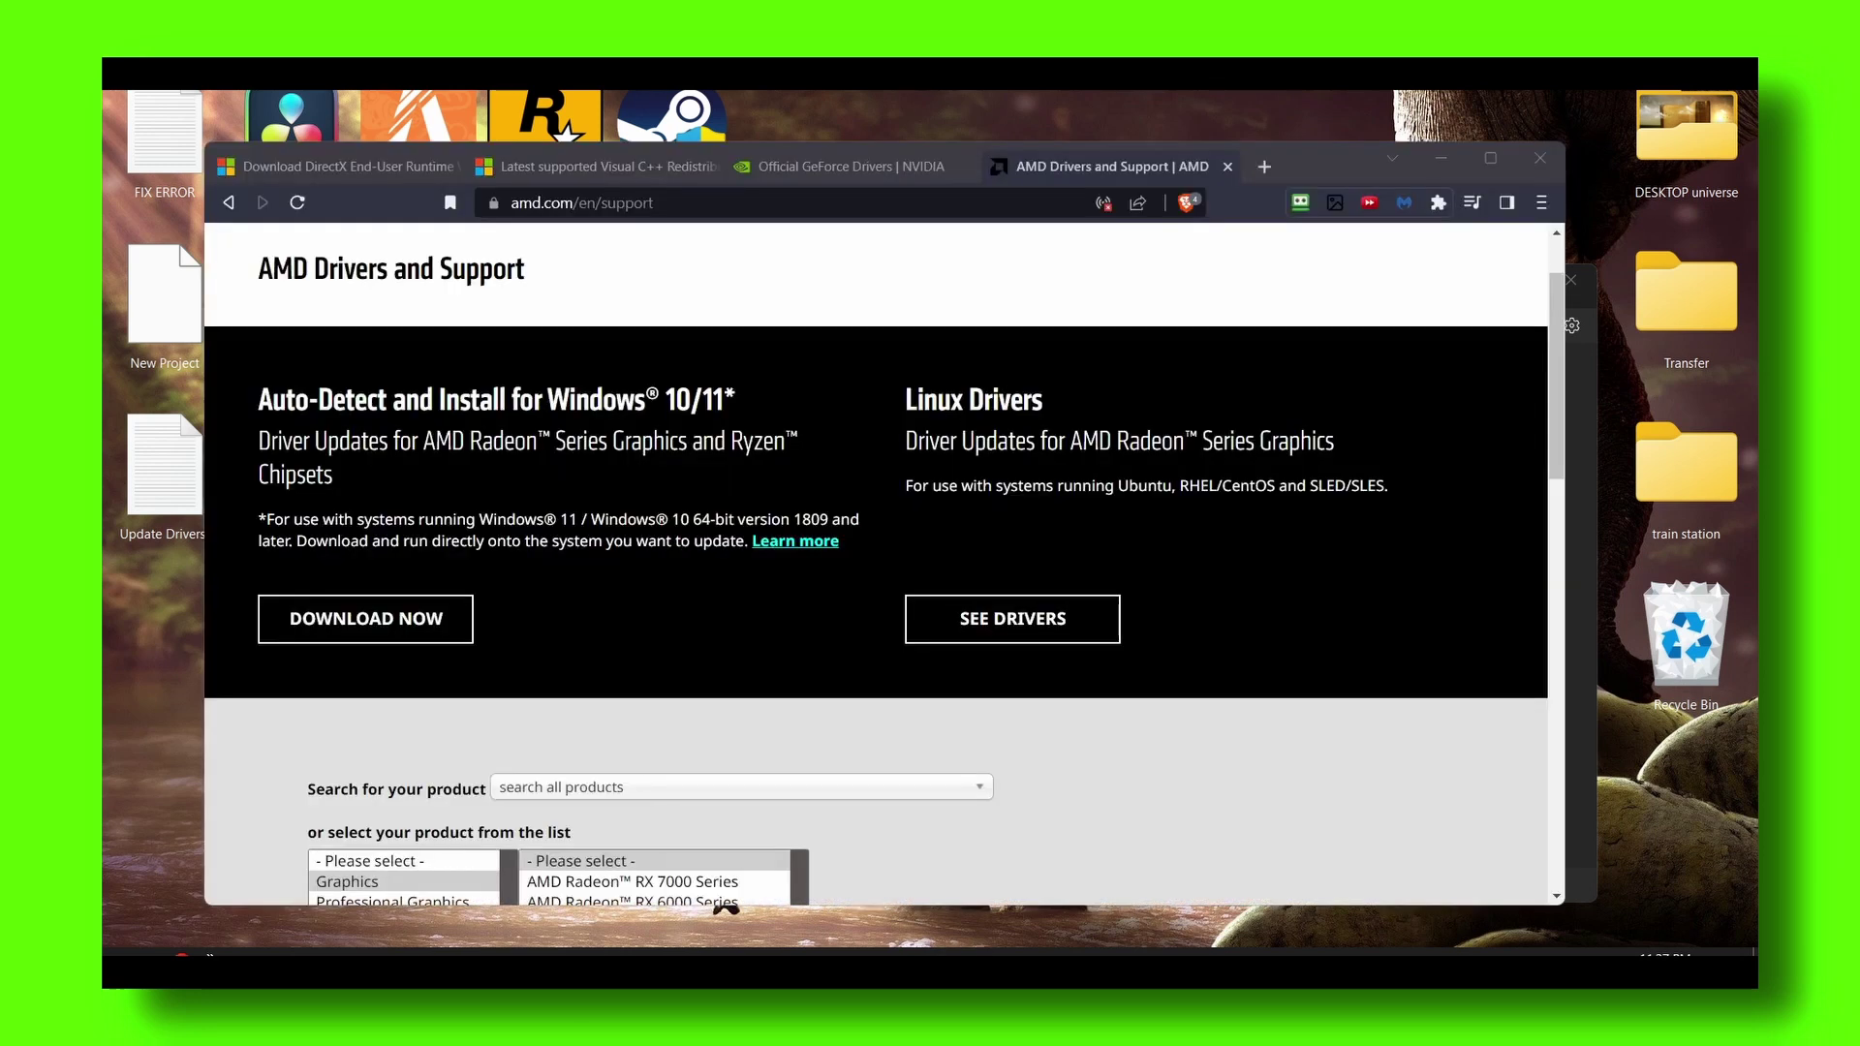
Download and save the DirectX End-User Runtime Web Installer from Microsoft's page.
{"action": "left_click", "coordinate": [370, 180]}
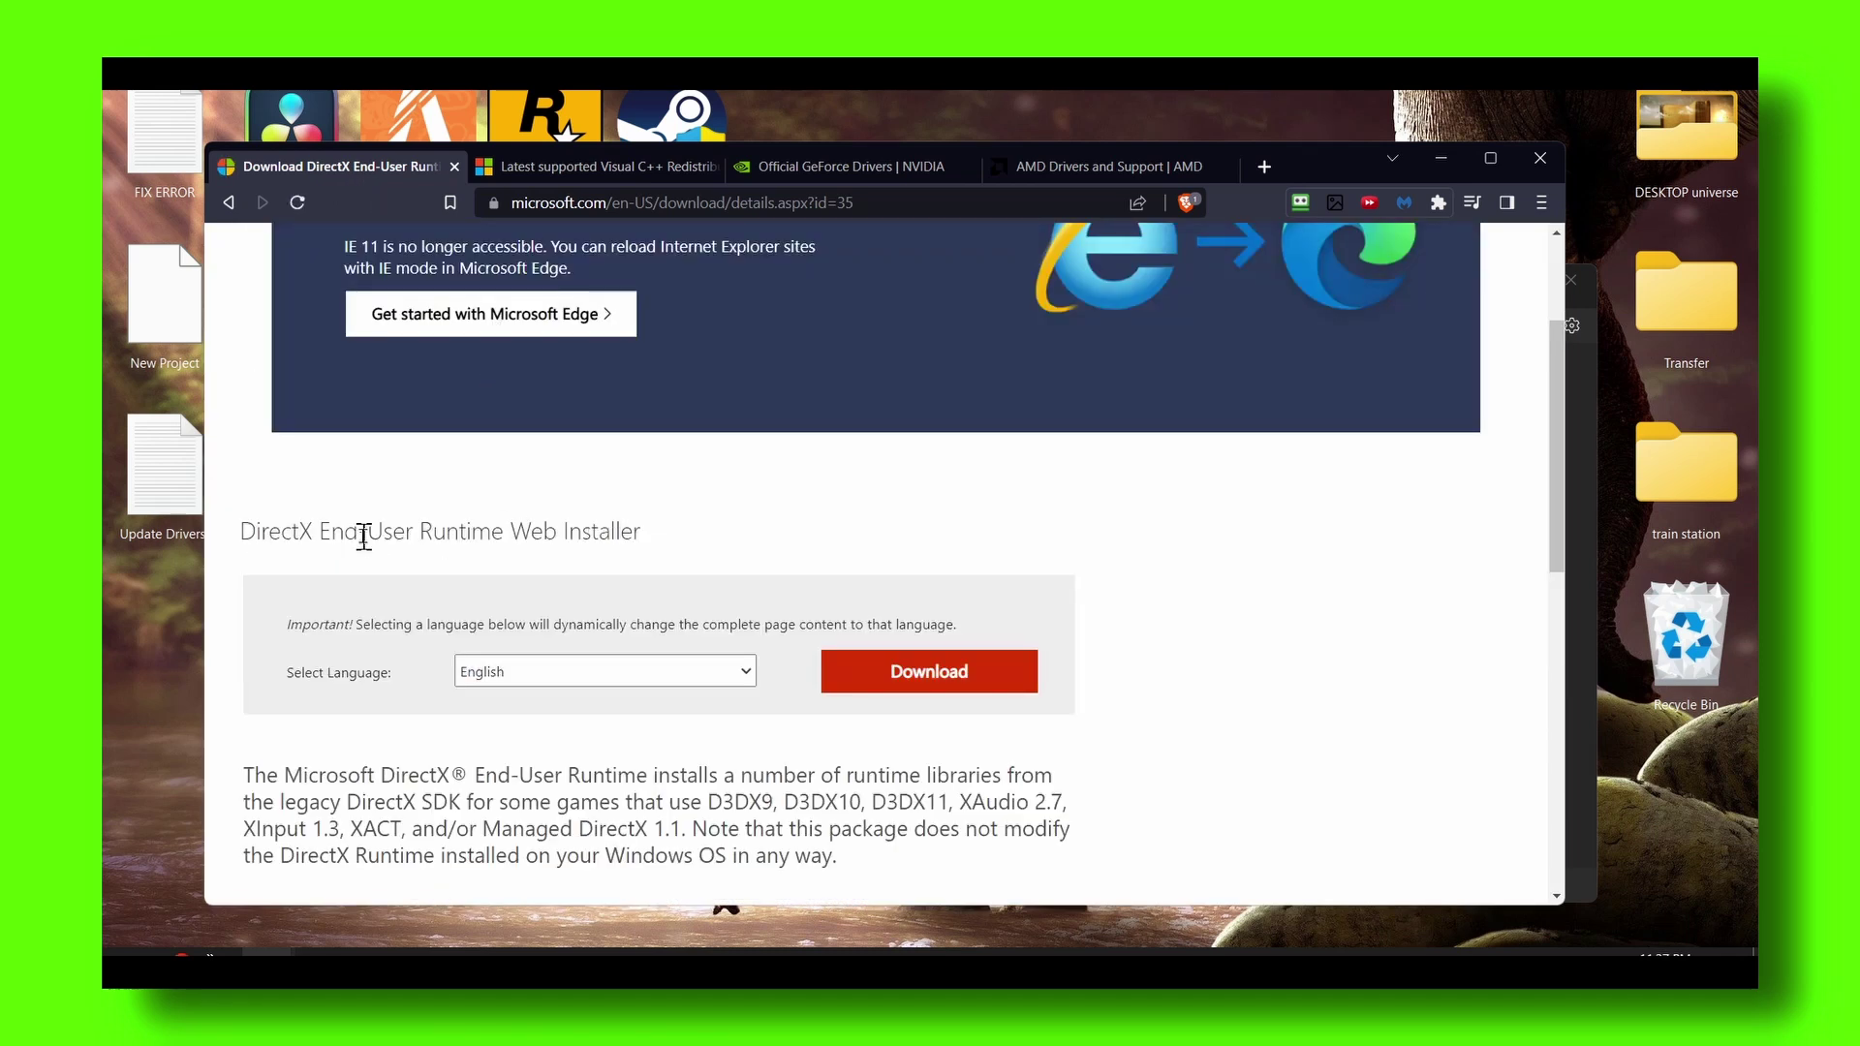
{"action": "left_click_drag", "start_coordinate": [333, 532], "coordinate": [359, 532]}
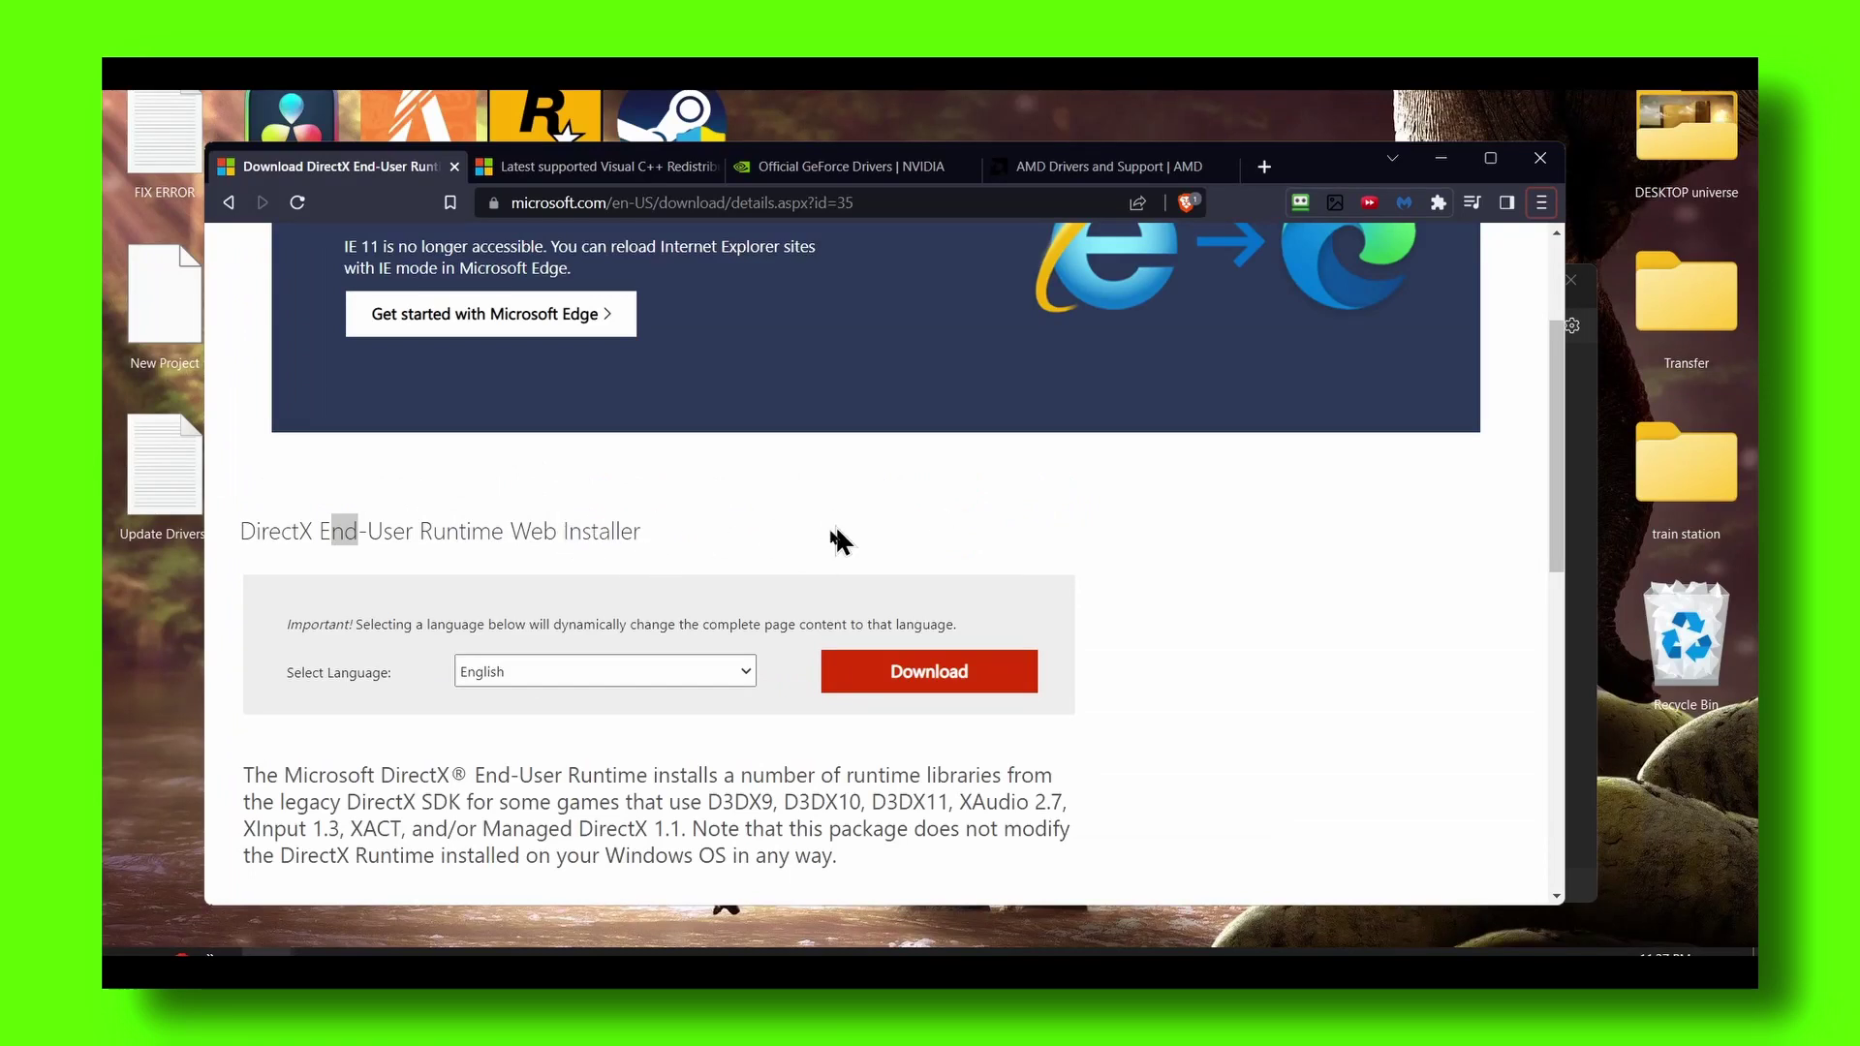
{"action": "scroll", "coordinate": [535, 546], "scroll_direction": "down", "scroll_amount": 1}
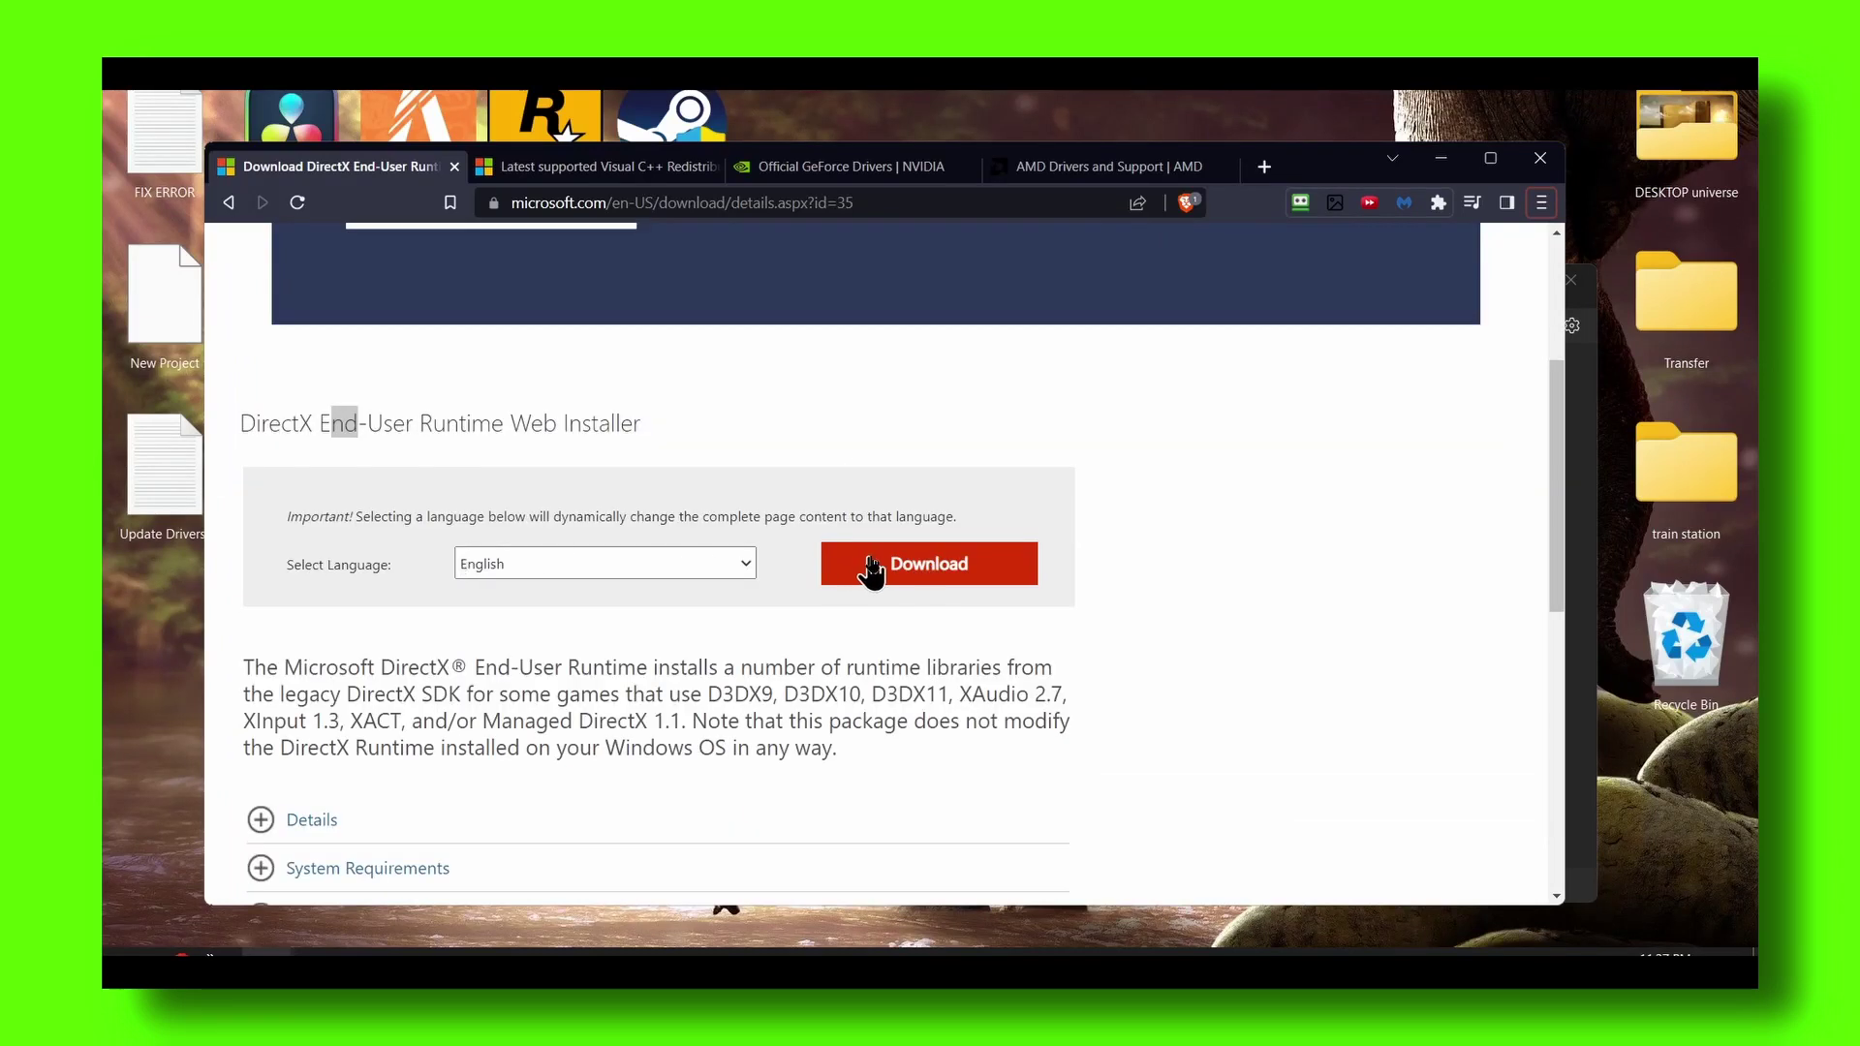
{"action": "left_click", "coordinate": [982, 552]}
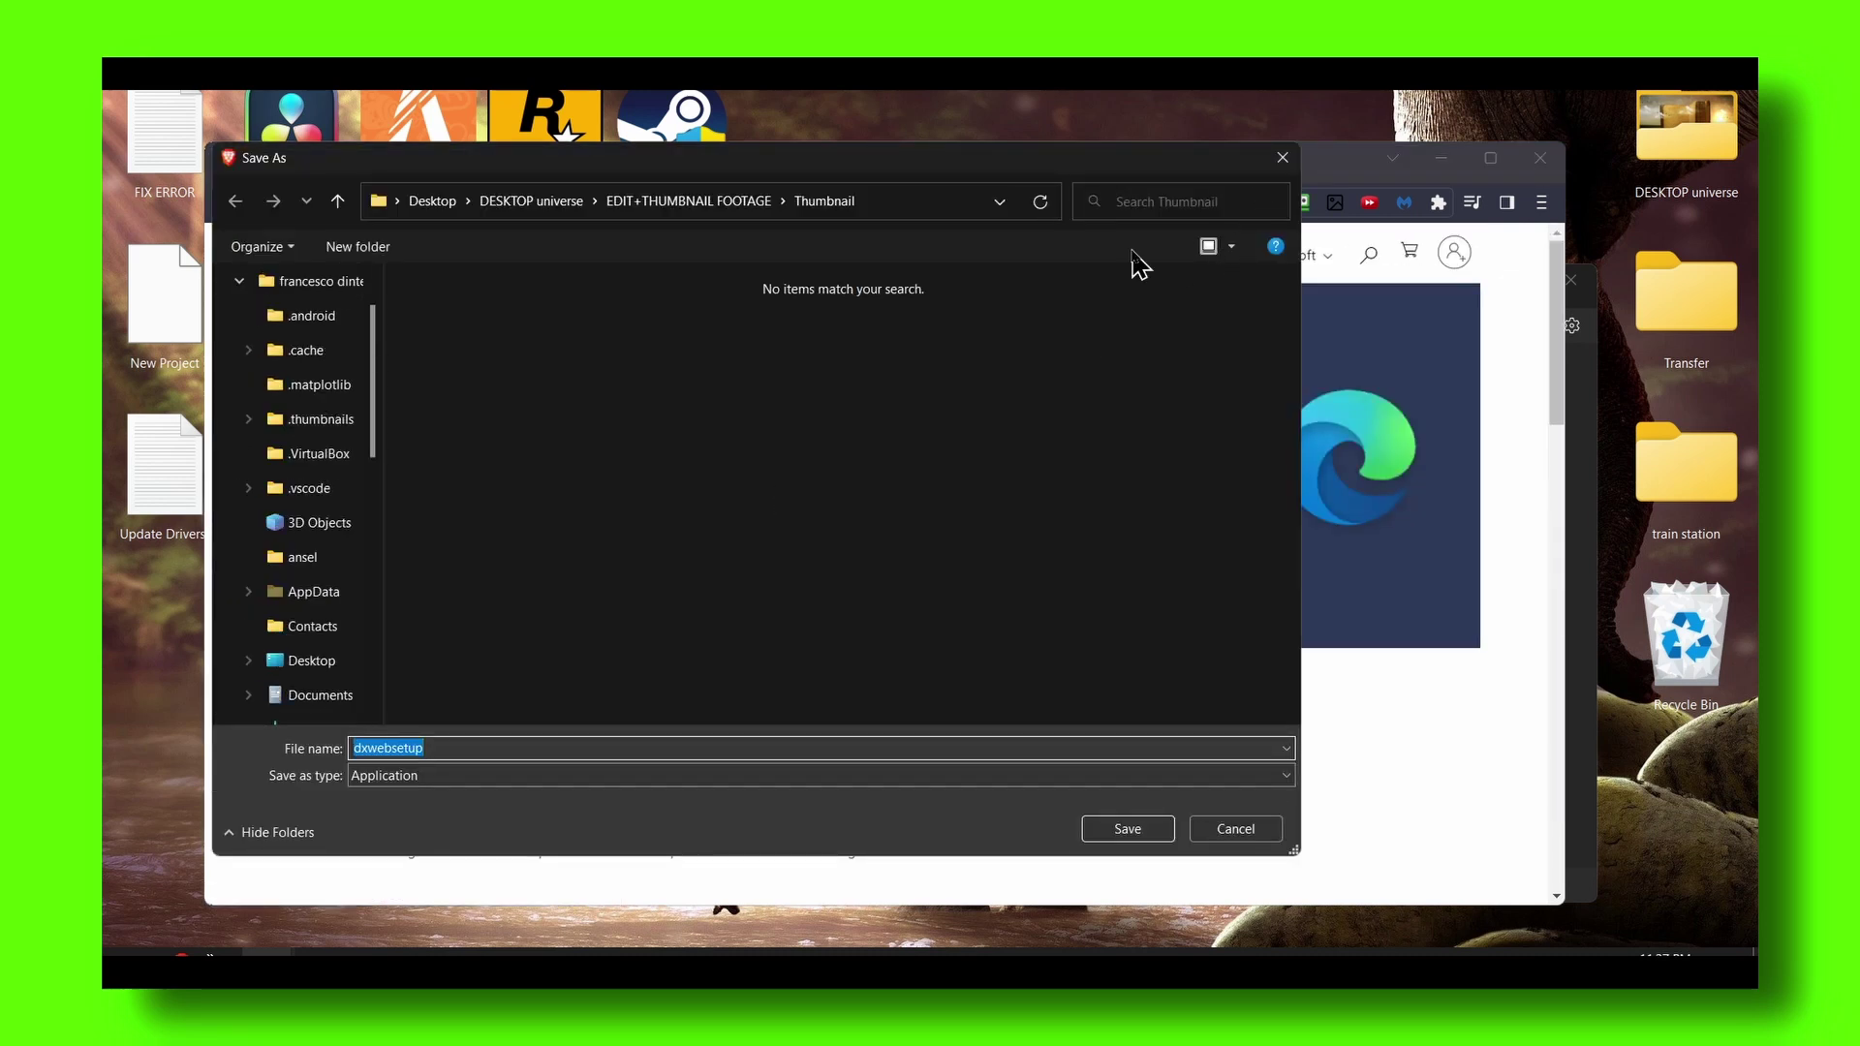
{"action": "left_click", "coordinate": [1283, 157]}
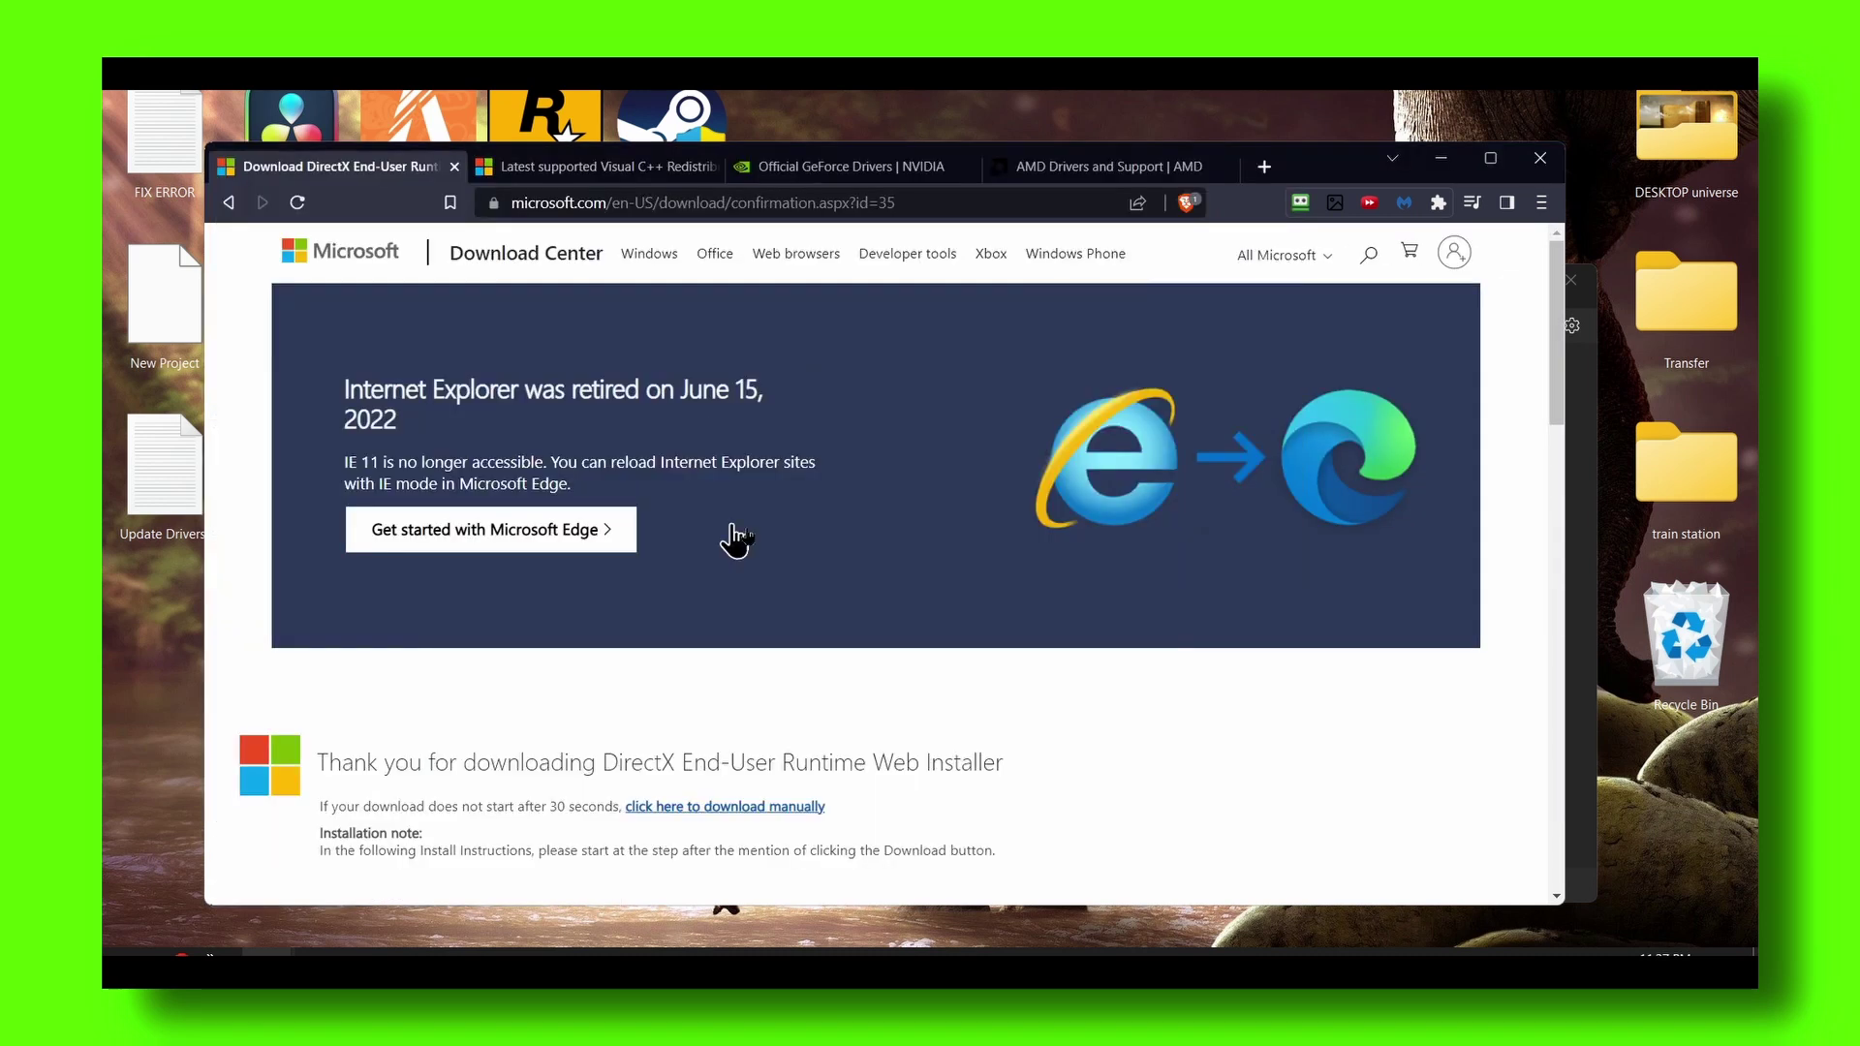
{"action": "left_click", "coordinate": [230, 202]}
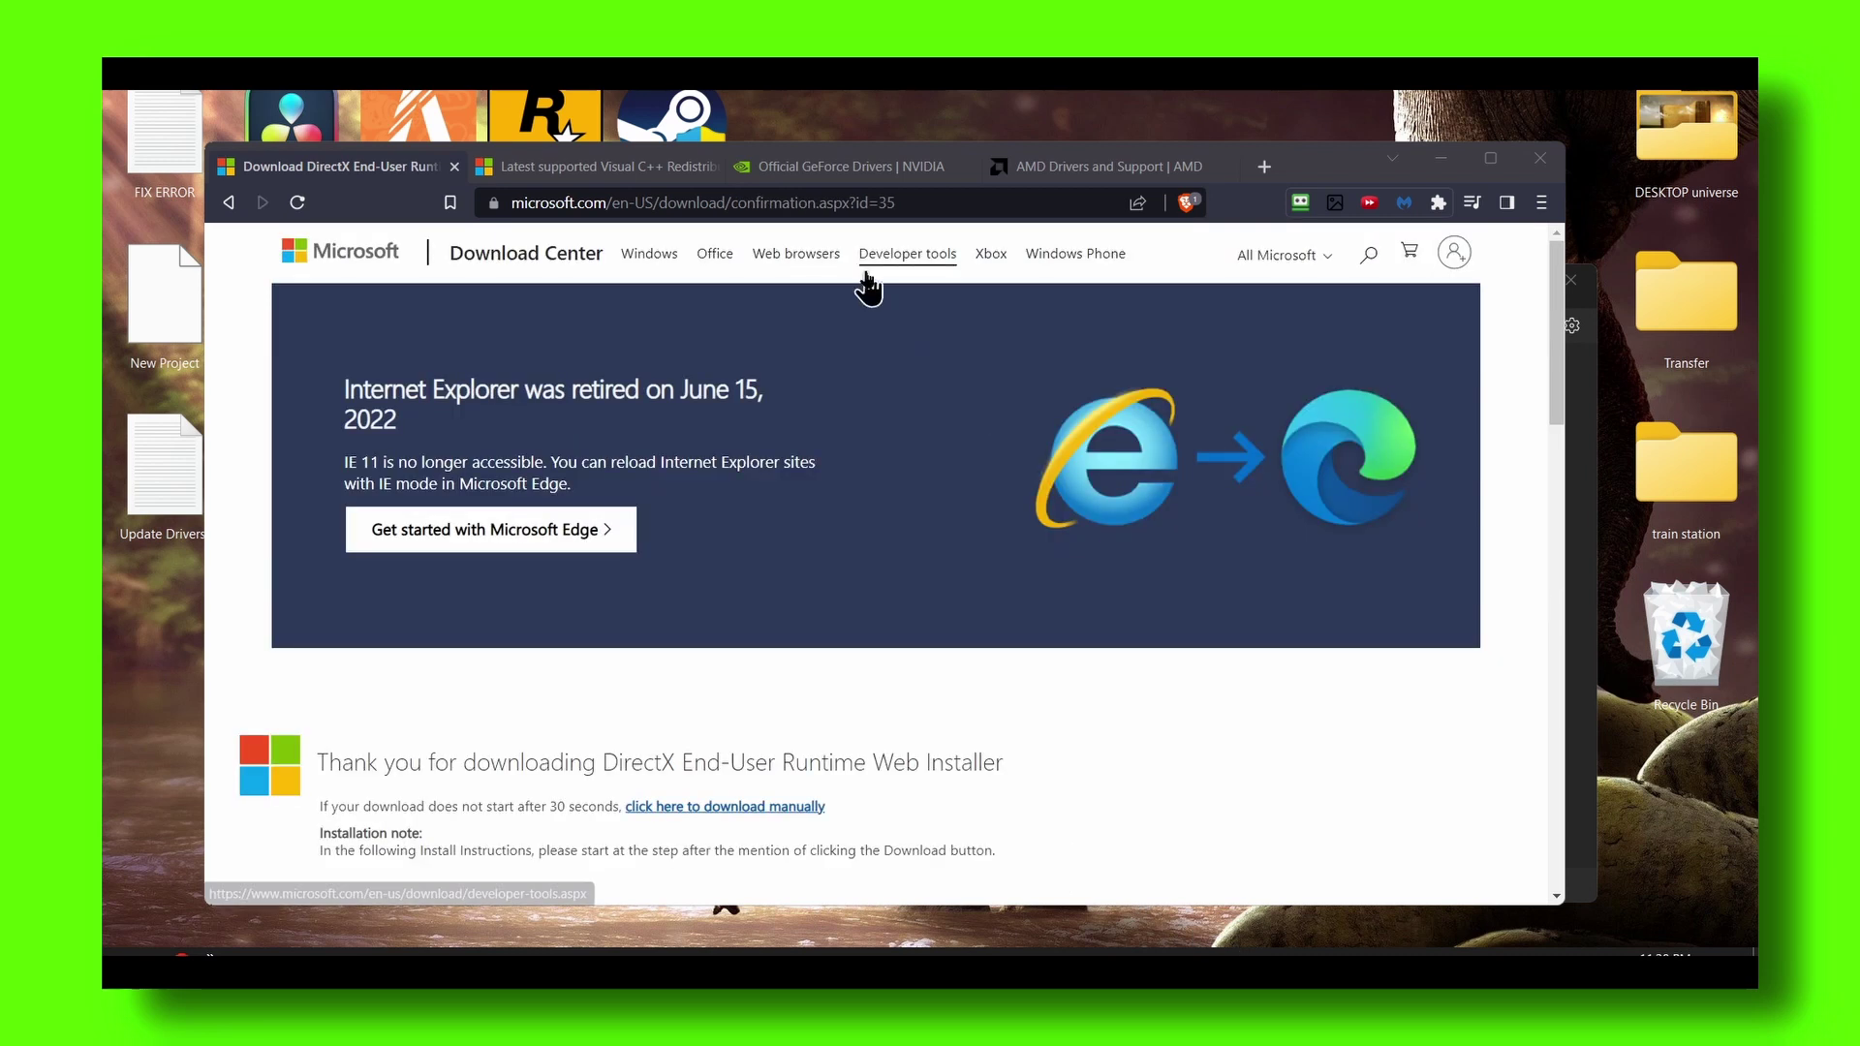
Look over the Visual C++ Redistributable links table, then switch to NVIDIA's GeForce Drivers page.
{"action": "left_click", "coordinate": [663, 167]}
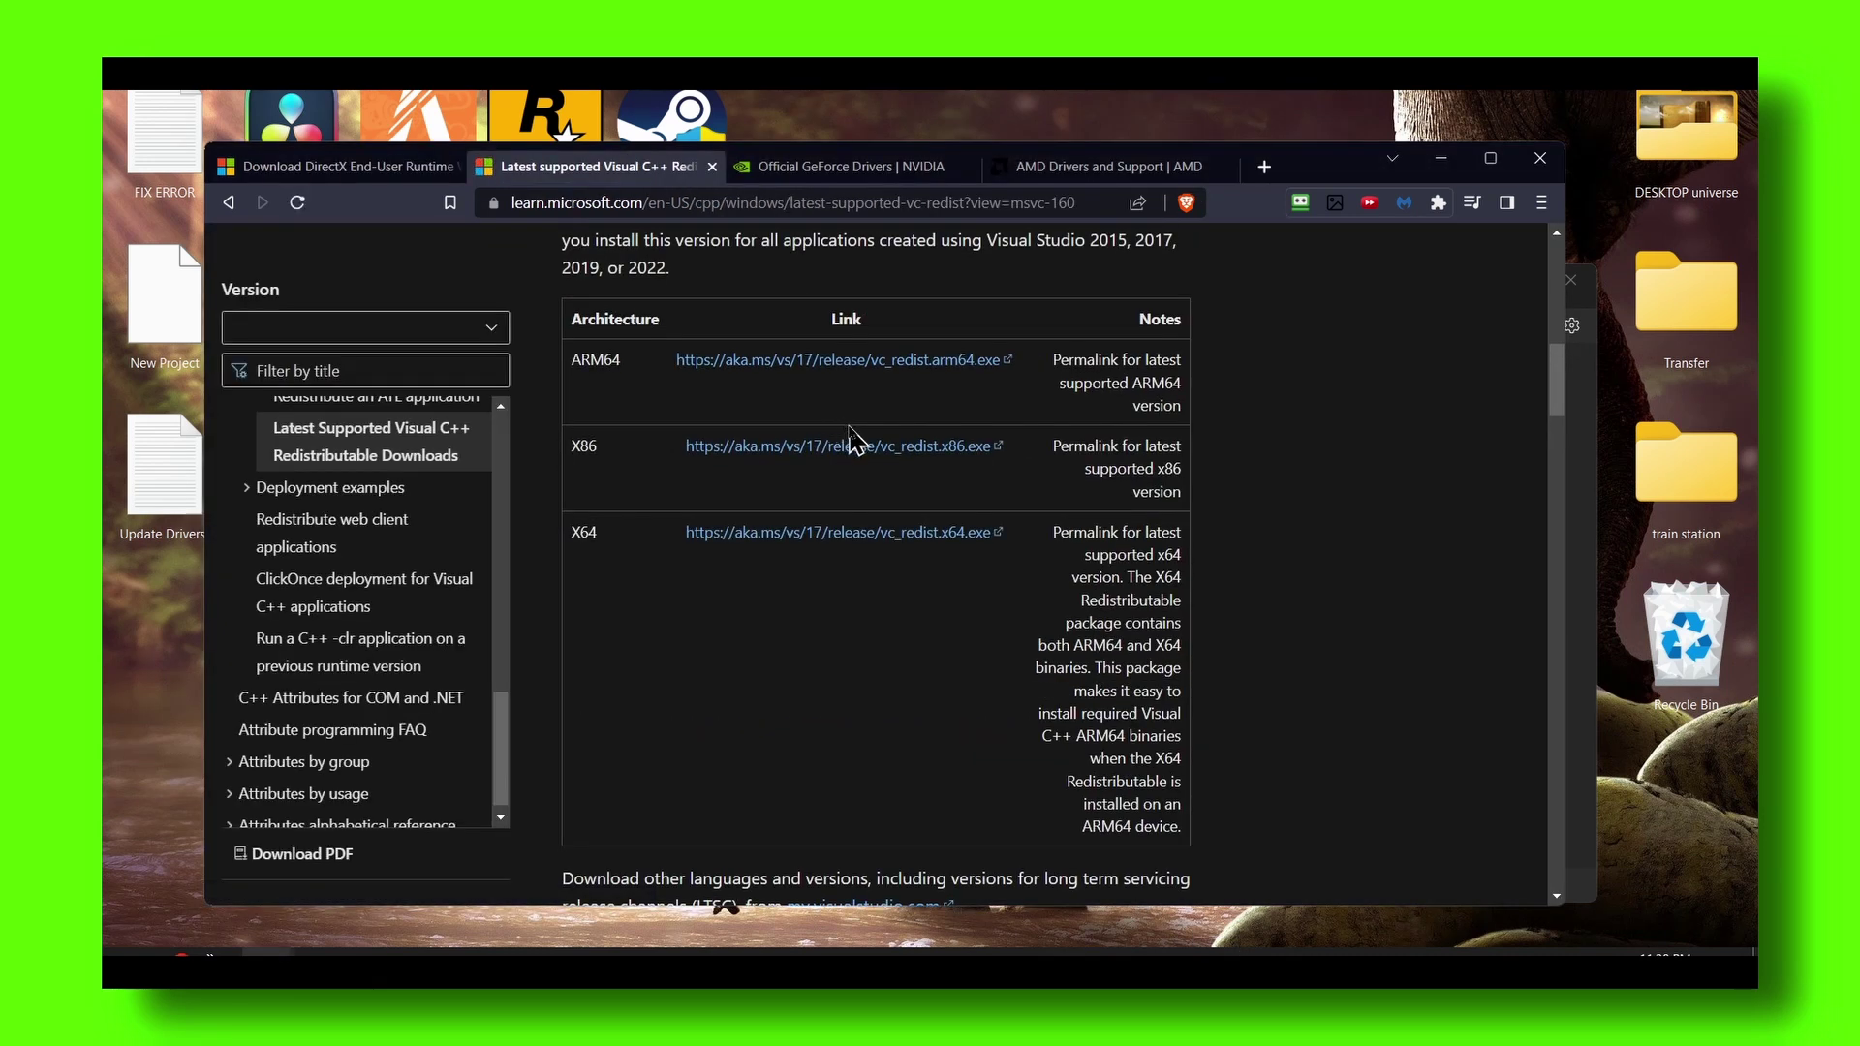
{"action": "scroll", "coordinate": [851, 426], "scroll_direction": "up", "scroll_amount": 10}
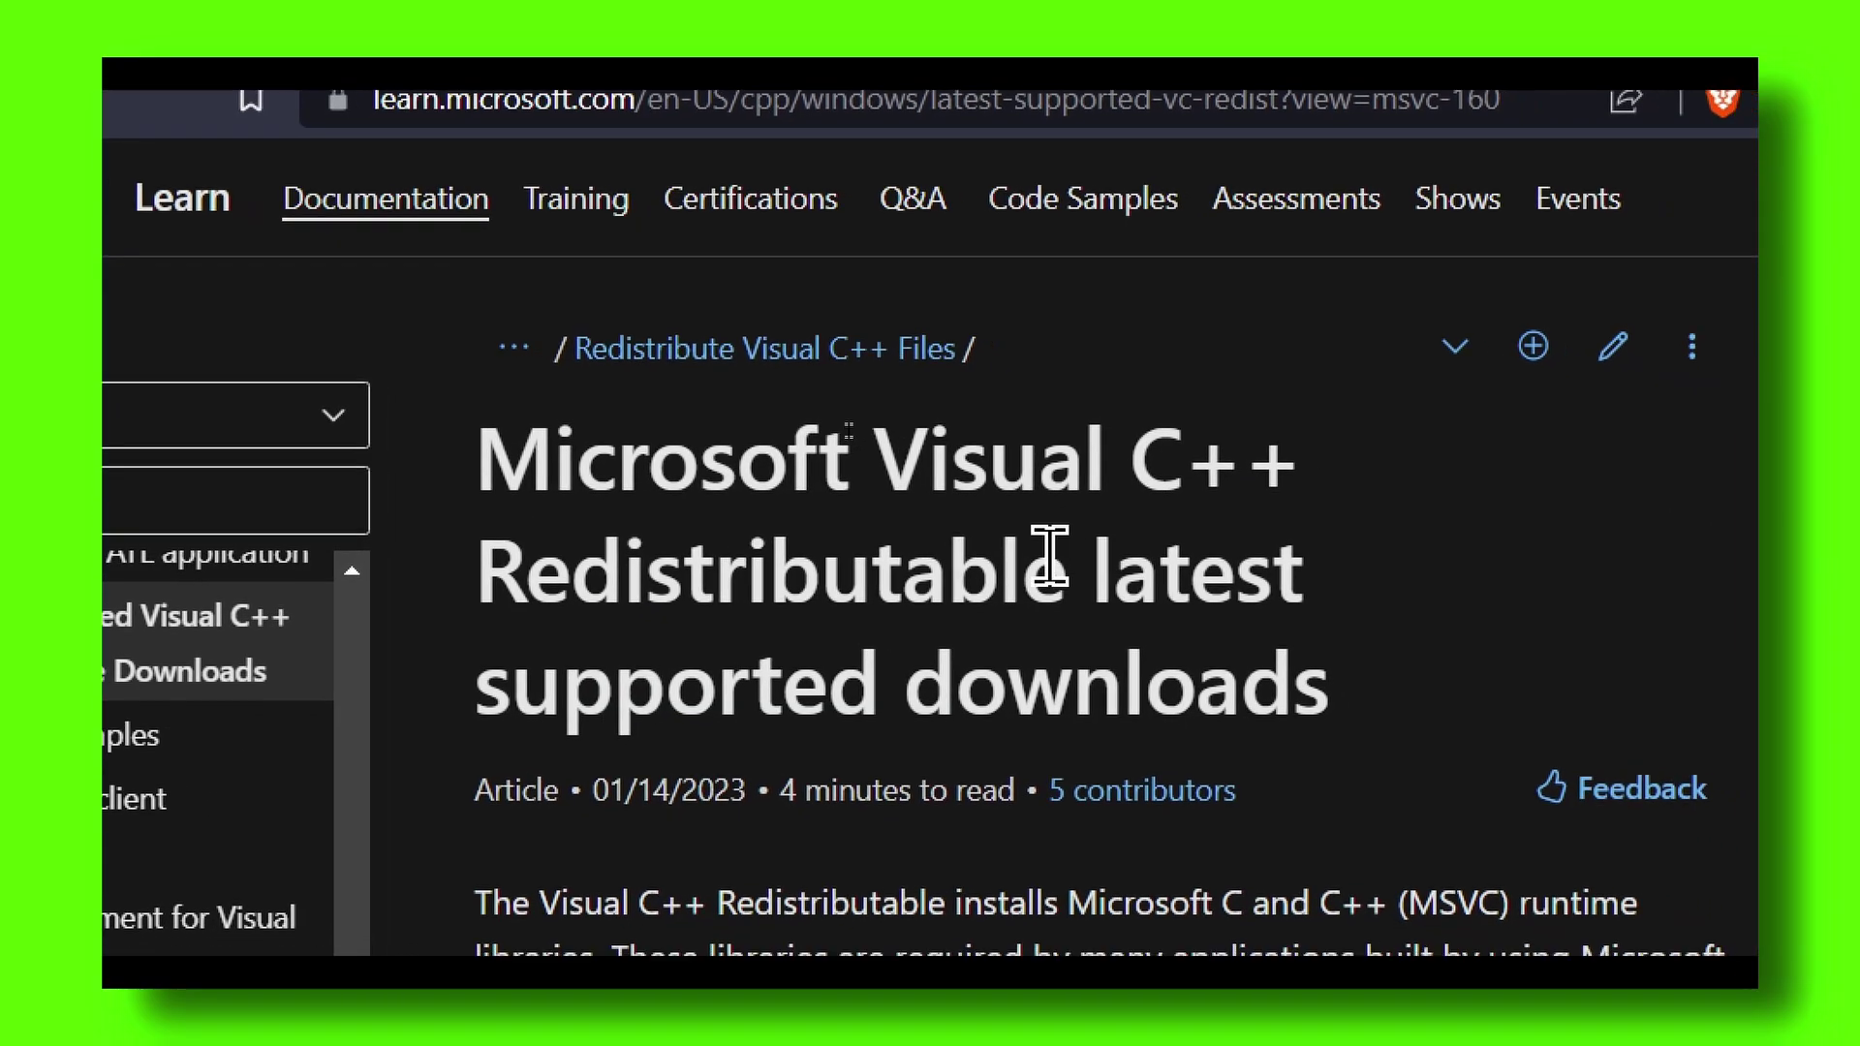
{"action": "scroll", "coordinate": [803, 543], "scroll_direction": "down", "scroll_amount": 1}
{"action": "scroll", "coordinate": [803, 542], "scroll_direction": "down", "scroll_amount": 8}
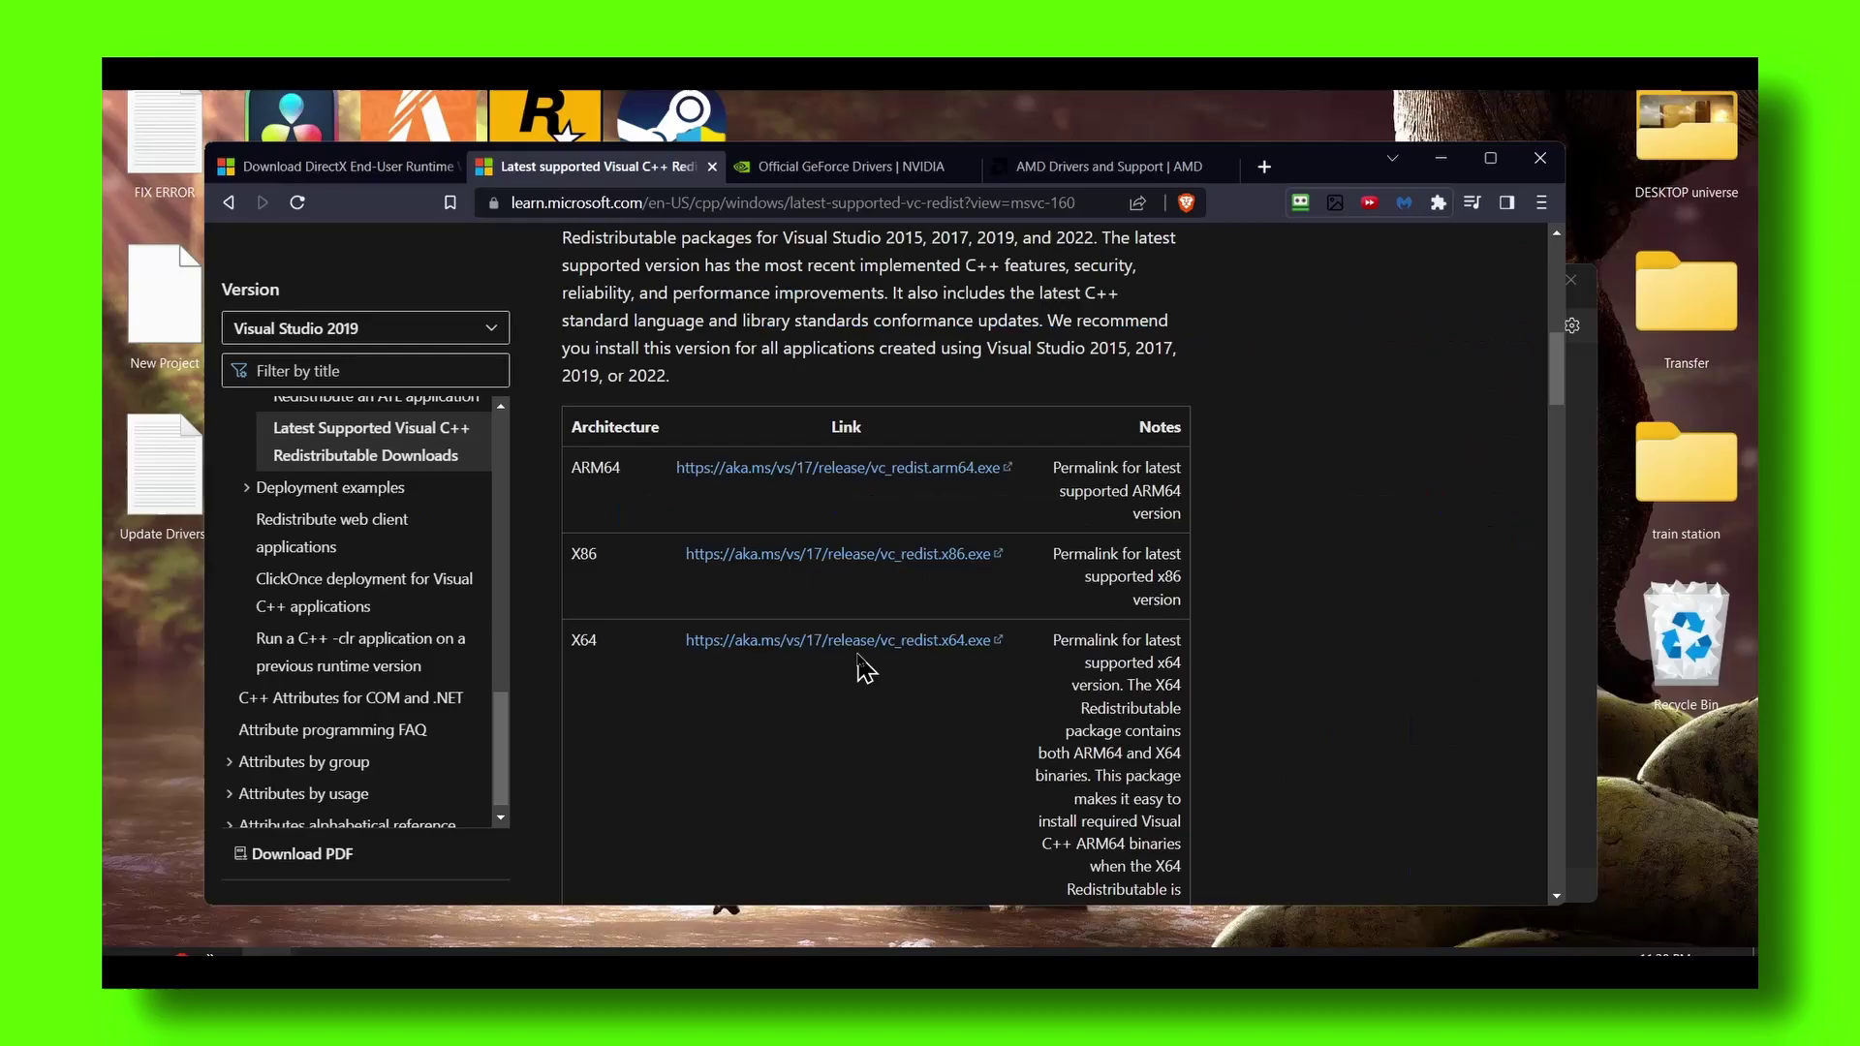
{"action": "left_click", "coordinate": [804, 171]}
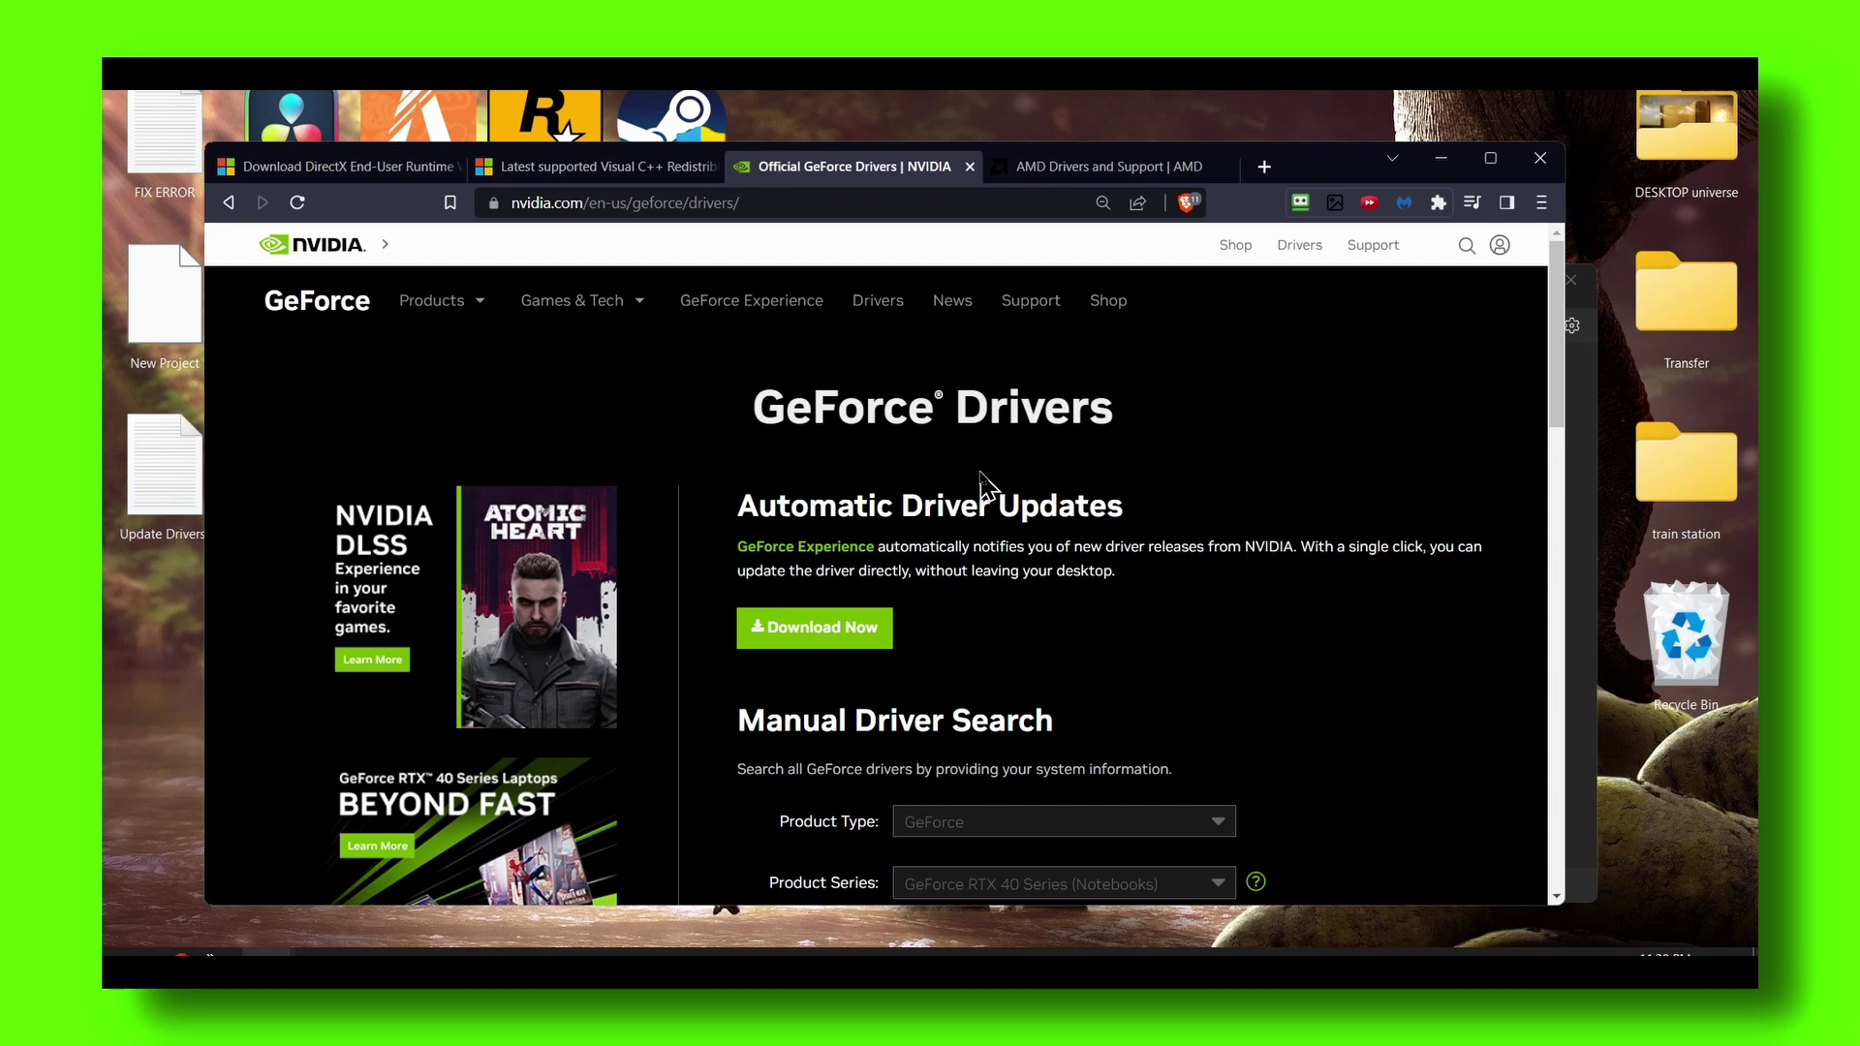
Download GeForce Experience for automatic NVIDIA driver updates, then go to AMD's support page.
{"action": "left_click", "coordinate": [859, 644]}
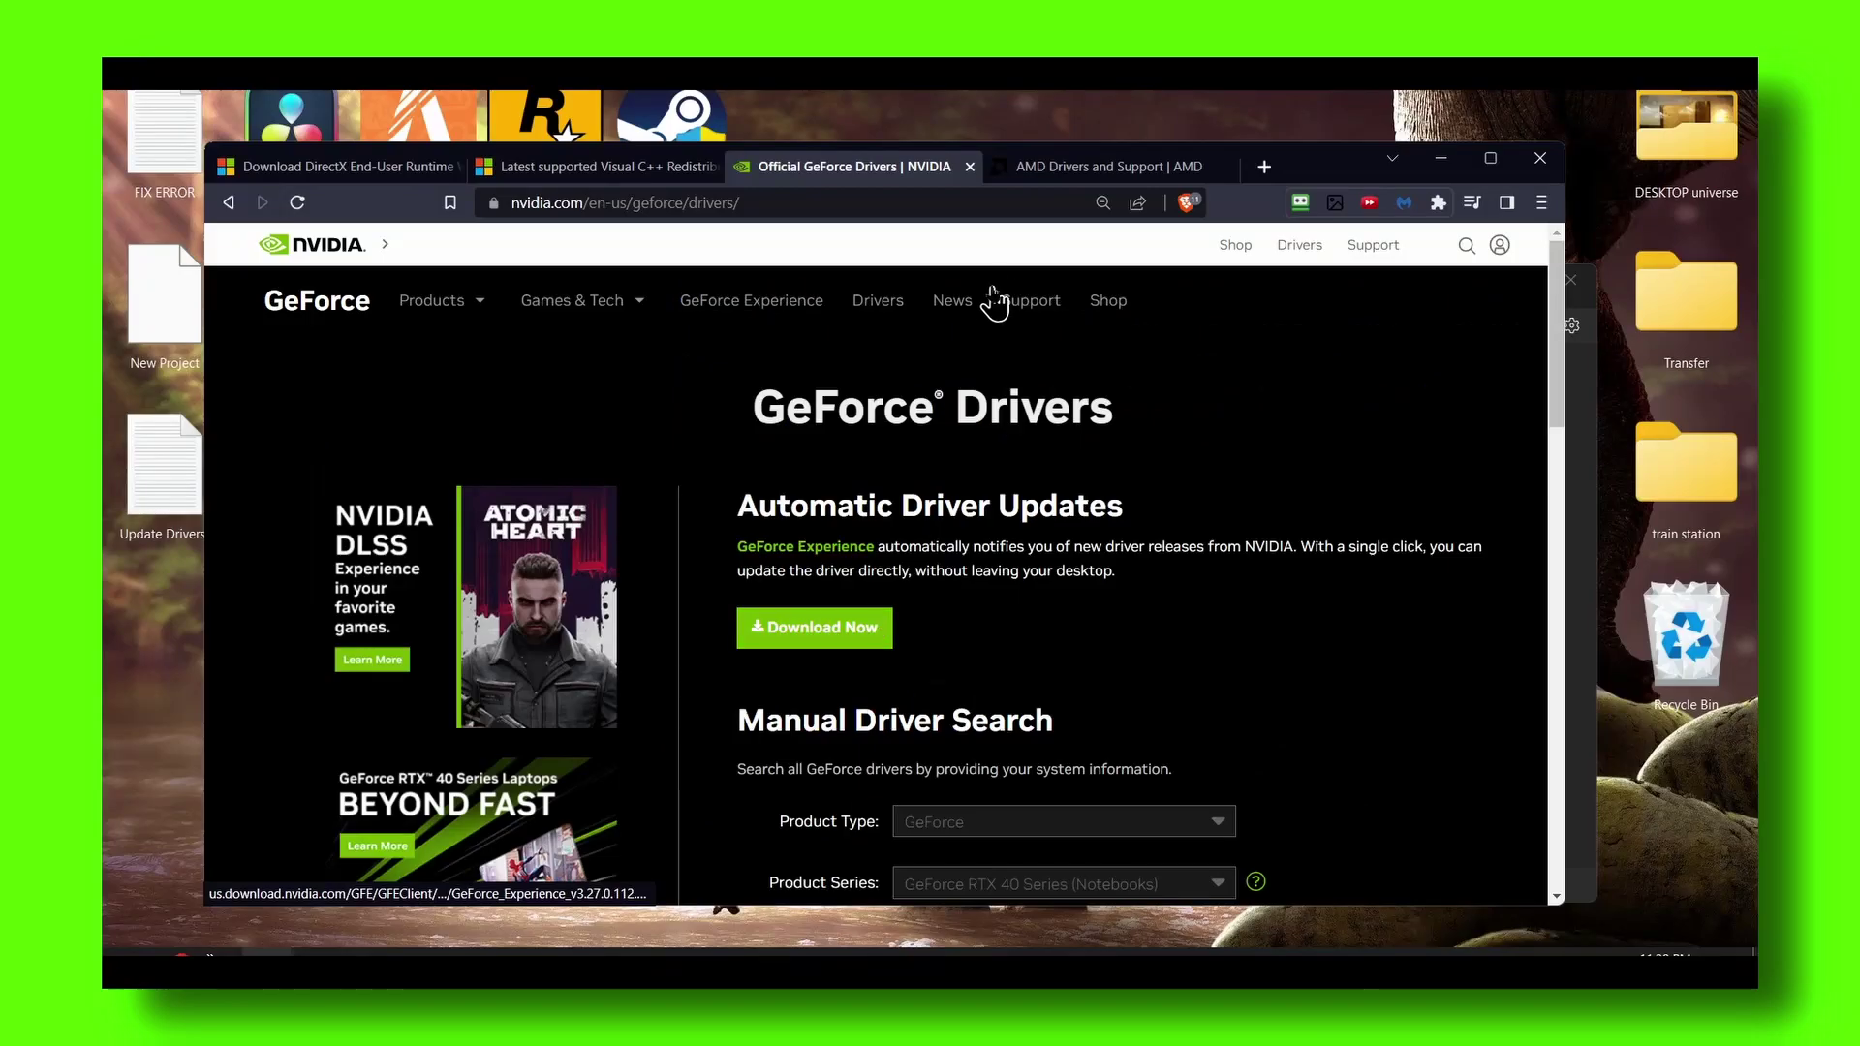
{"action": "left_click", "coordinate": [1060, 171]}
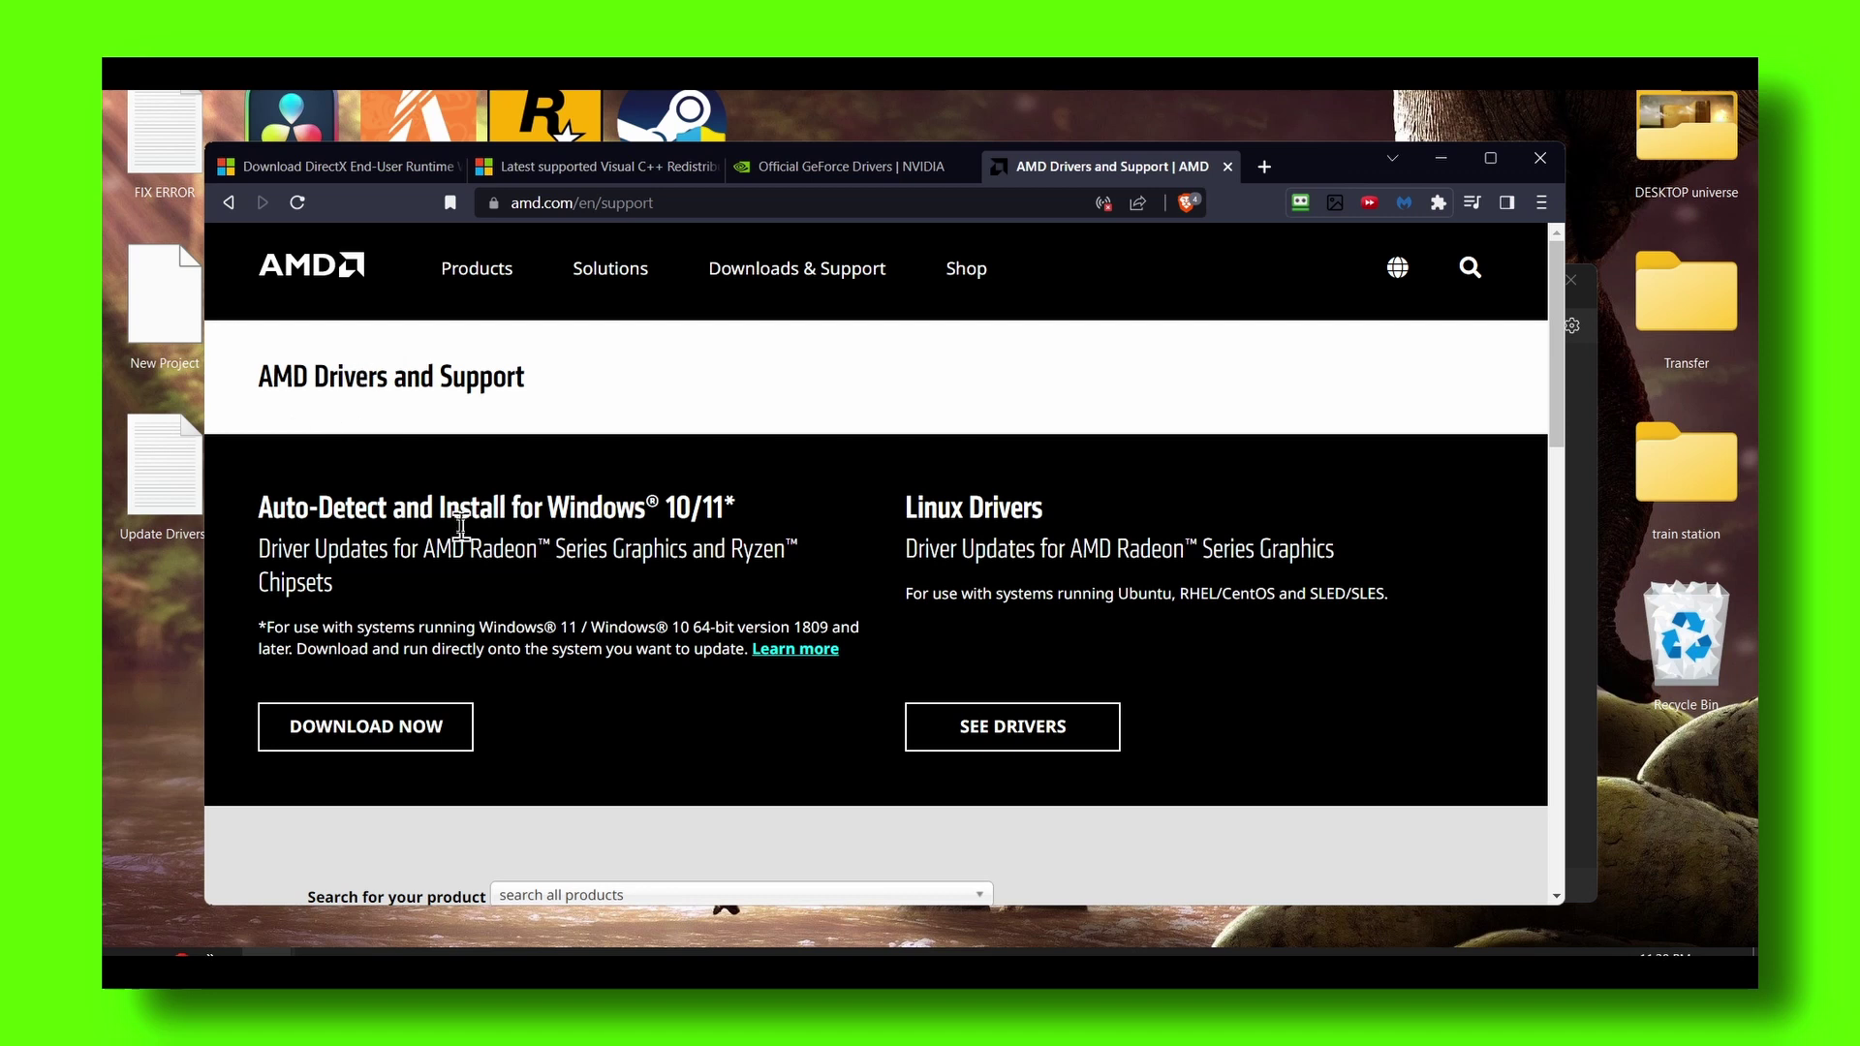
Download AMD's Auto-Detect and Install driver tool, then minimize the browser.
{"action": "left_click", "coordinate": [374, 738]}
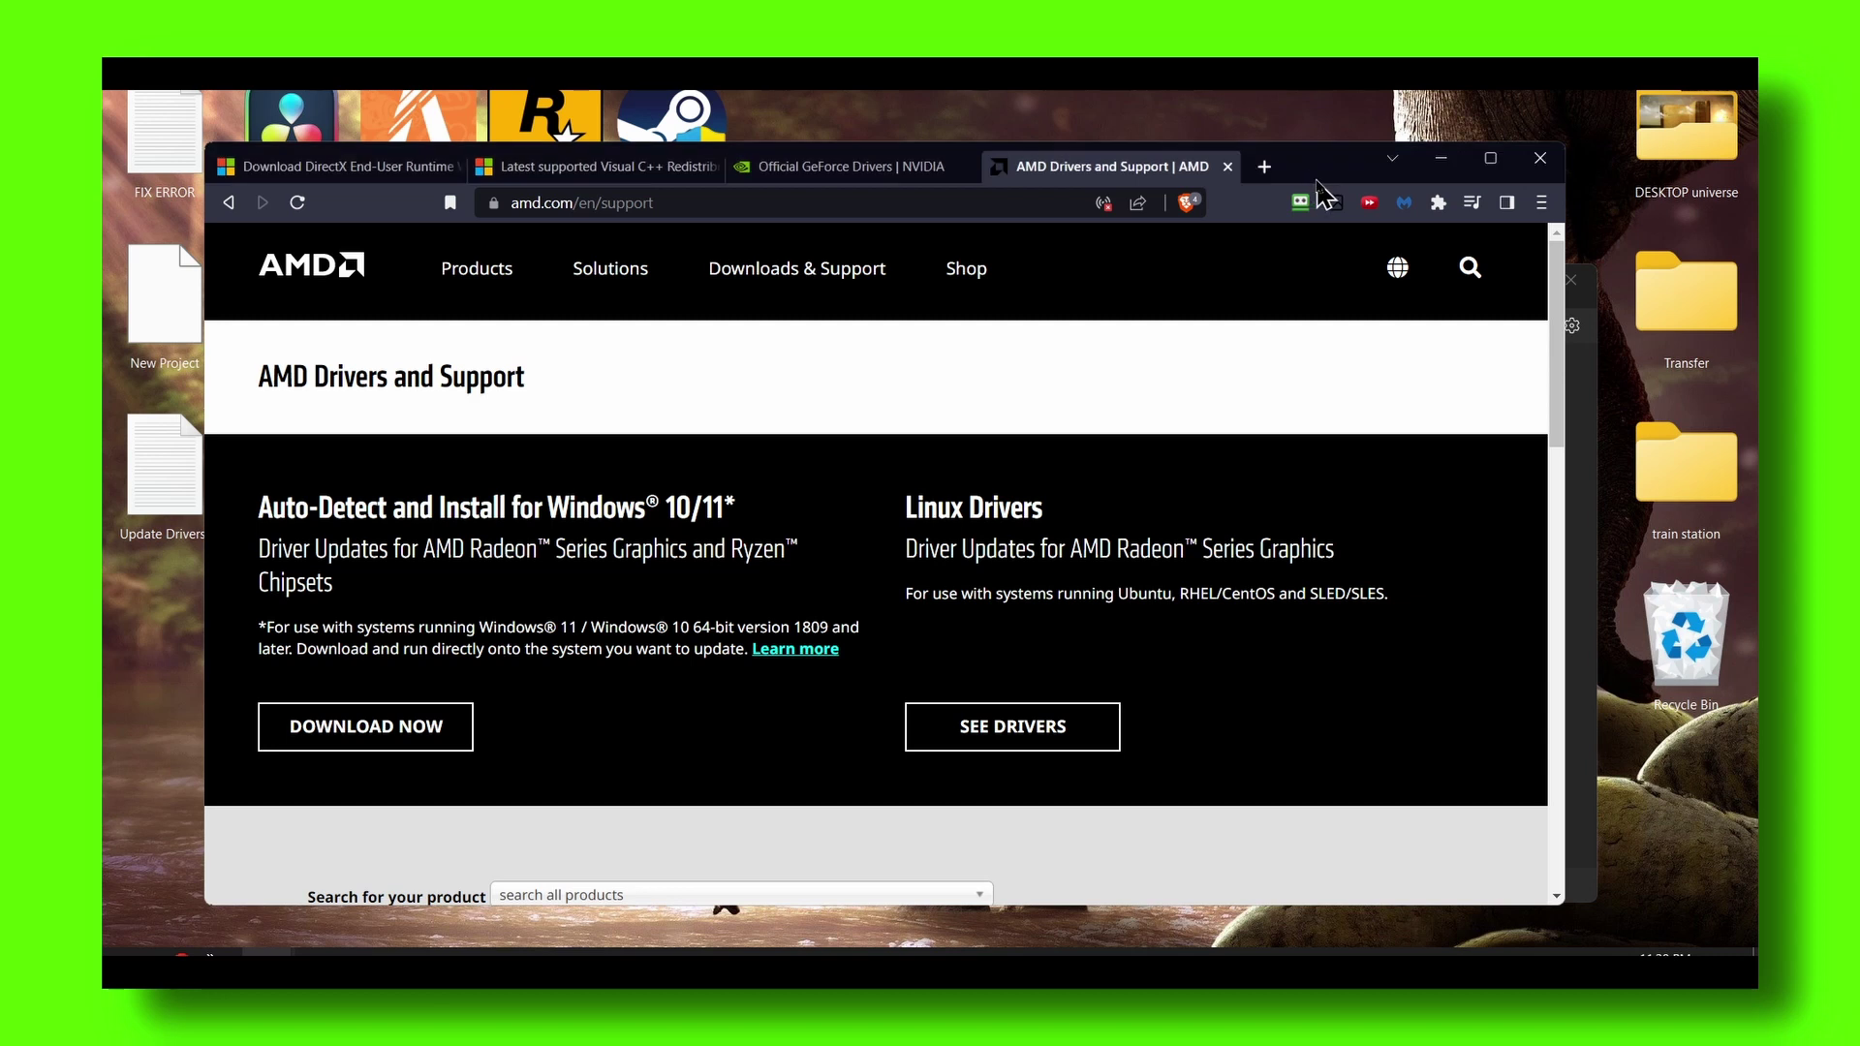
{"action": "left_click", "coordinate": [1440, 158]}
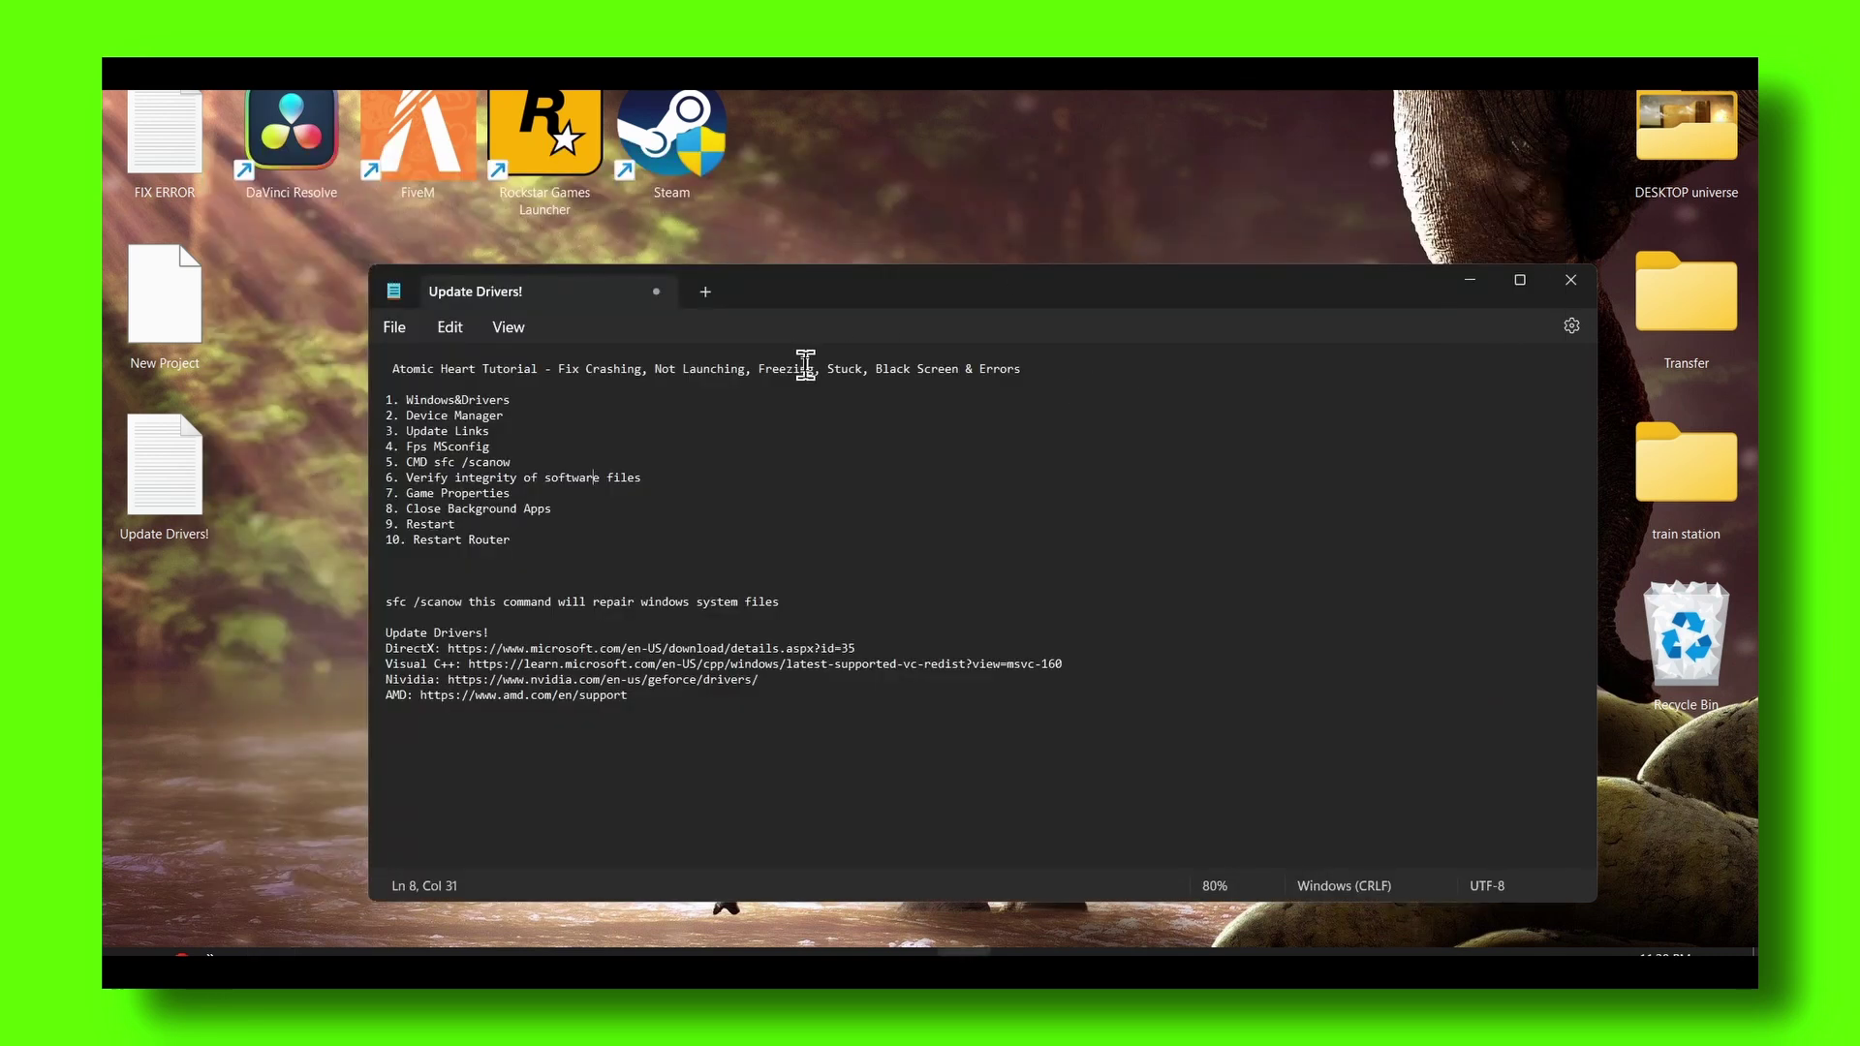
Enter sfc /scannow in an administrator Command Prompt, close it, and bring up Steam's library.
{"action": "key", "text": "super"}
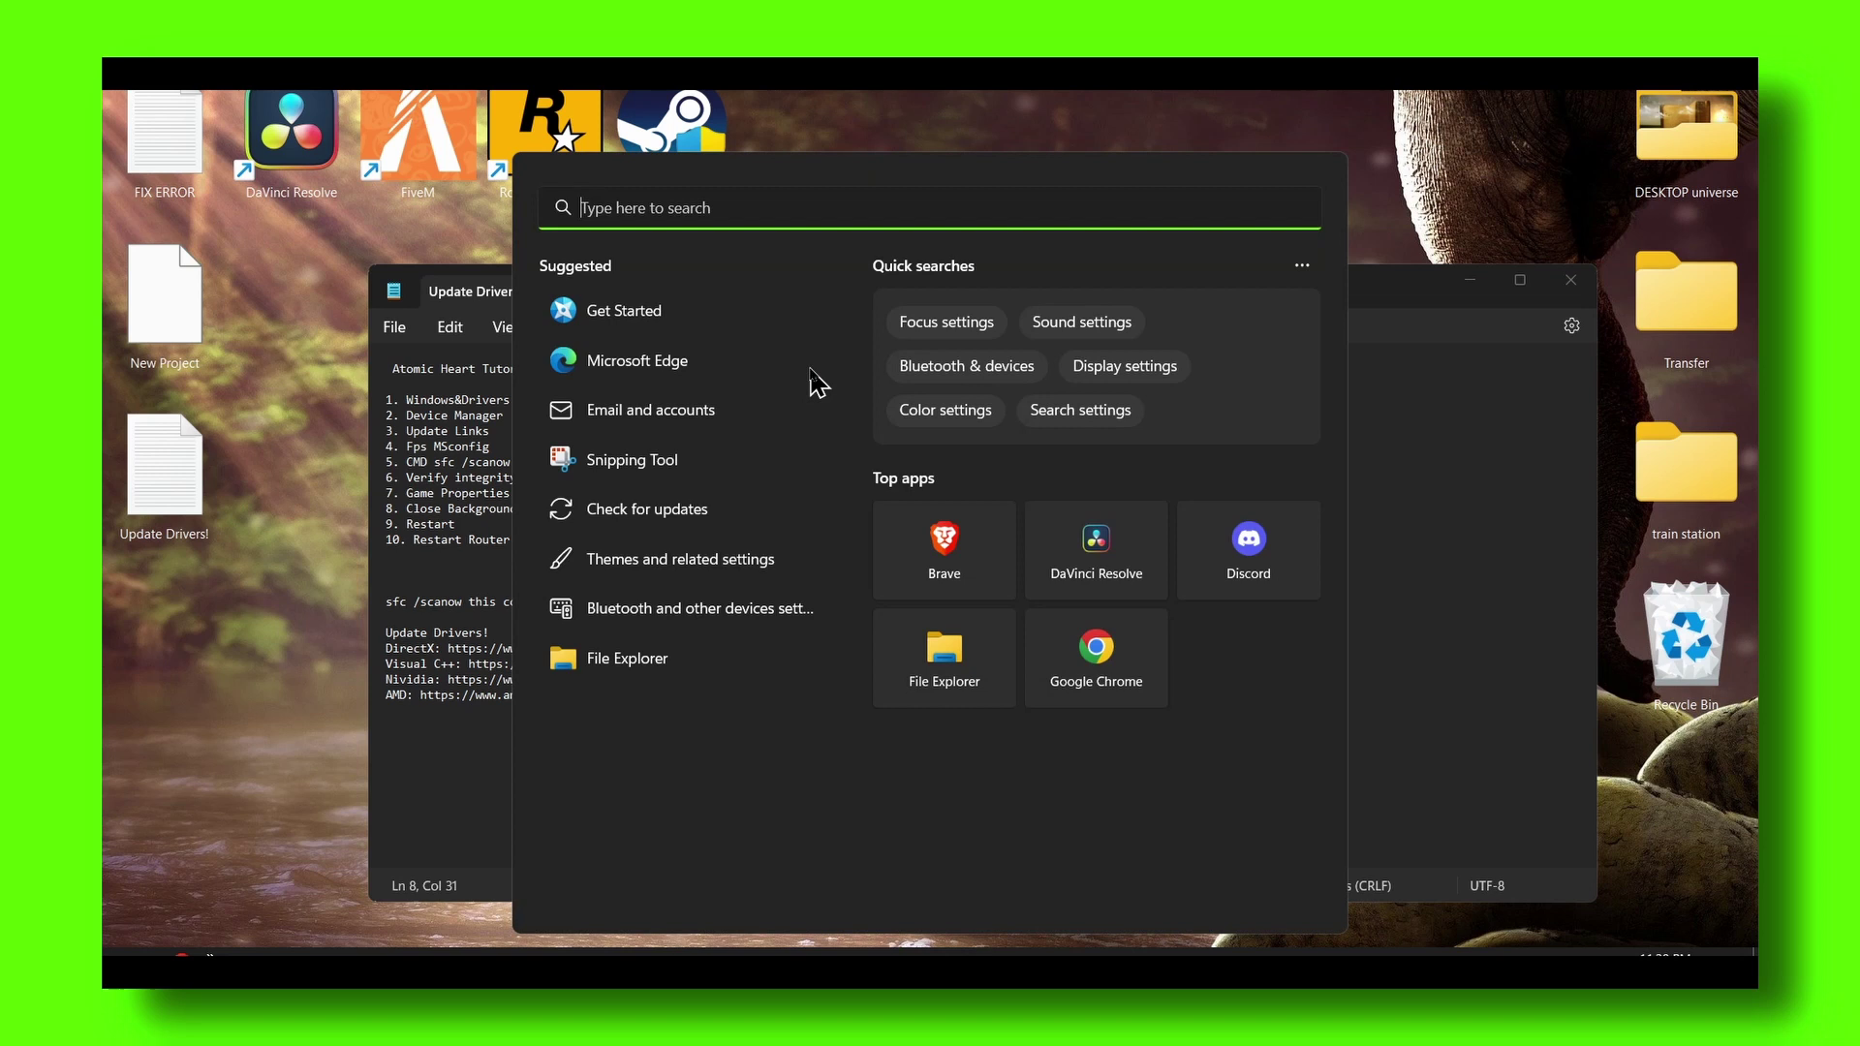
{"action": "type", "text": "cmd"}
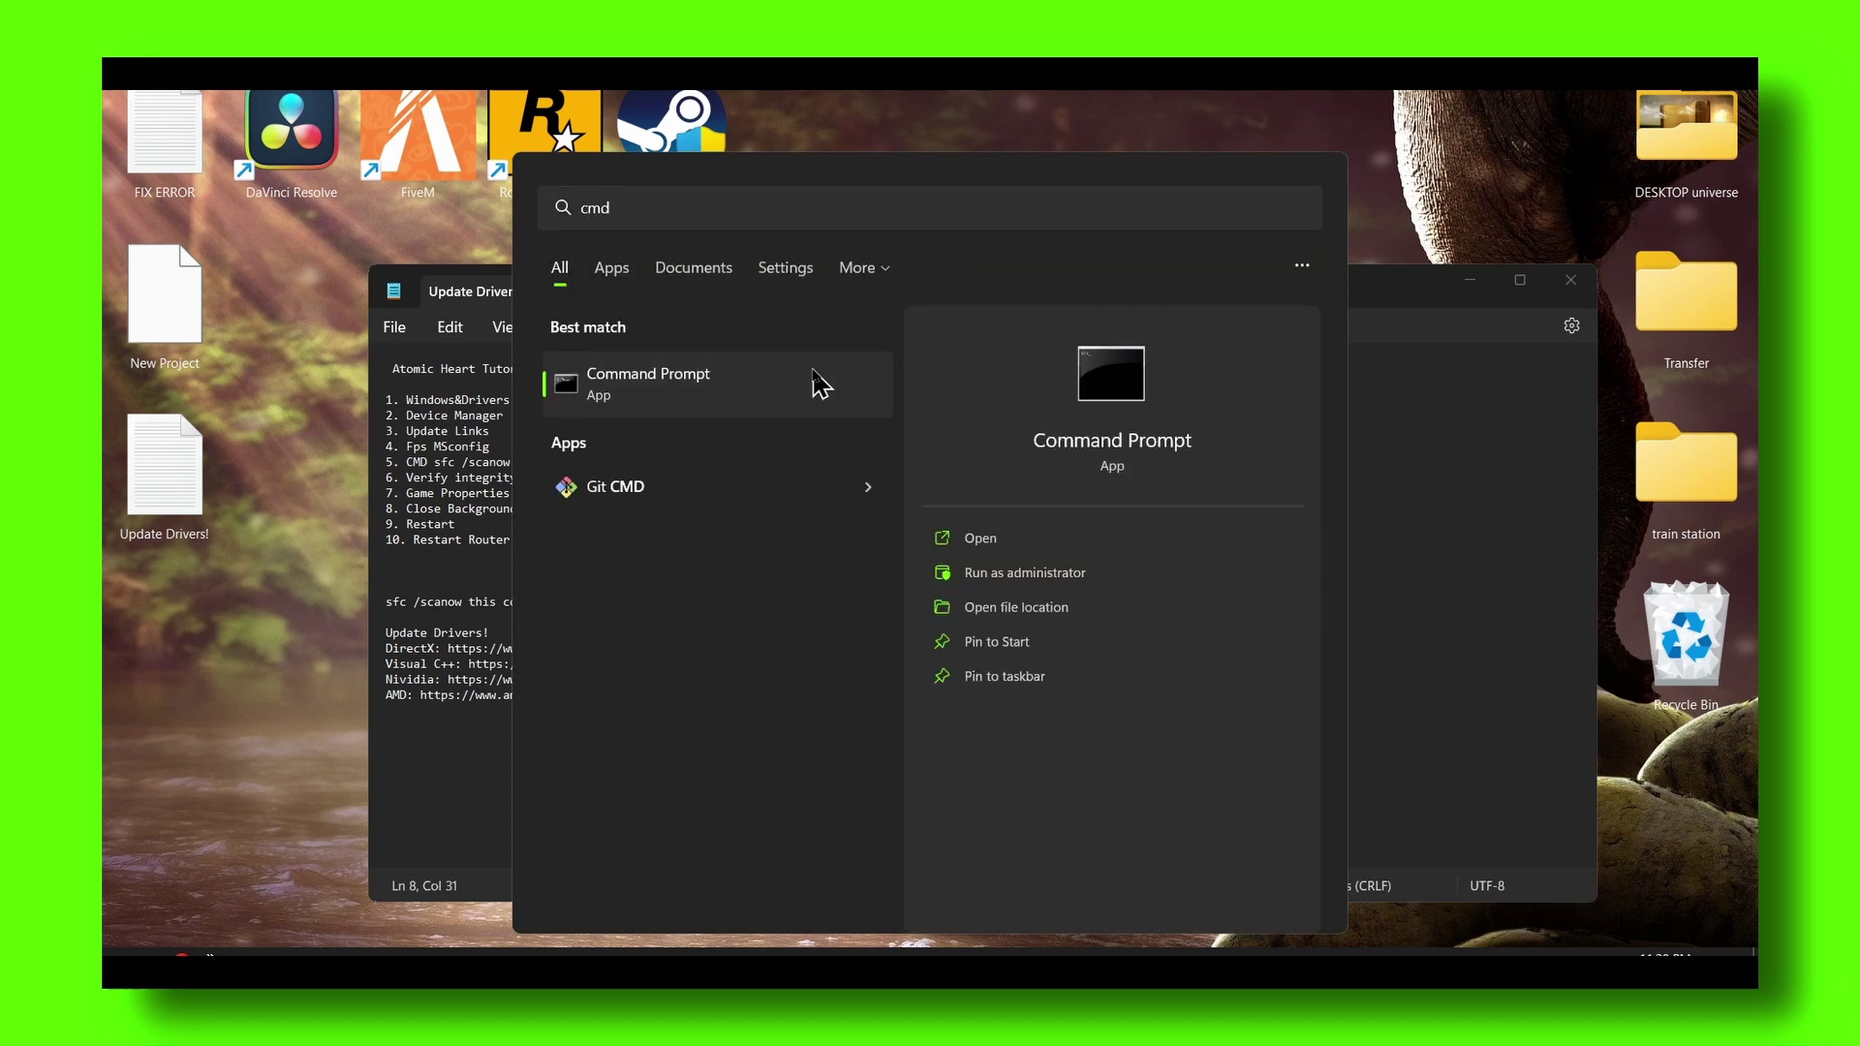
{"action": "right_click", "coordinate": [798, 385]}
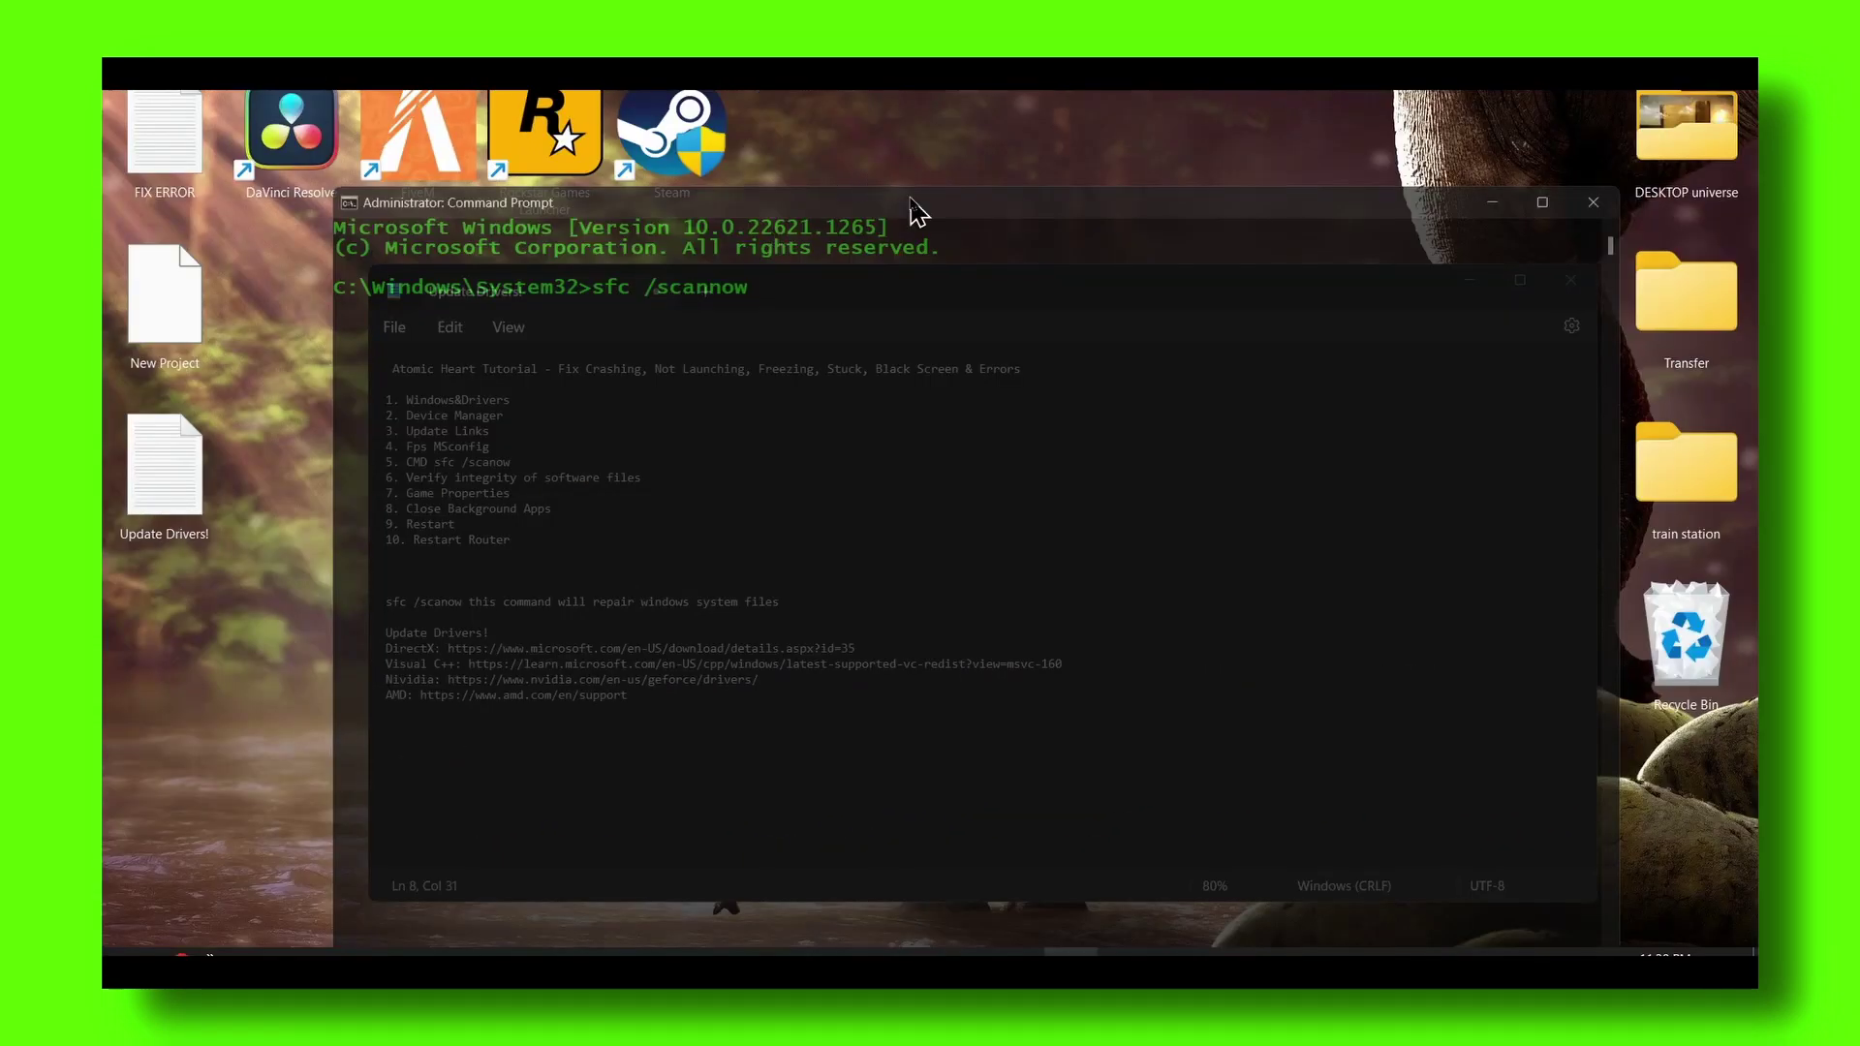
{"action": "left_click", "coordinate": [847, 270]}
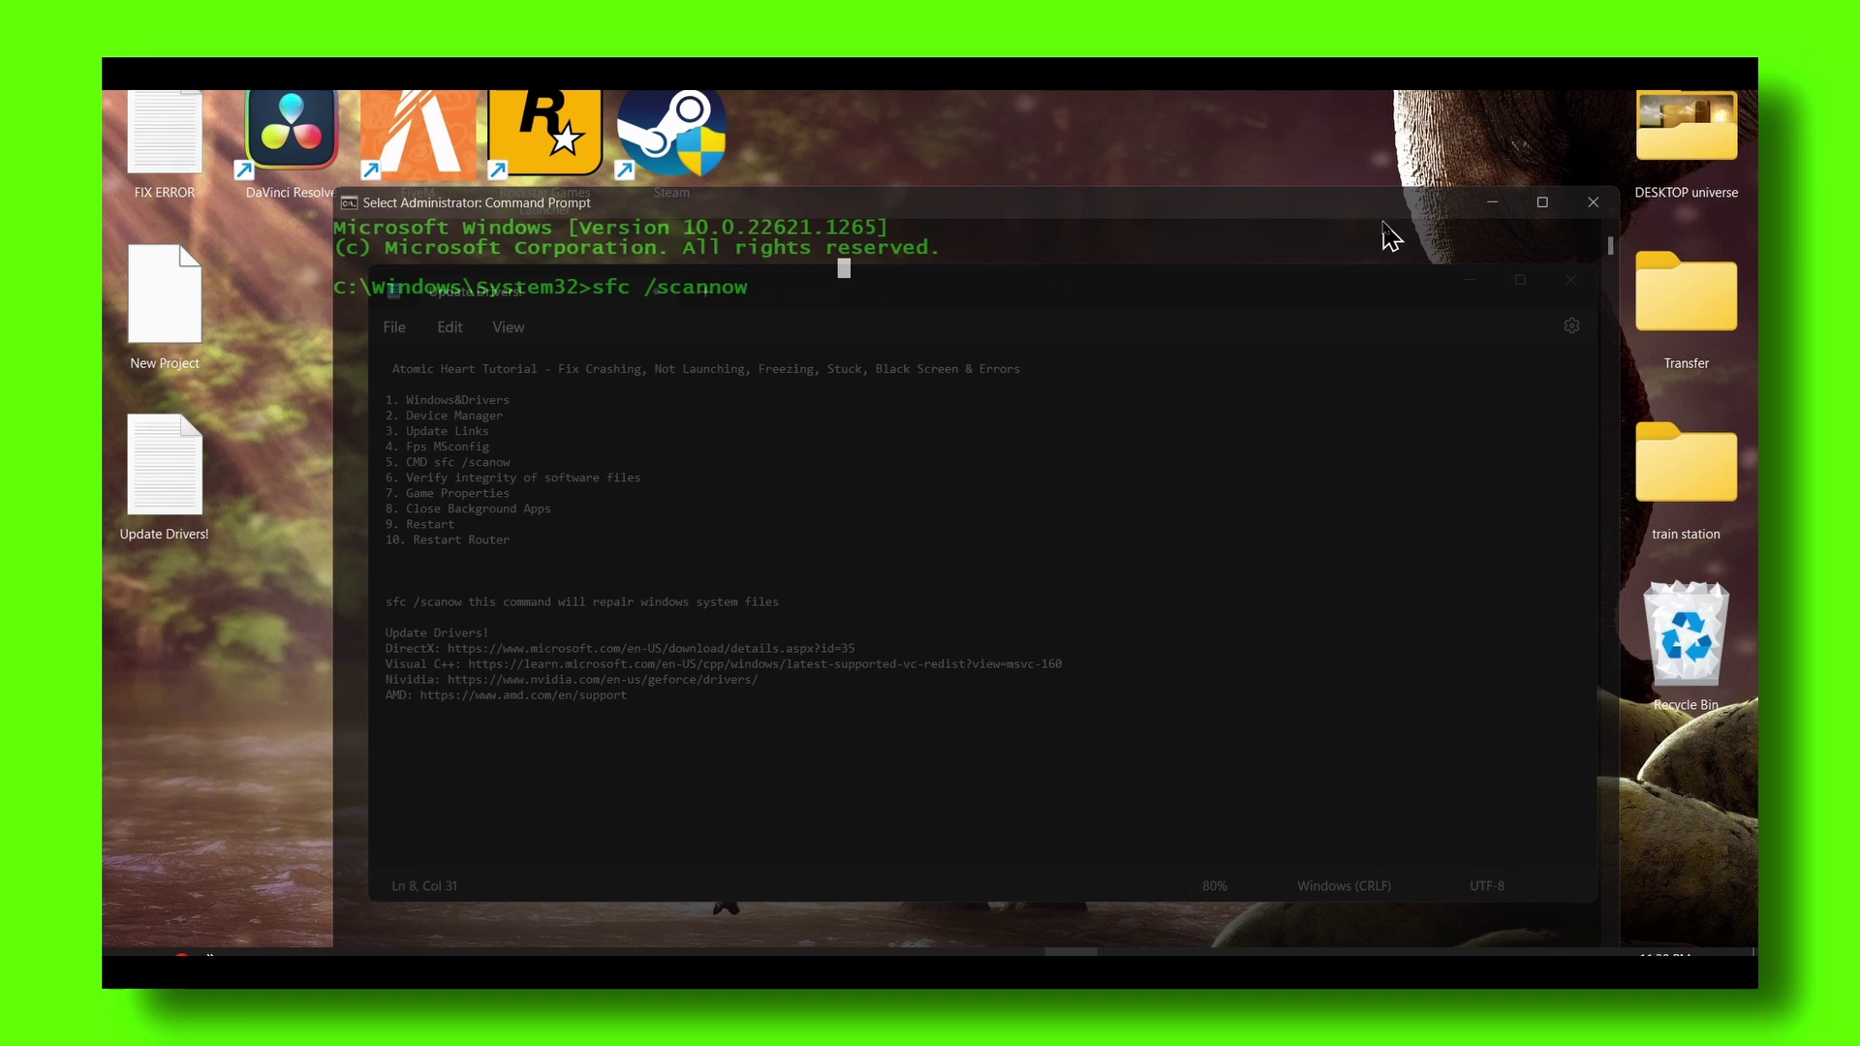
{"action": "left_click", "coordinate": [934, 312]}
{"action": "left_click", "coordinate": [1593, 203]}
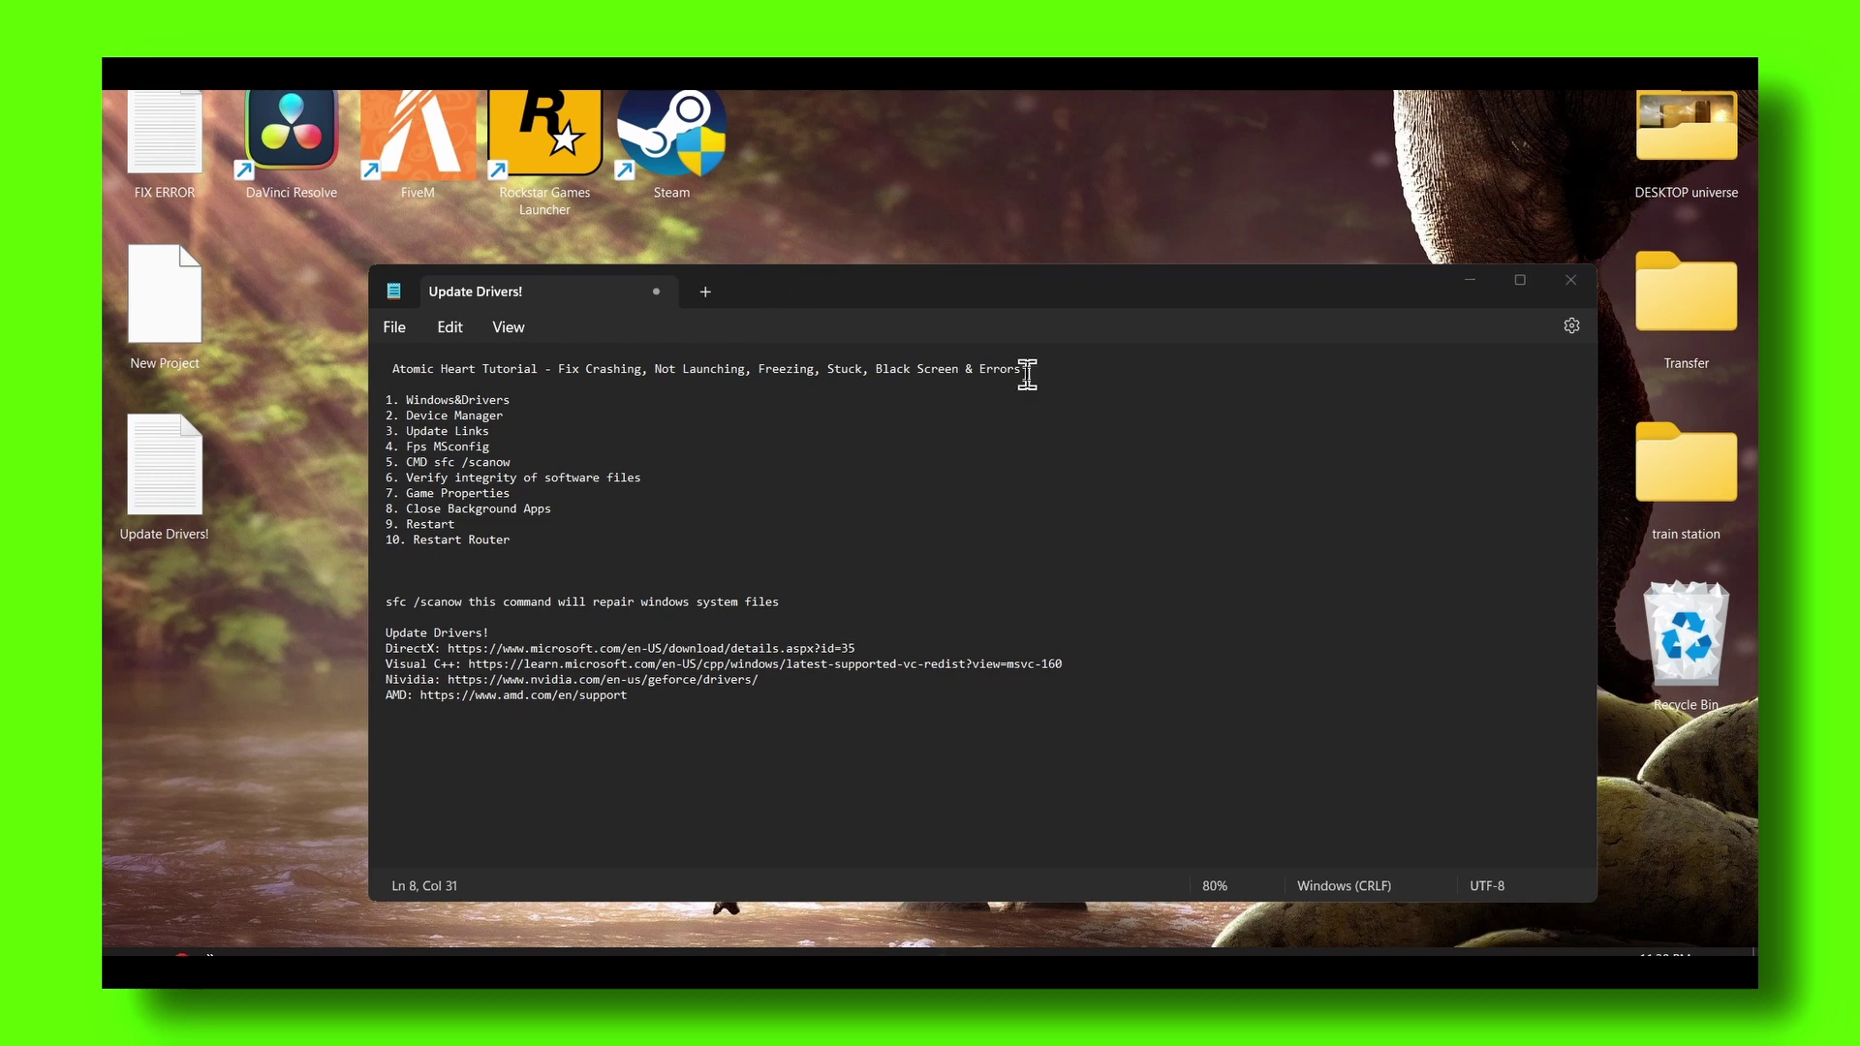
{"action": "left_click", "coordinate": [1017, 951]}
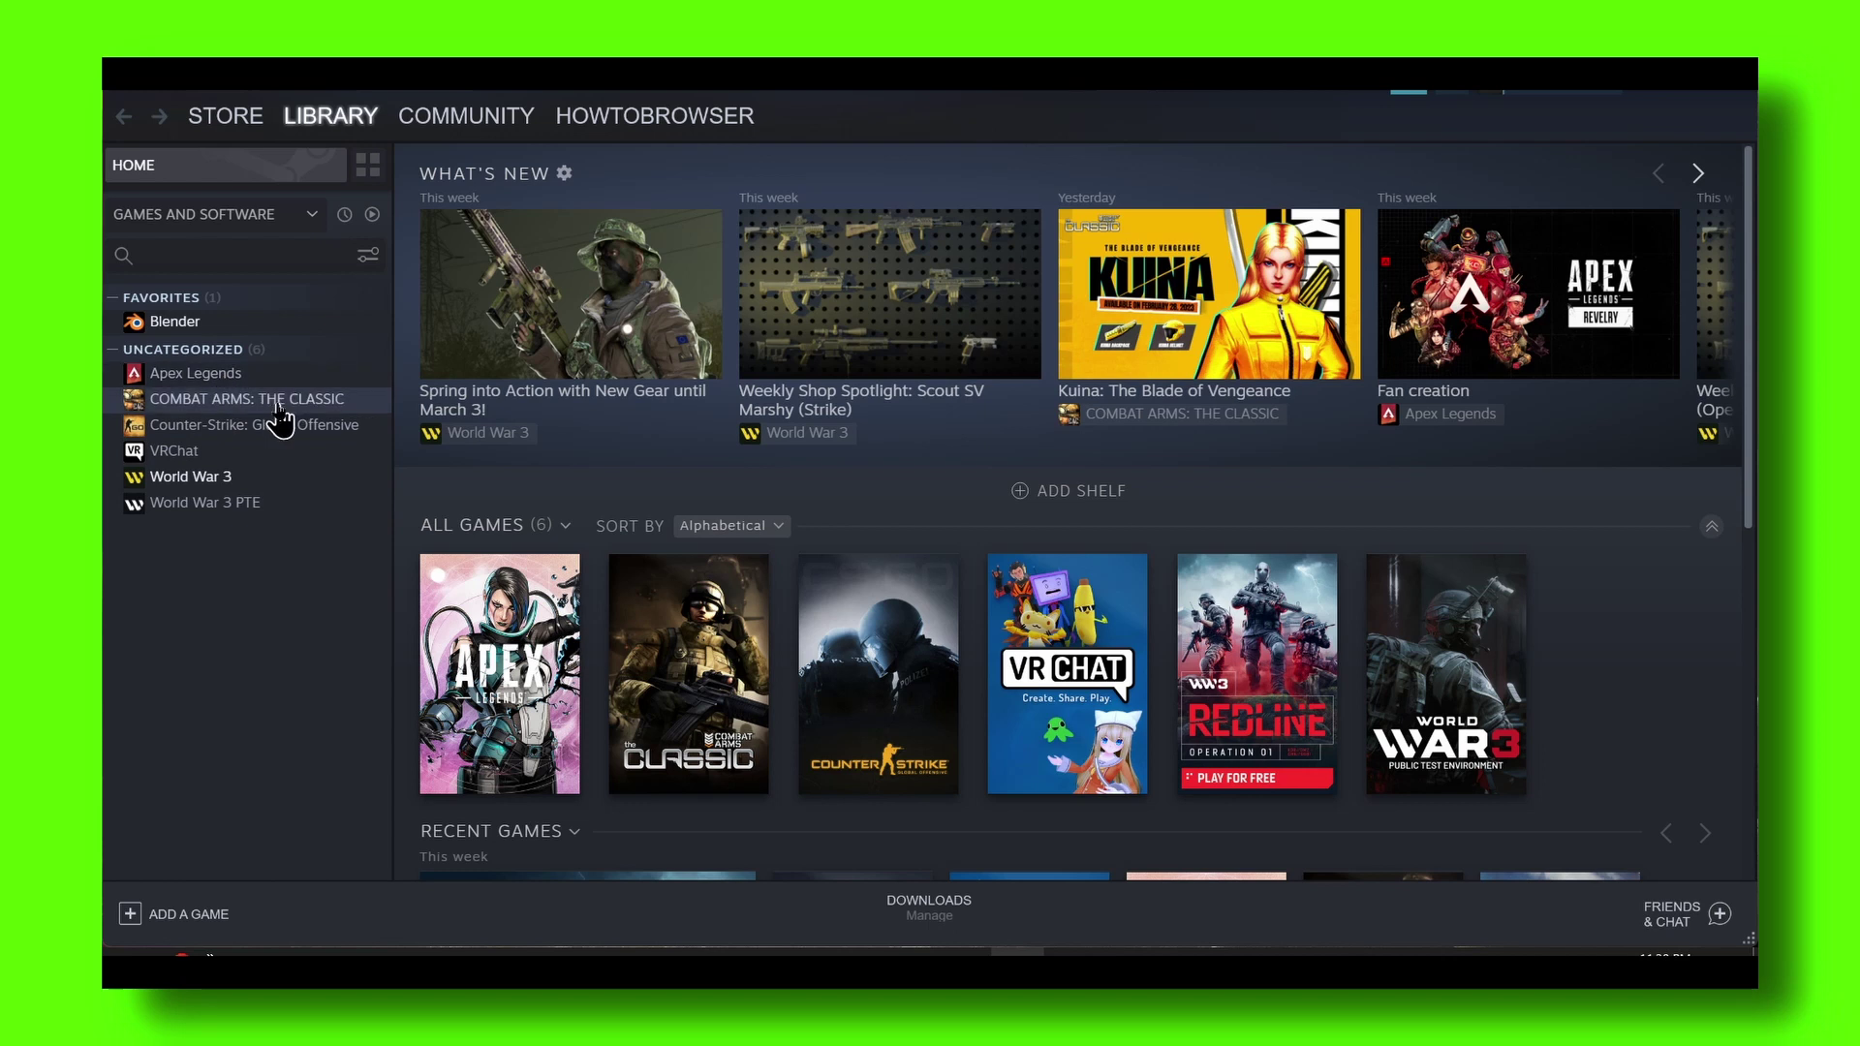
From Blender's Steam Properties, open its local files in the steamapps\common\Blender install folder.
{"action": "right_click", "coordinate": [185, 329]}
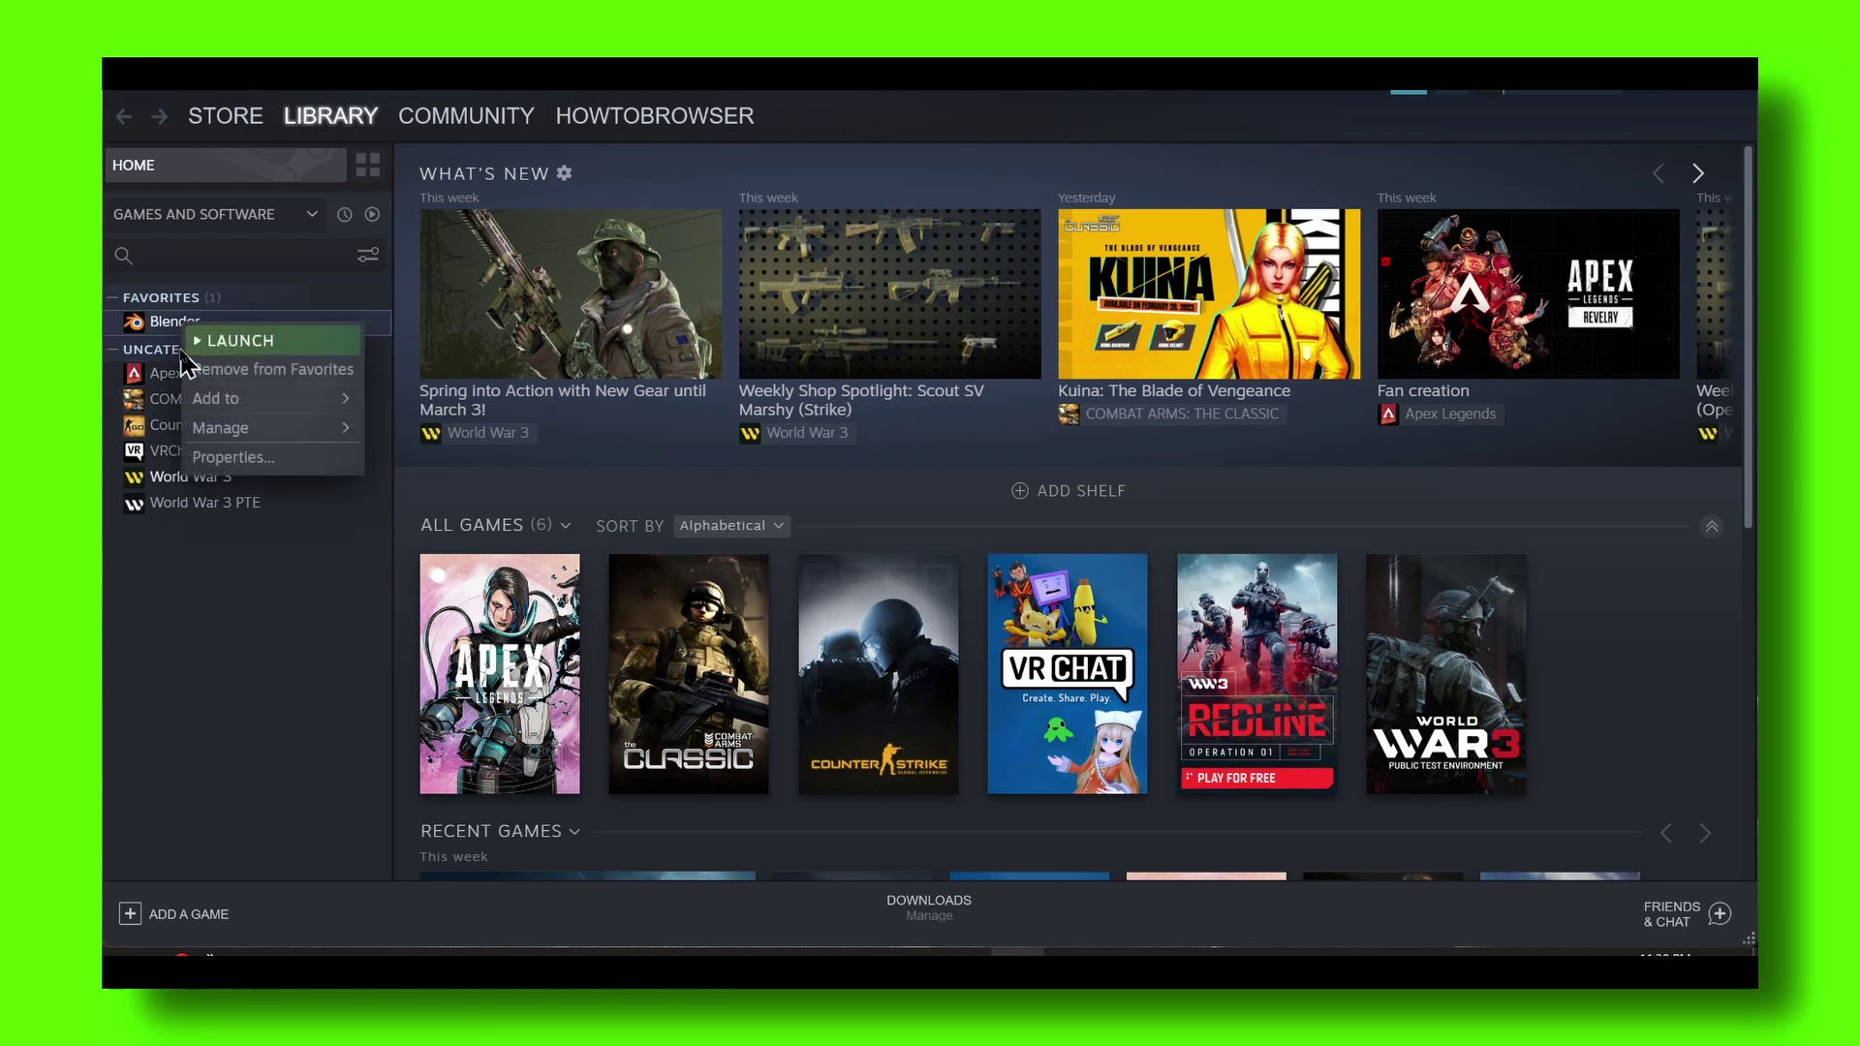
{"action": "left_click", "coordinate": [247, 461]}
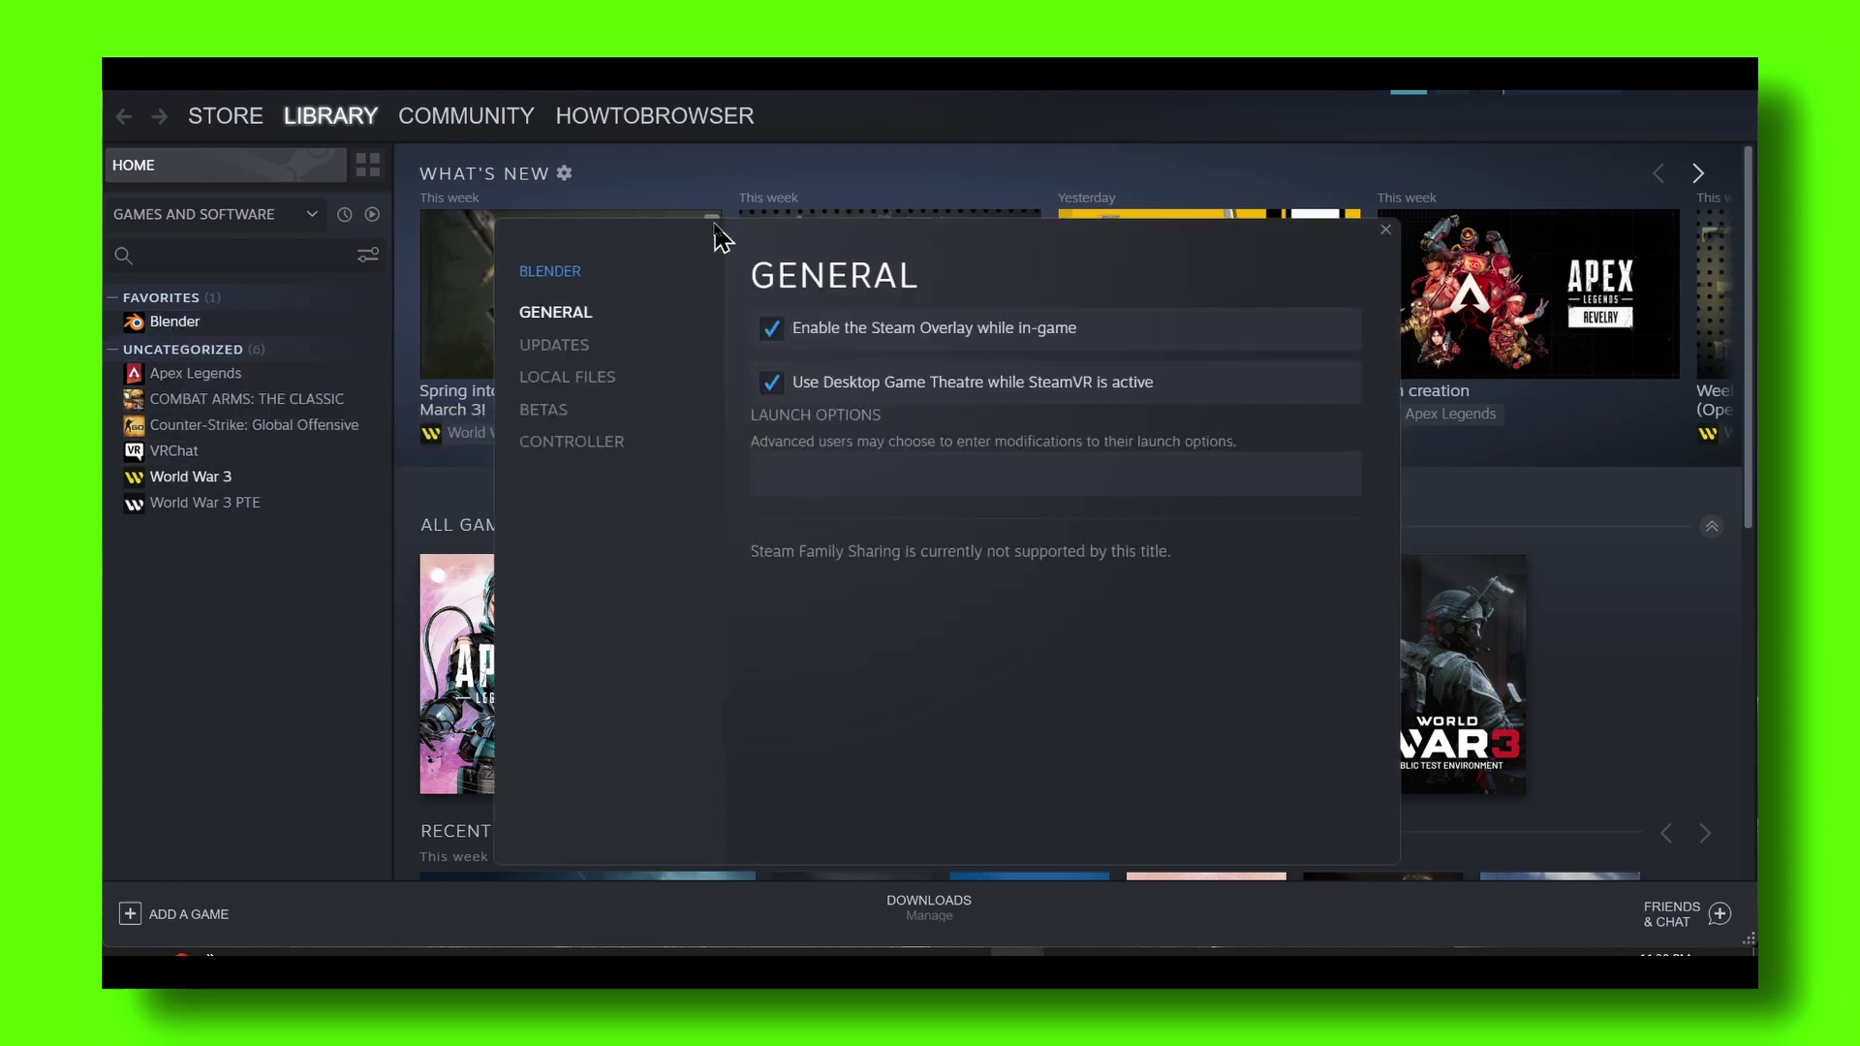
{"action": "left_click", "coordinate": [618, 380]}
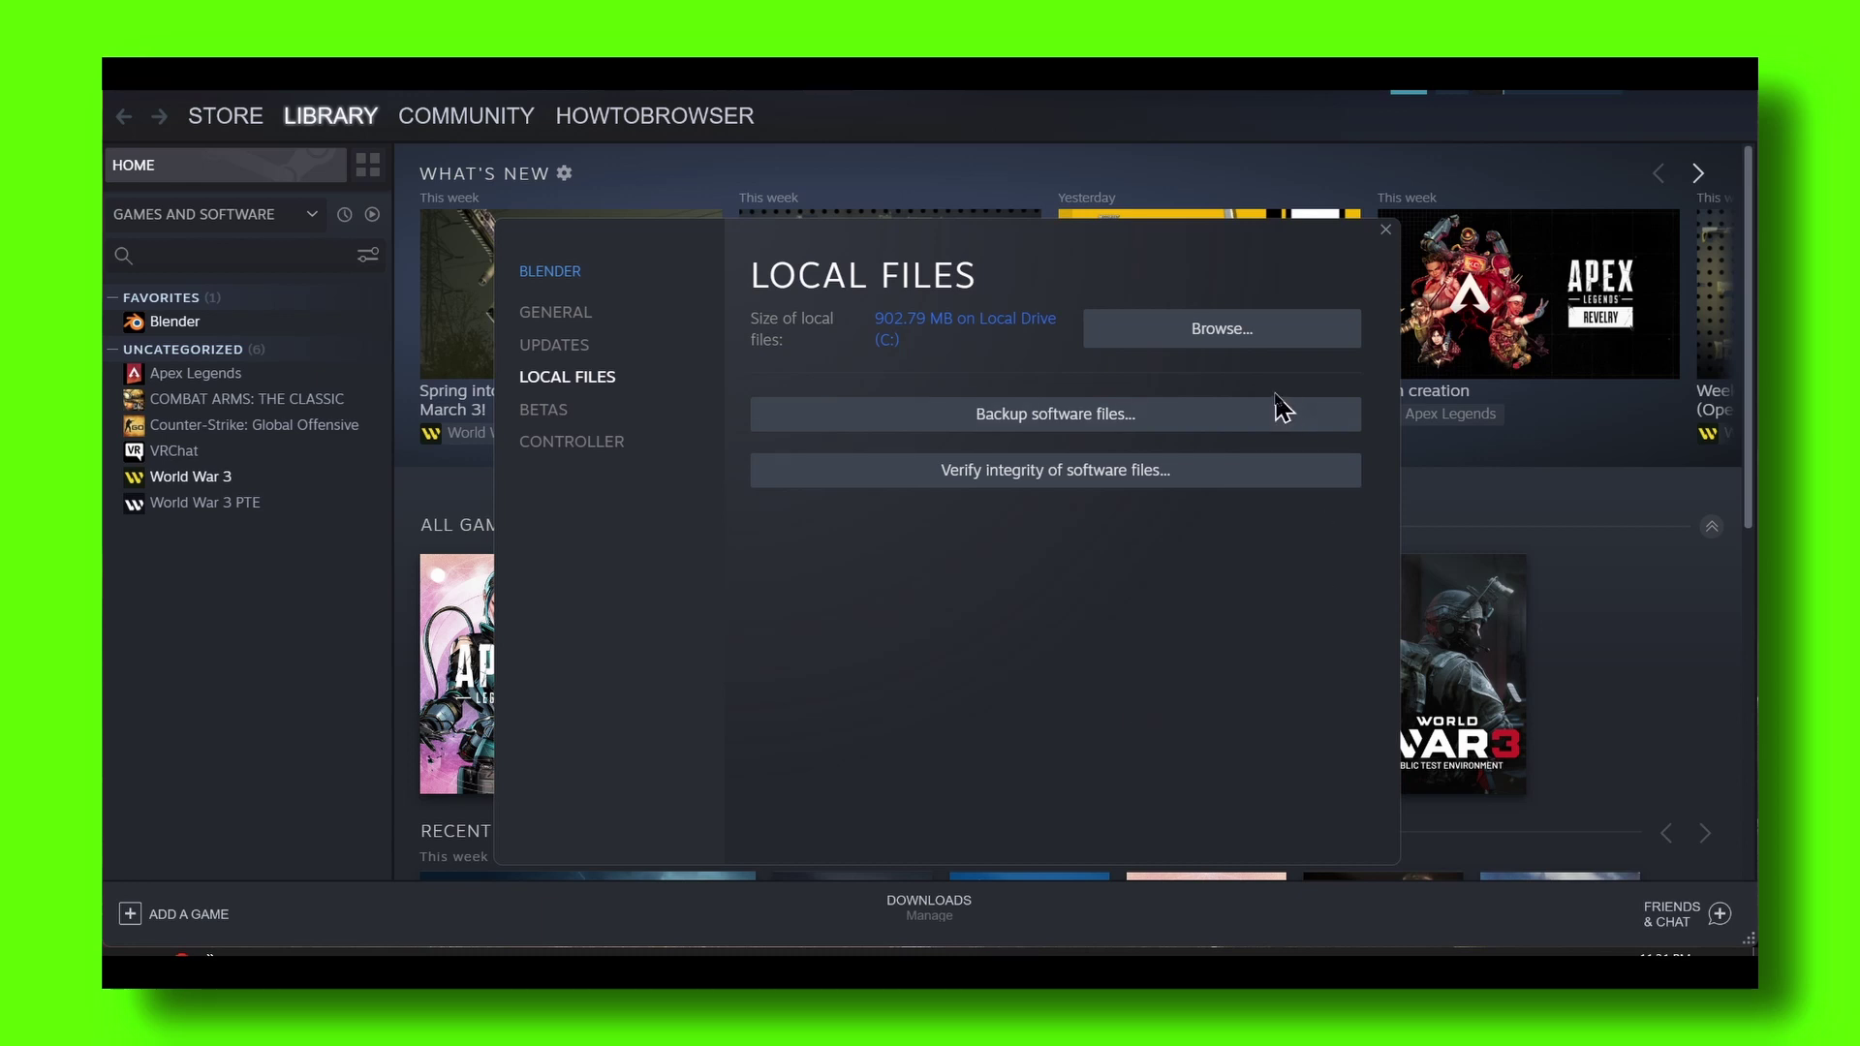
{"action": "left_click", "coordinate": [1222, 339]}
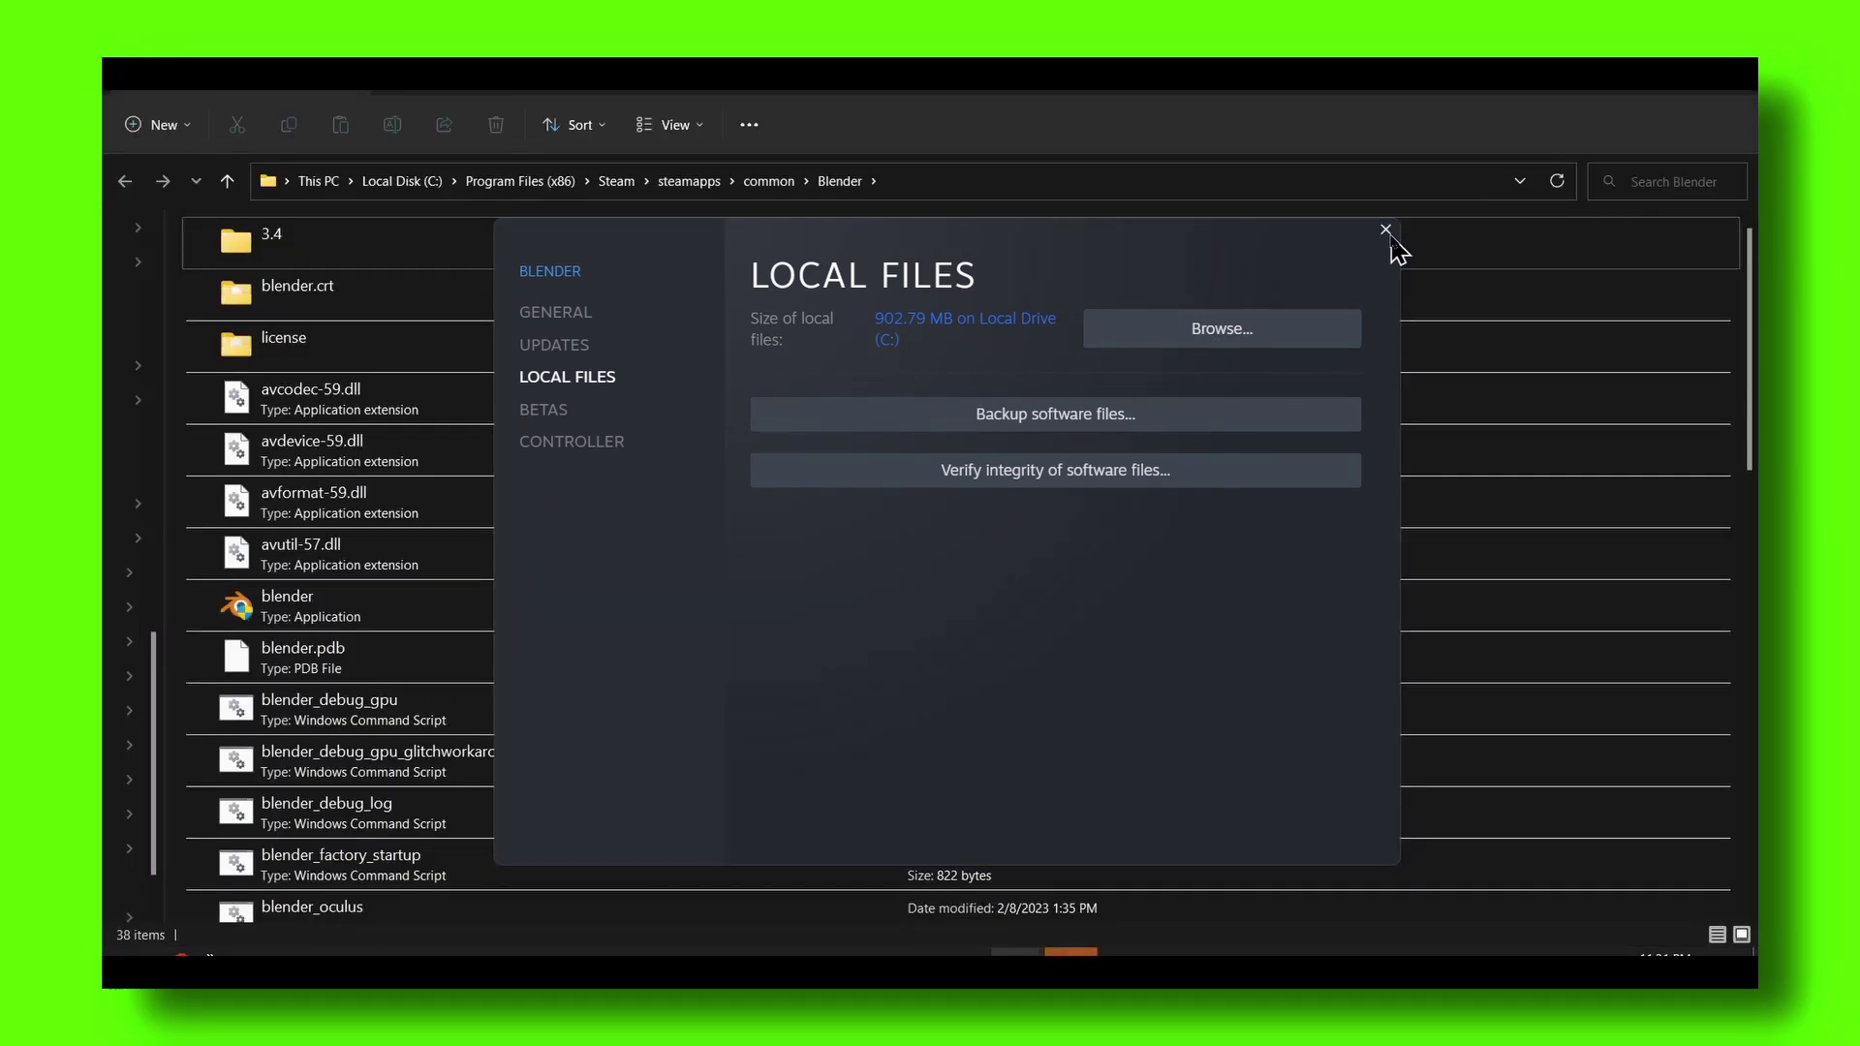
Enable Disable fullscreen optimizations and Run as administrator in blender.exe's Compatibility settings and apply.
{"action": "left_click", "coordinate": [1387, 232]}
{"action": "right_click", "coordinate": [337, 609]}
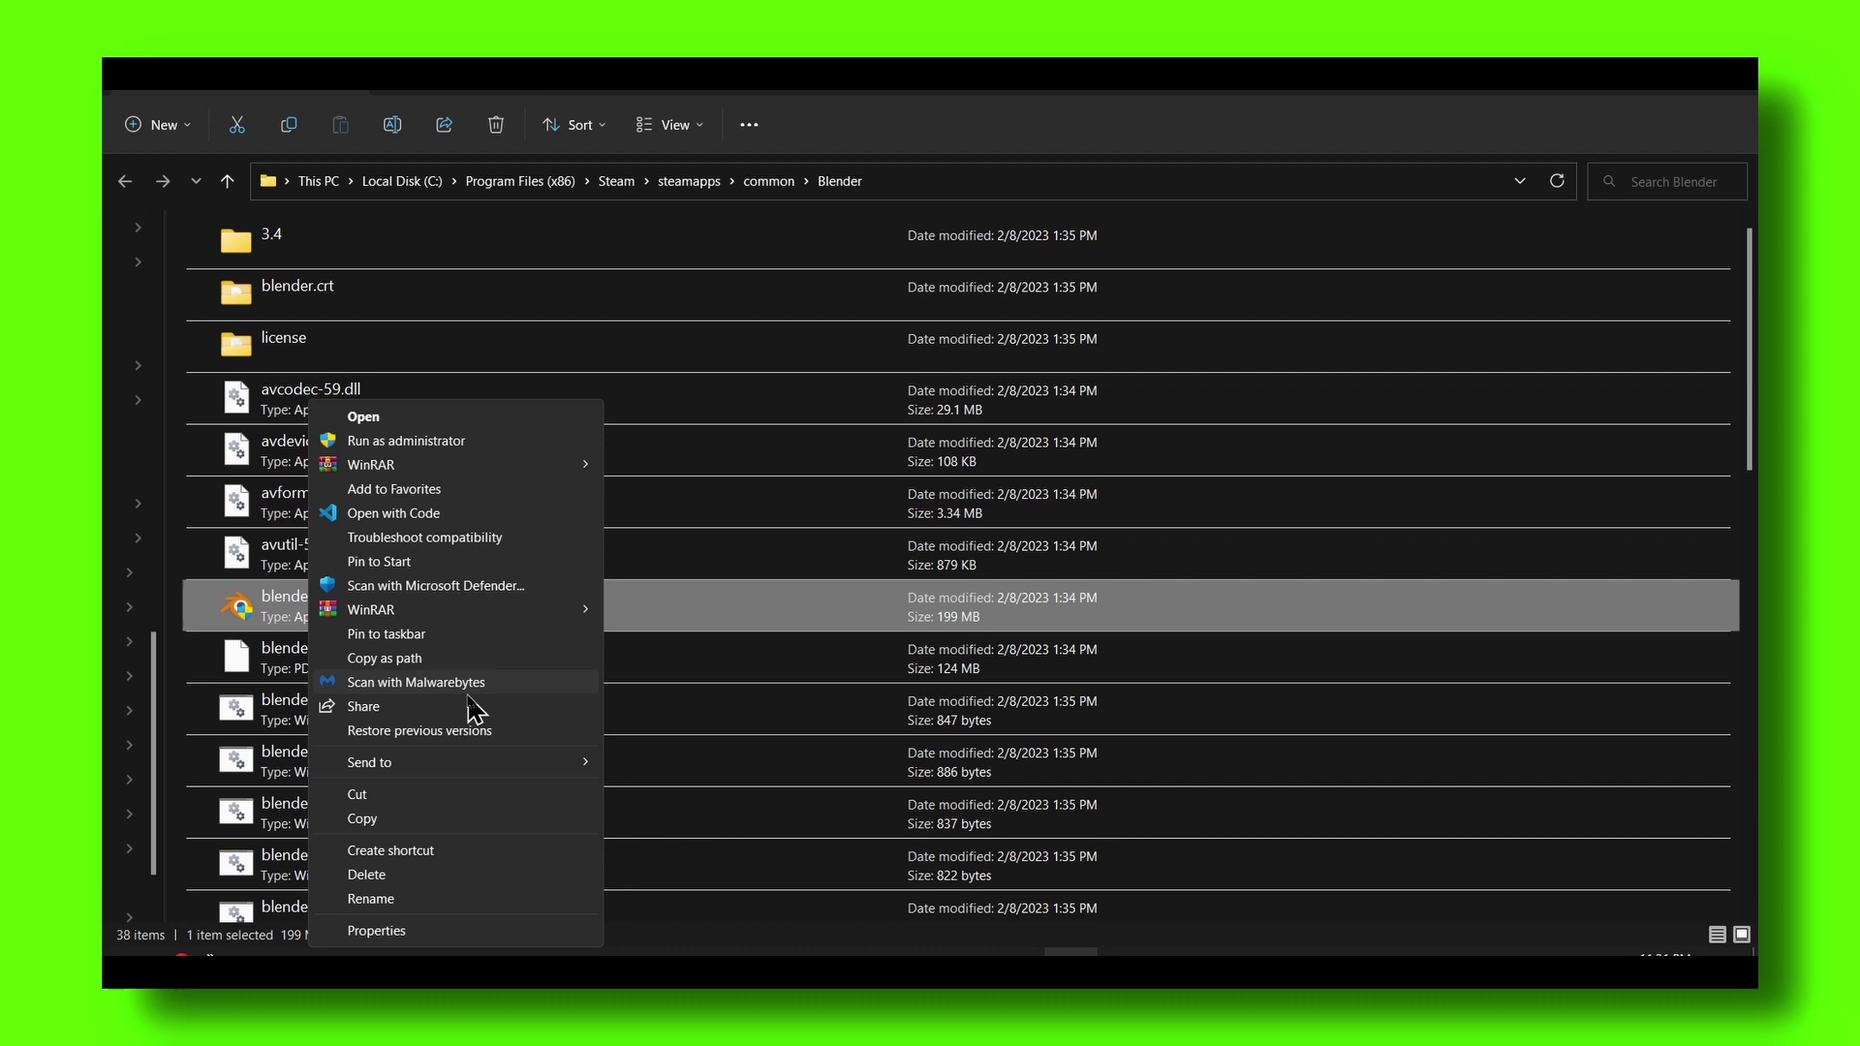
{"action": "left_click", "coordinate": [398, 931]}
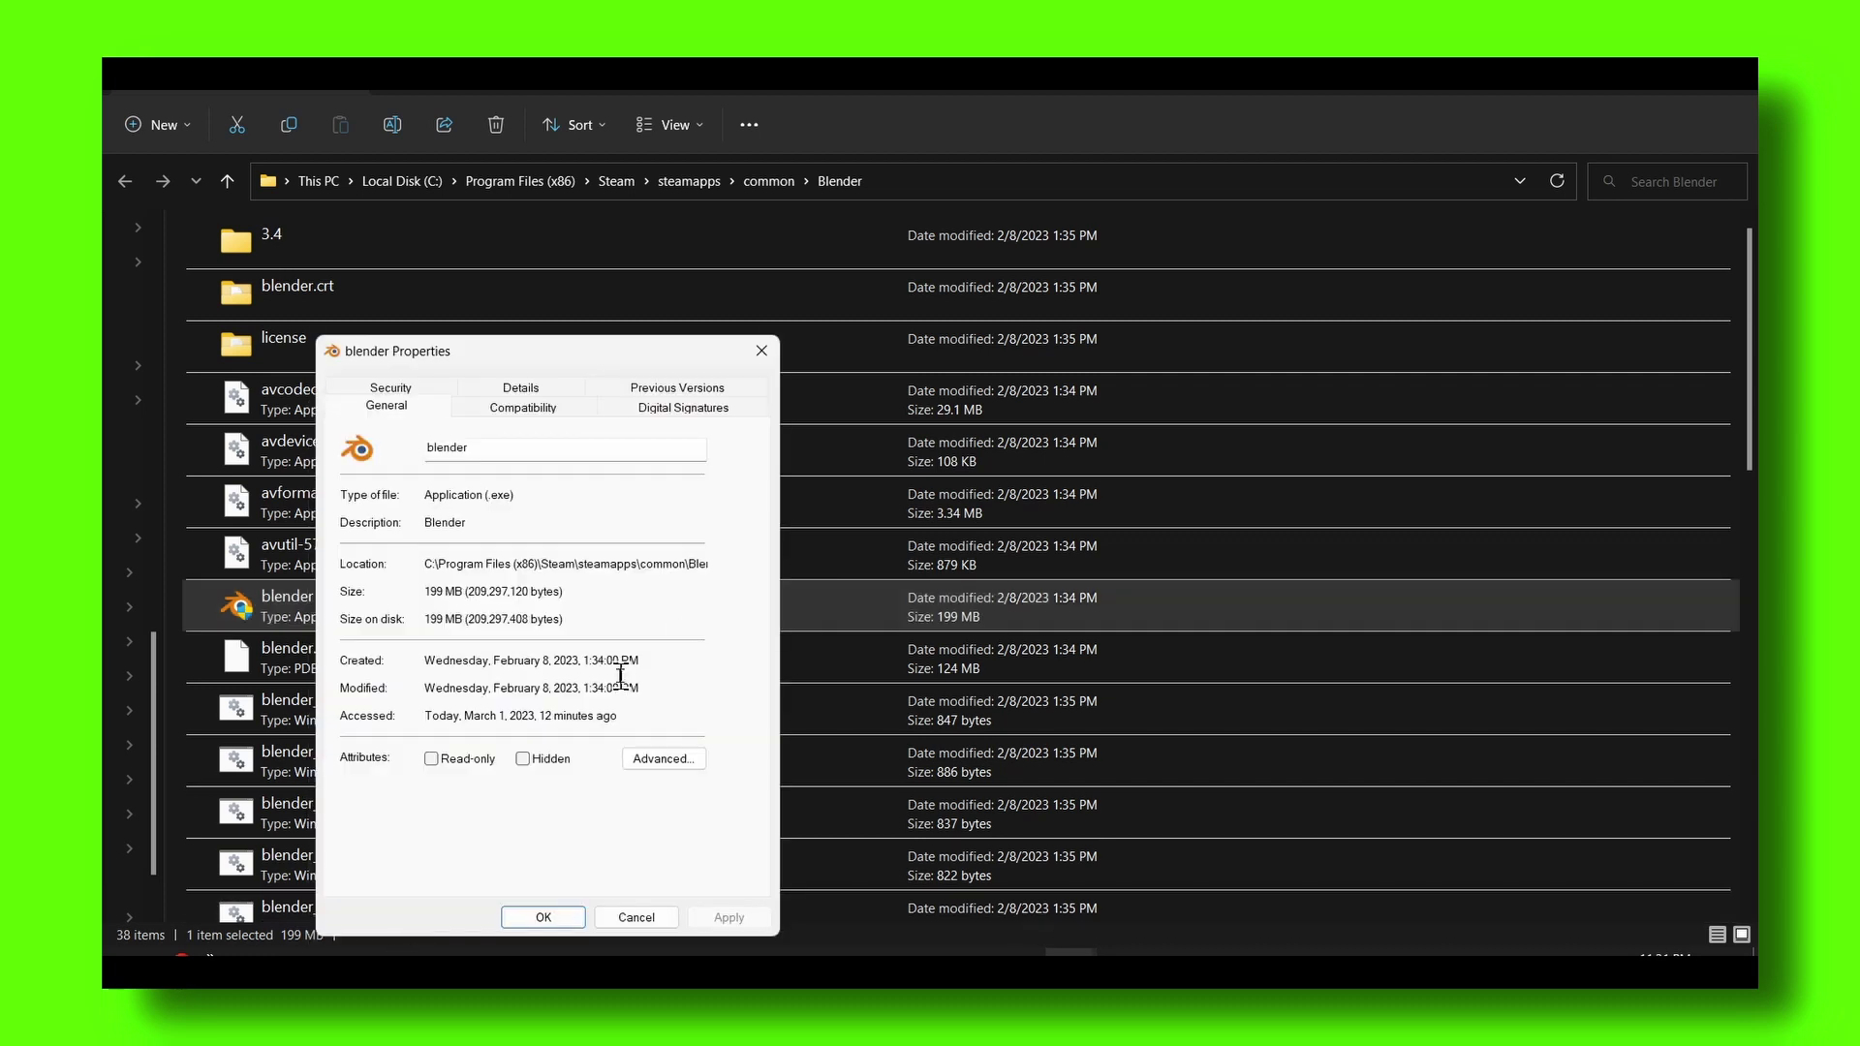
{"action": "left_click_drag", "start_coordinate": [601, 387], "coordinate": [820, 314]}
{"action": "left_click", "coordinate": [792, 332]}
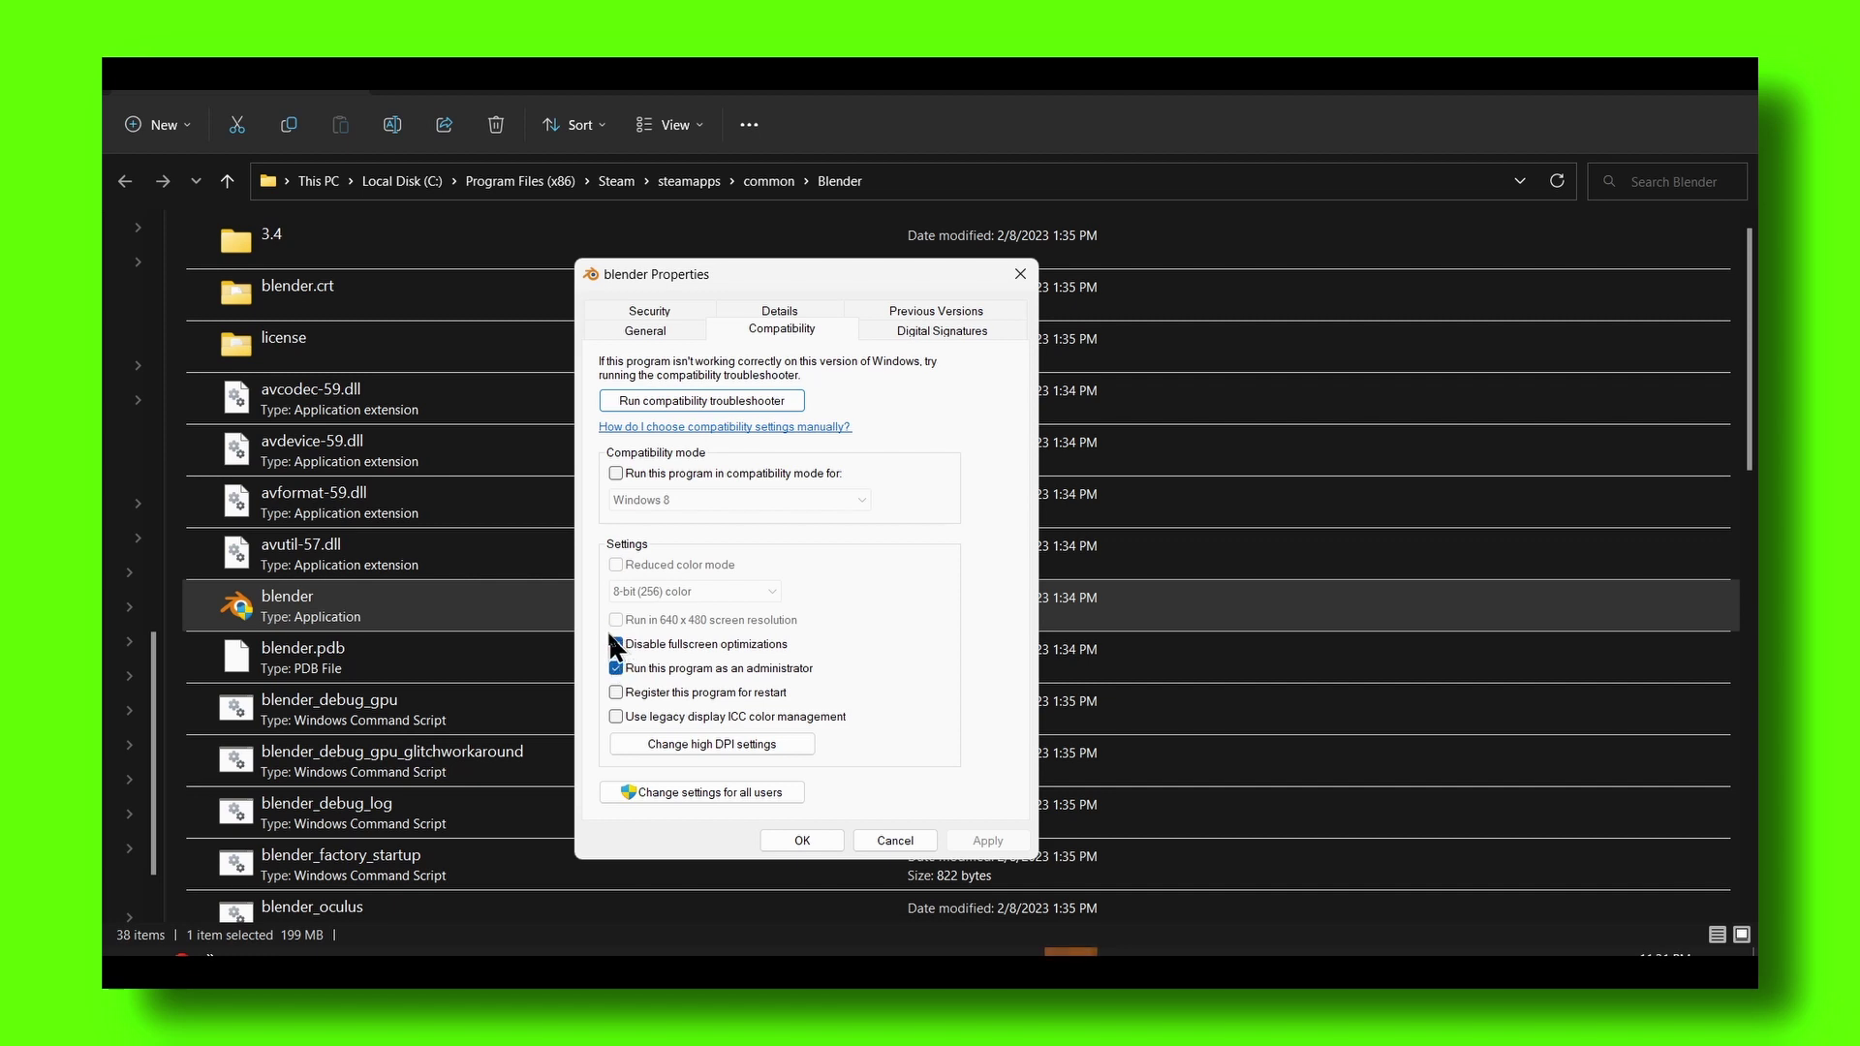
{"action": "left_click", "coordinate": [616, 668]}
{"action": "left_click", "coordinate": [617, 669]}
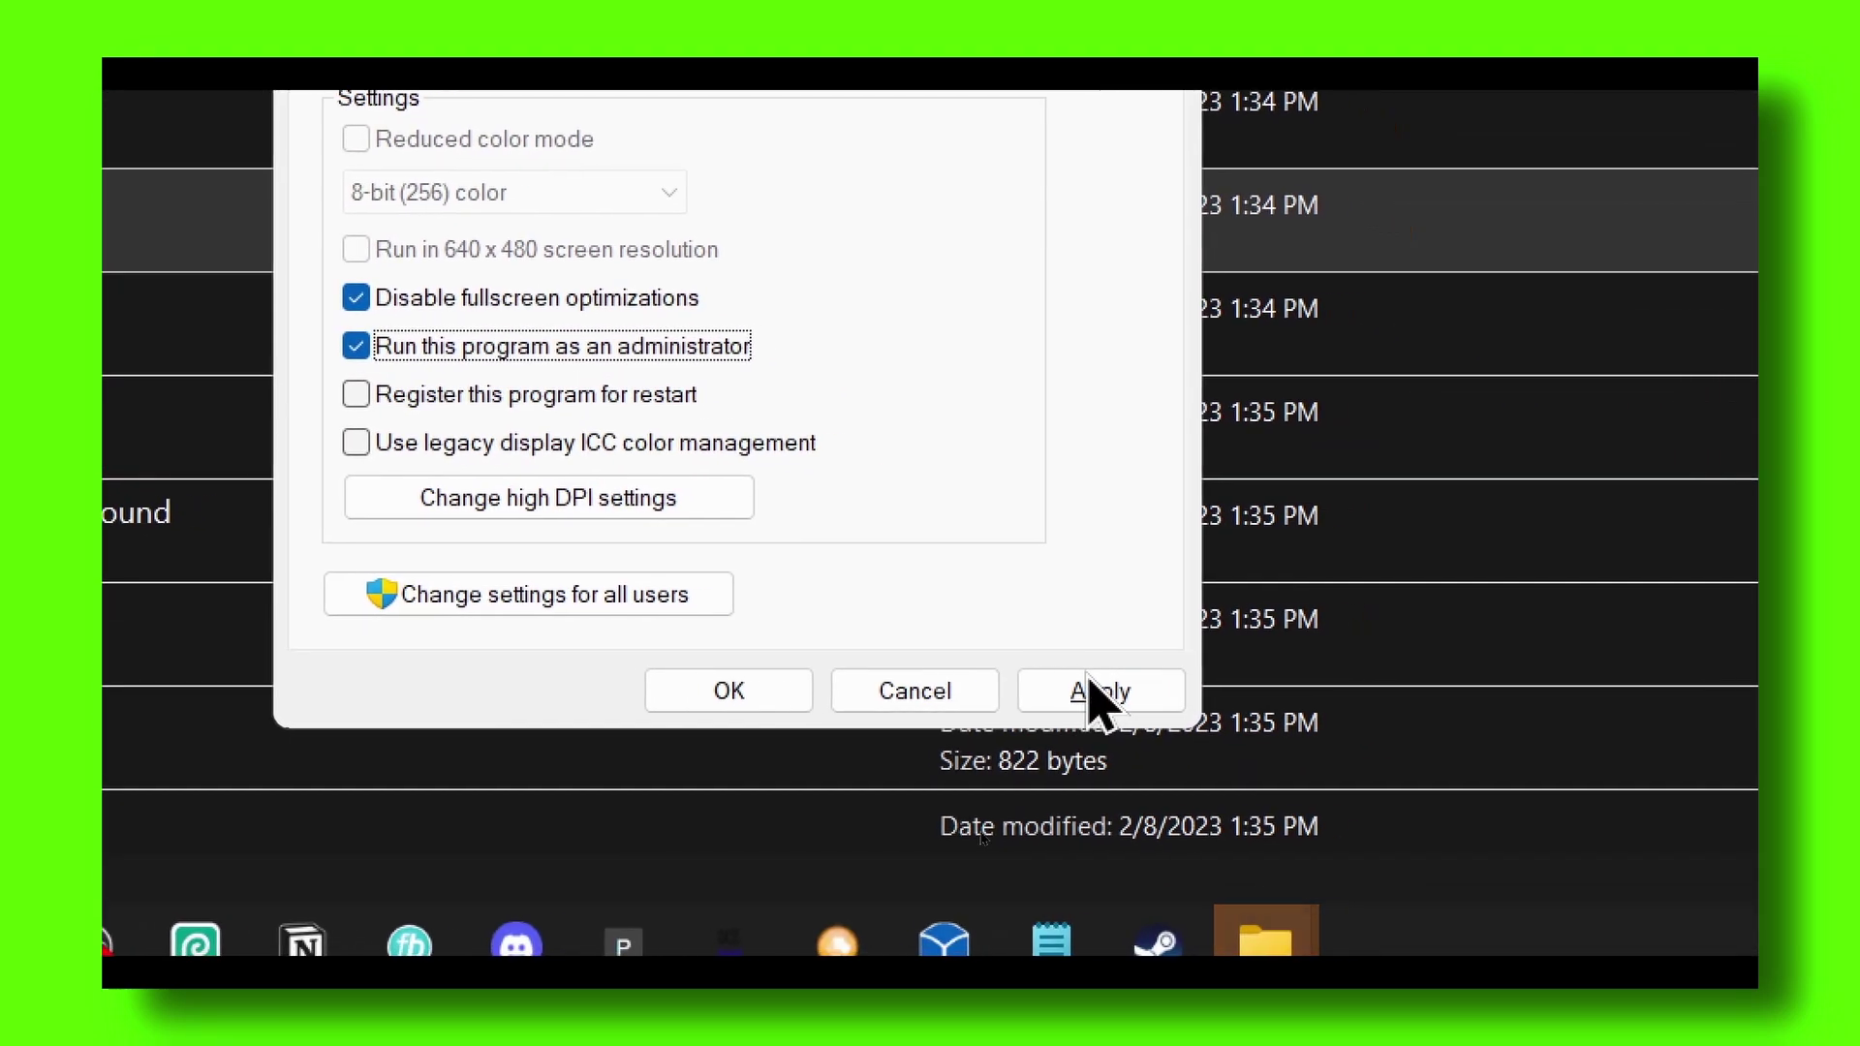
{"action": "left_click", "coordinate": [1092, 693]}
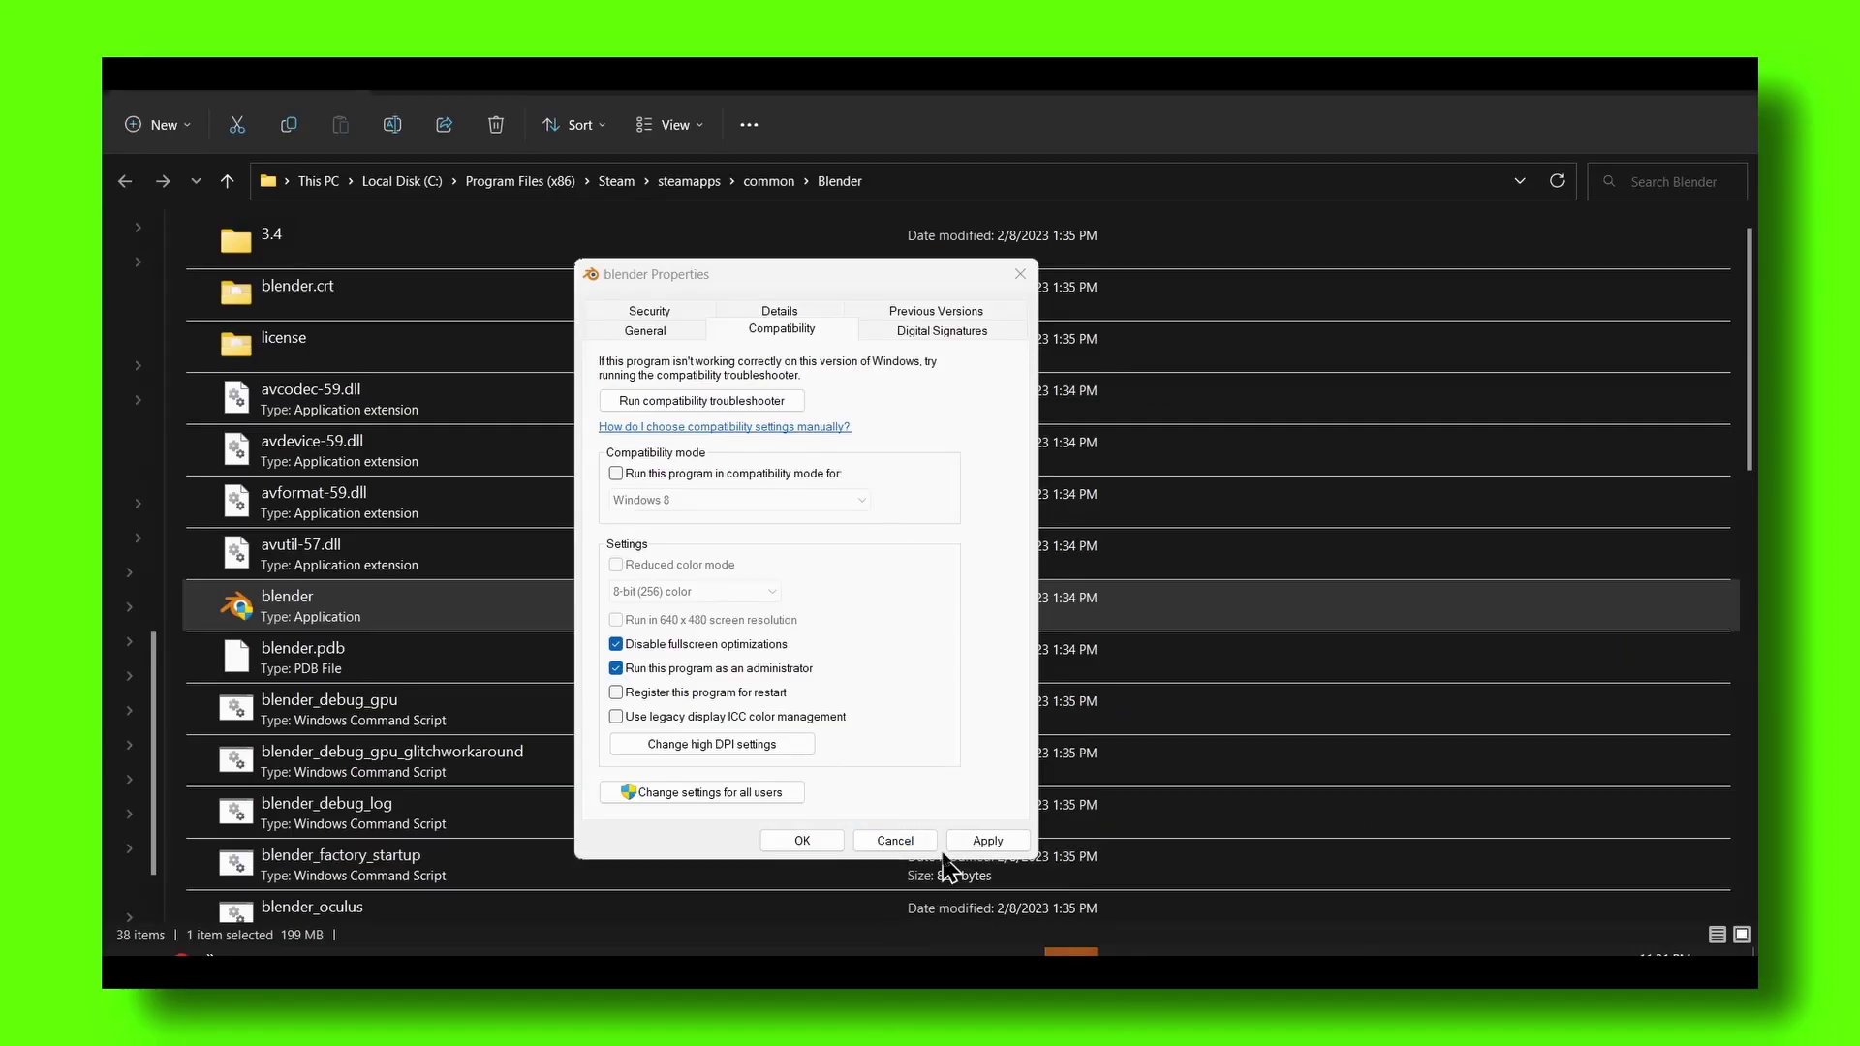
{"action": "left_click", "coordinate": [842, 841]}
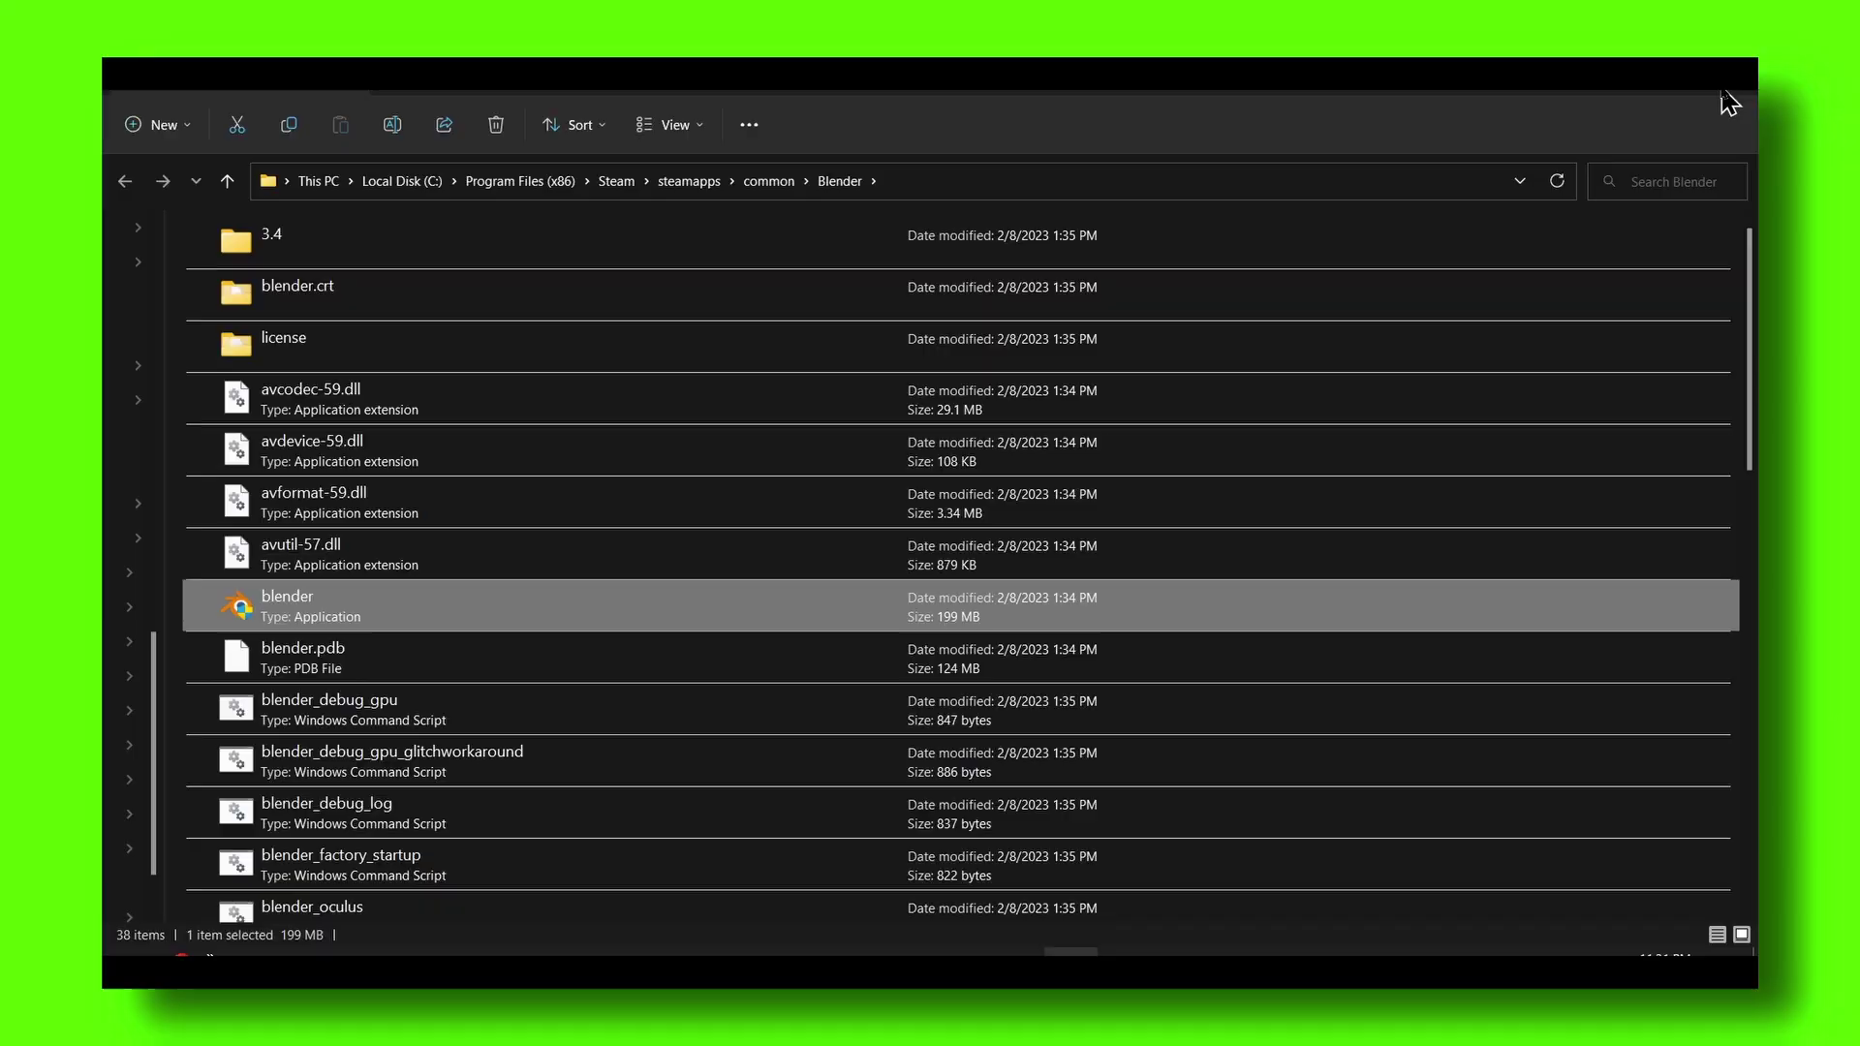
Close the Blender install folder window and get the Steam window out of the way.
{"action": "left_click", "coordinate": [1723, 109]}
{"action": "left_click", "coordinate": [1690, 97]}
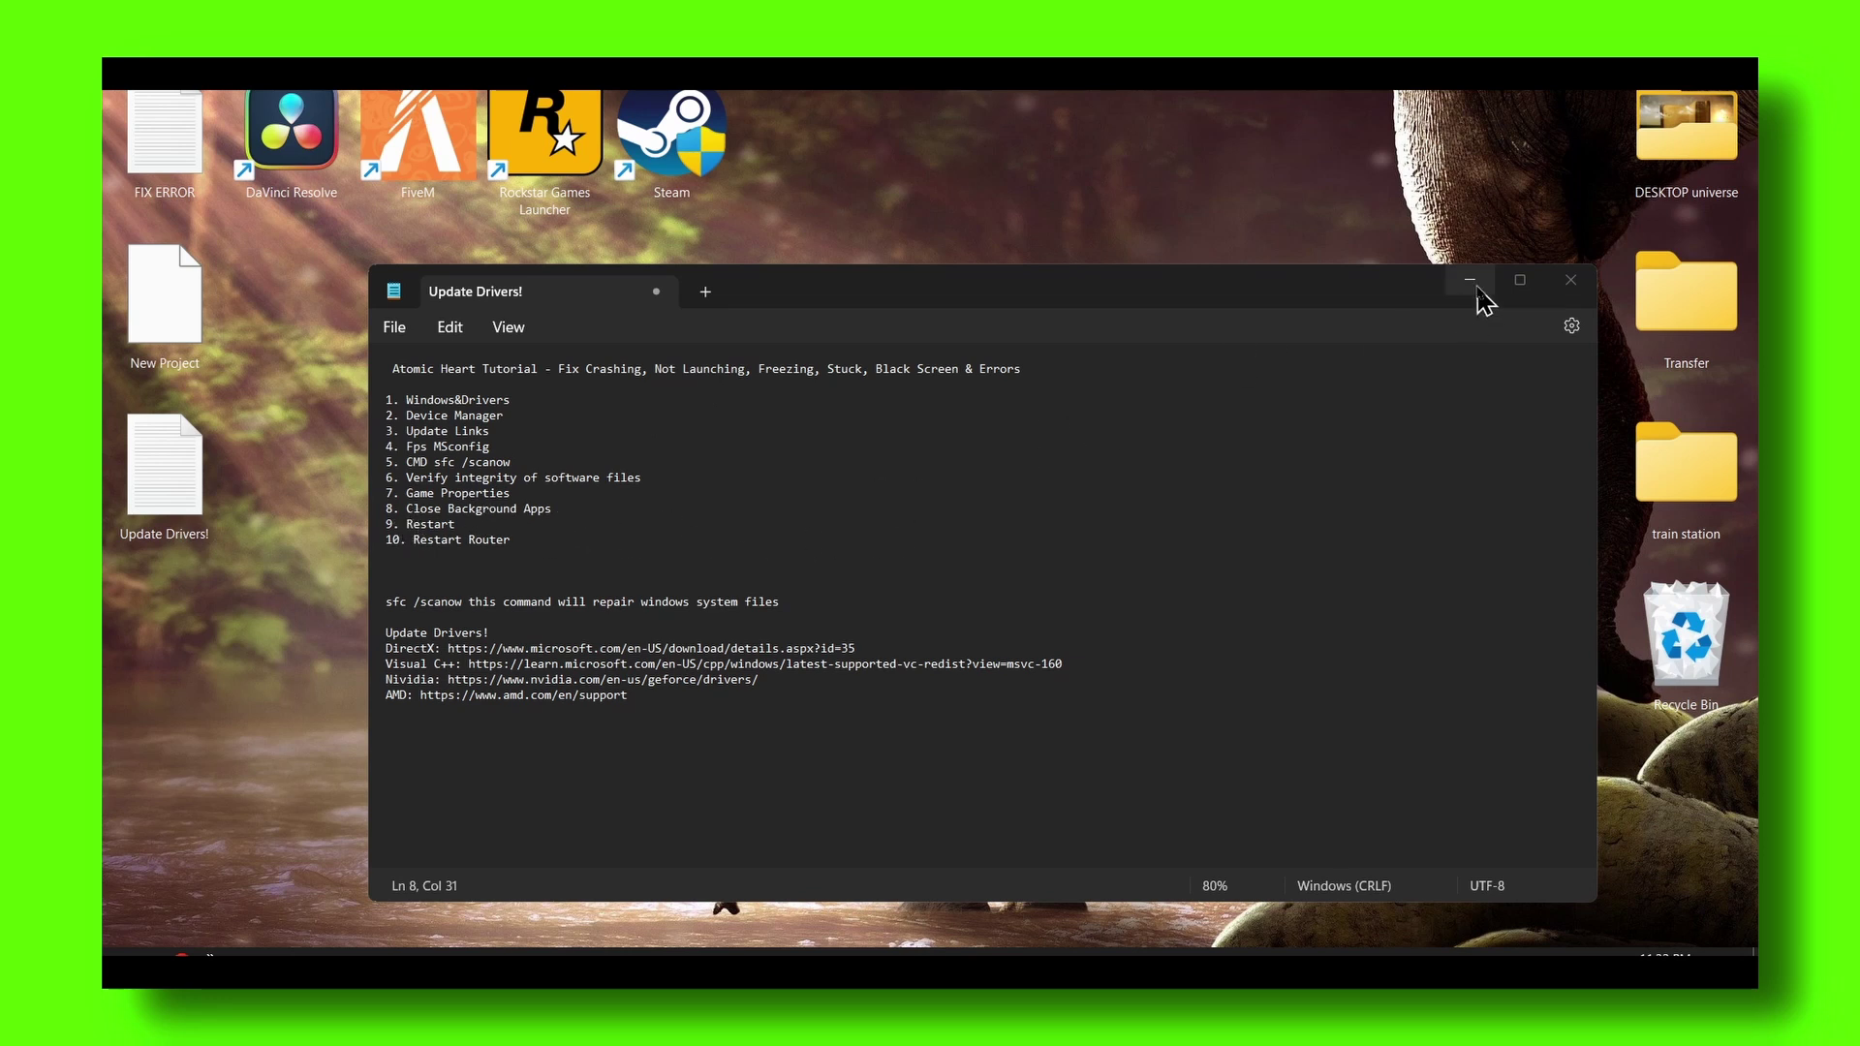
Close the Update Drivers! notes in Notepad, saving the changes at the prompt.
{"action": "left_click_drag", "start_coordinate": [1385, 288], "coordinate": [1362, 281]}
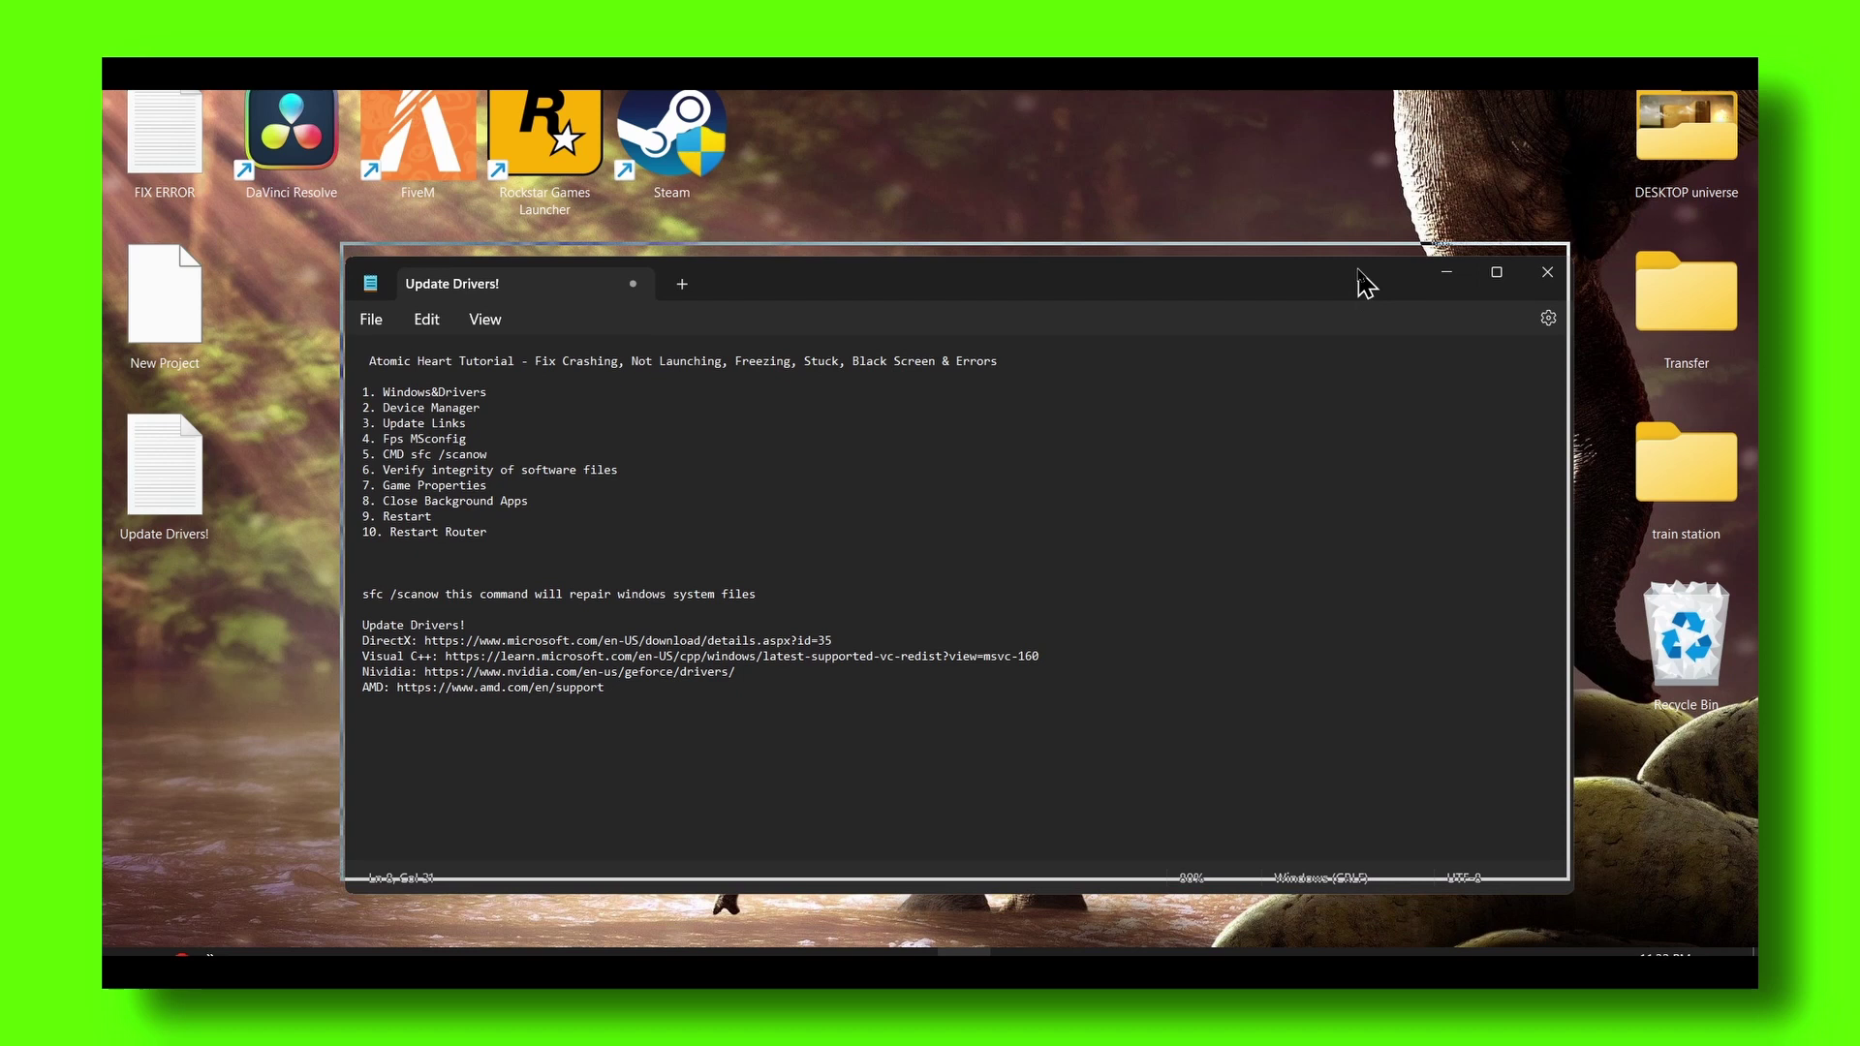
{"action": "left_click", "coordinate": [1542, 260]}
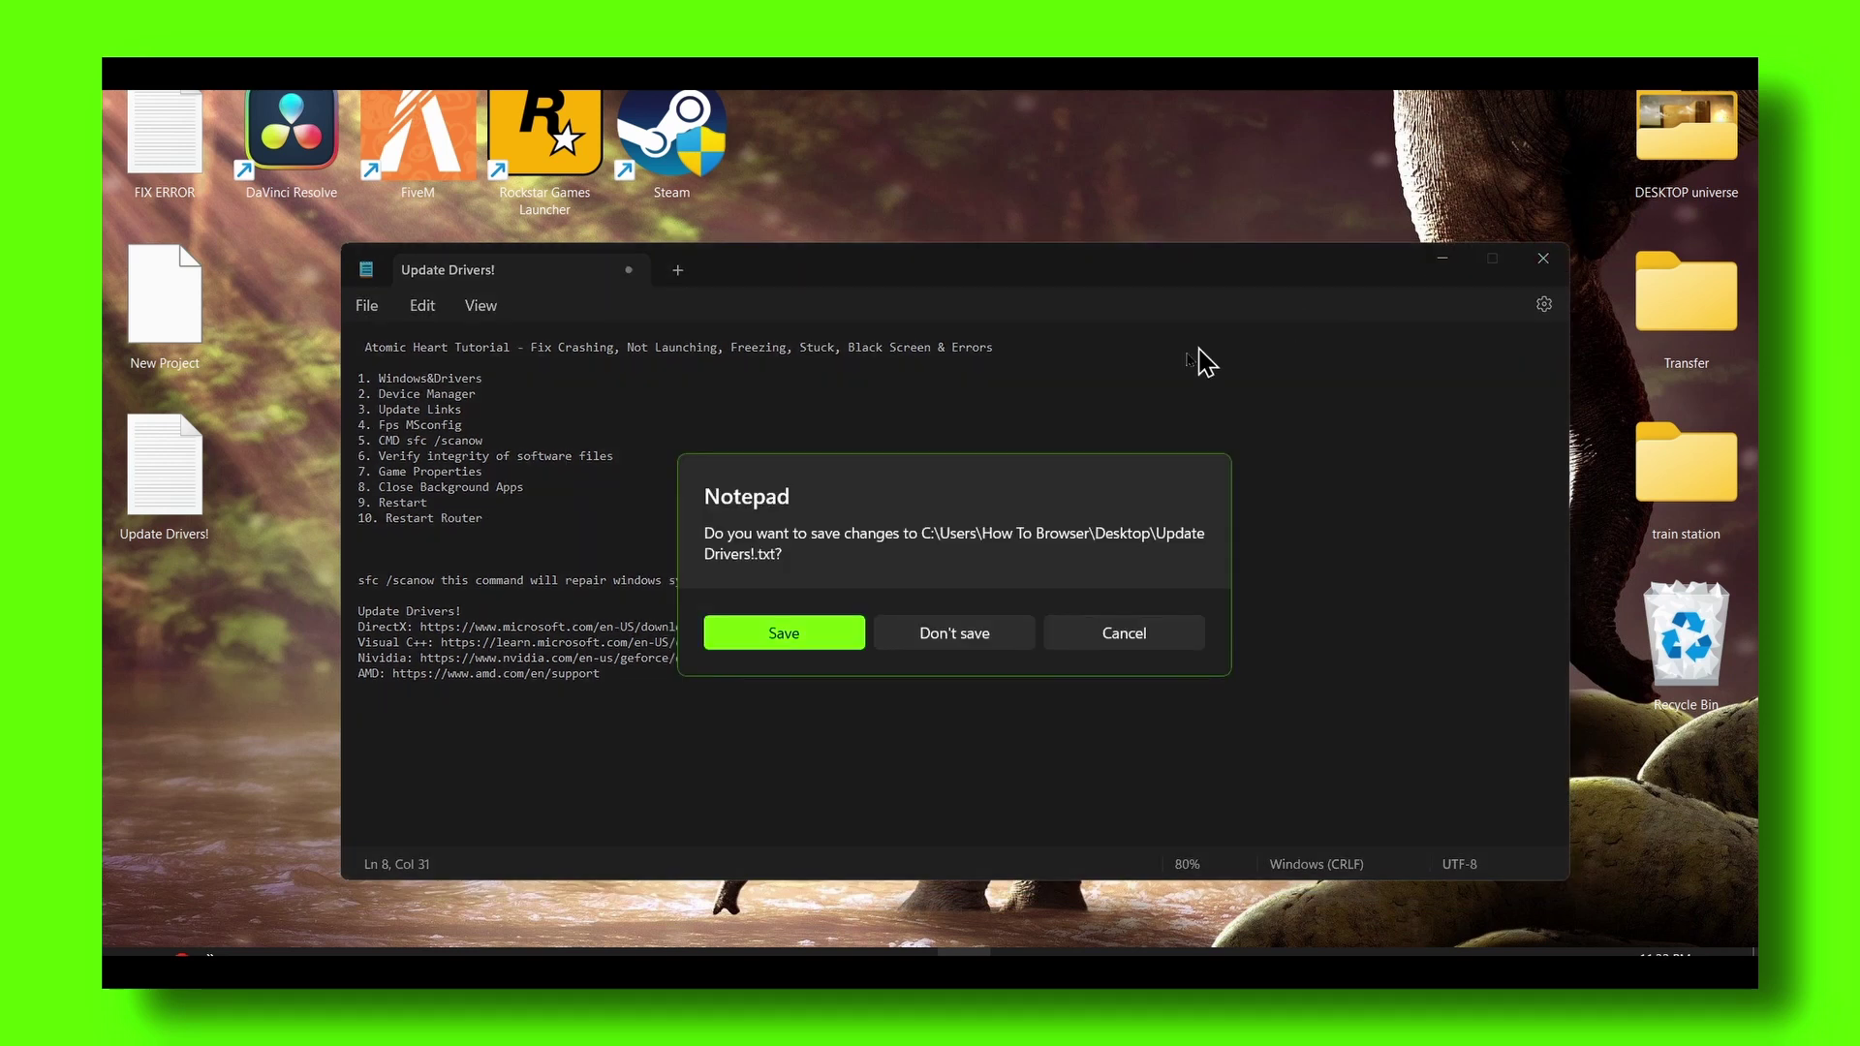
{"action": "left_click", "coordinate": [775, 640]}
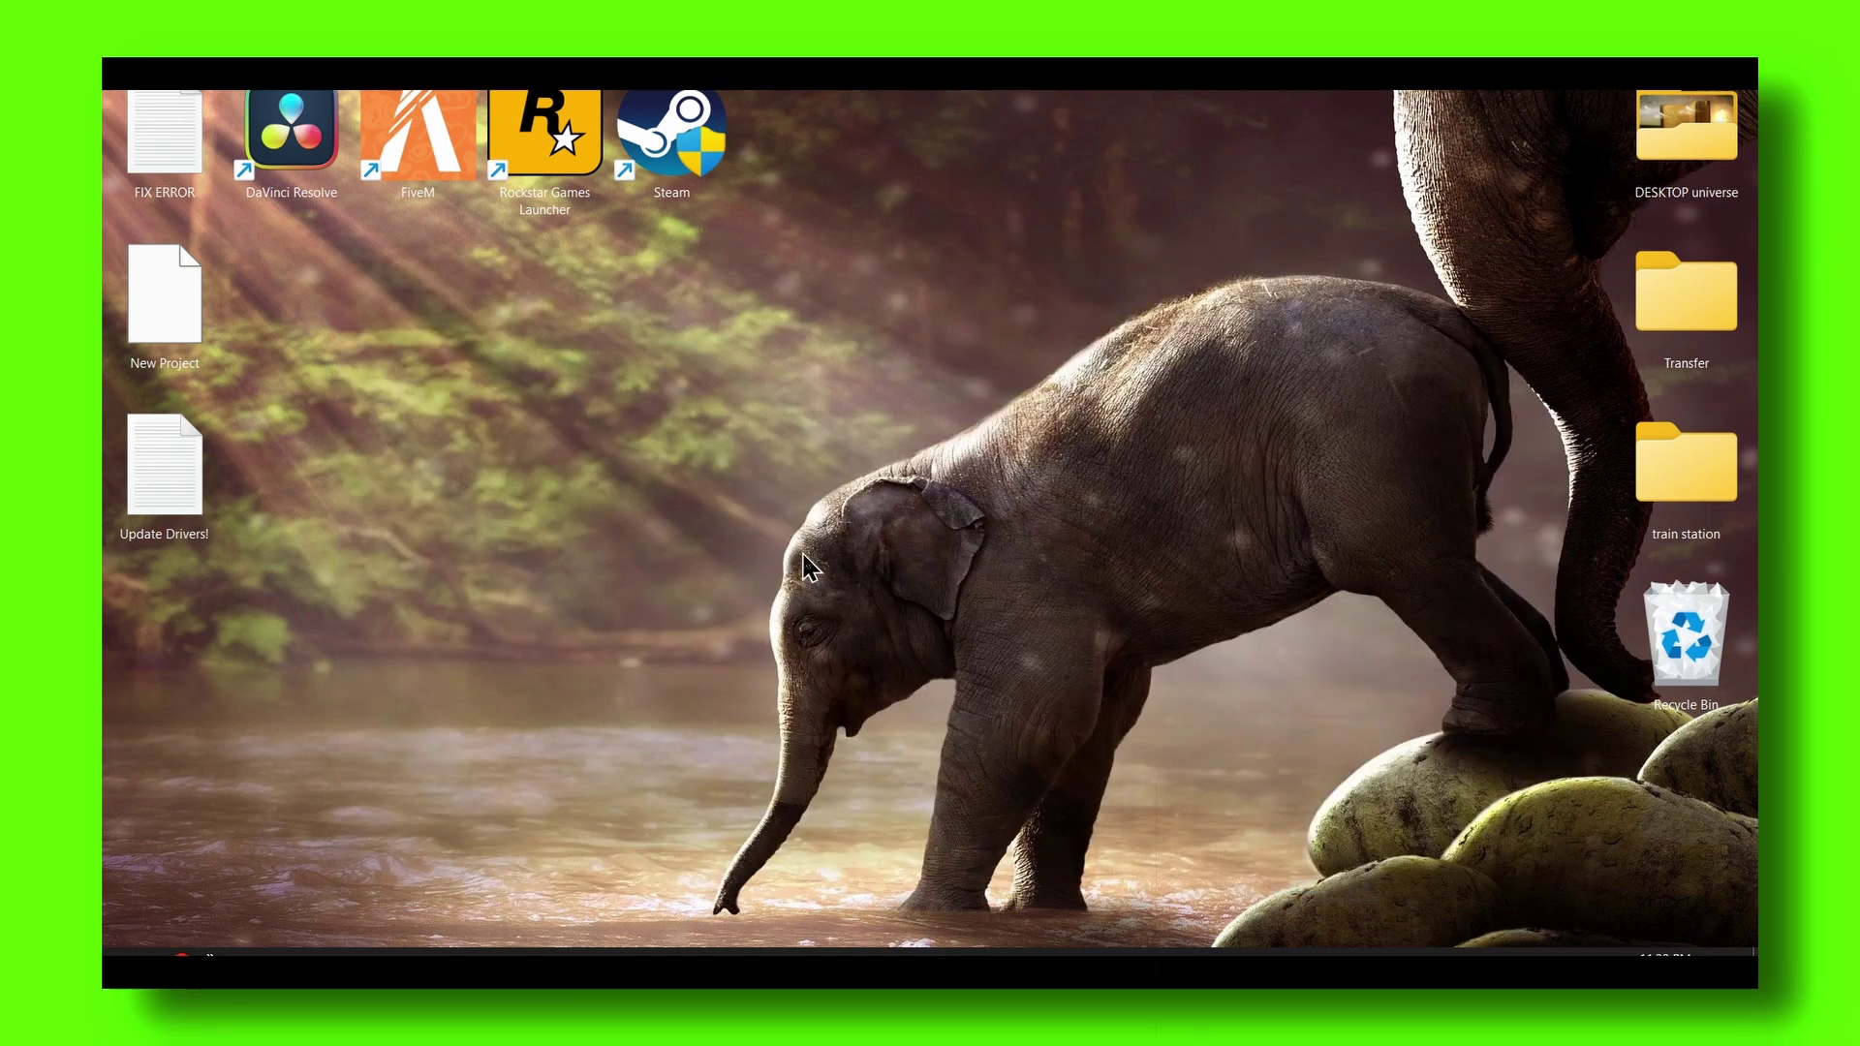